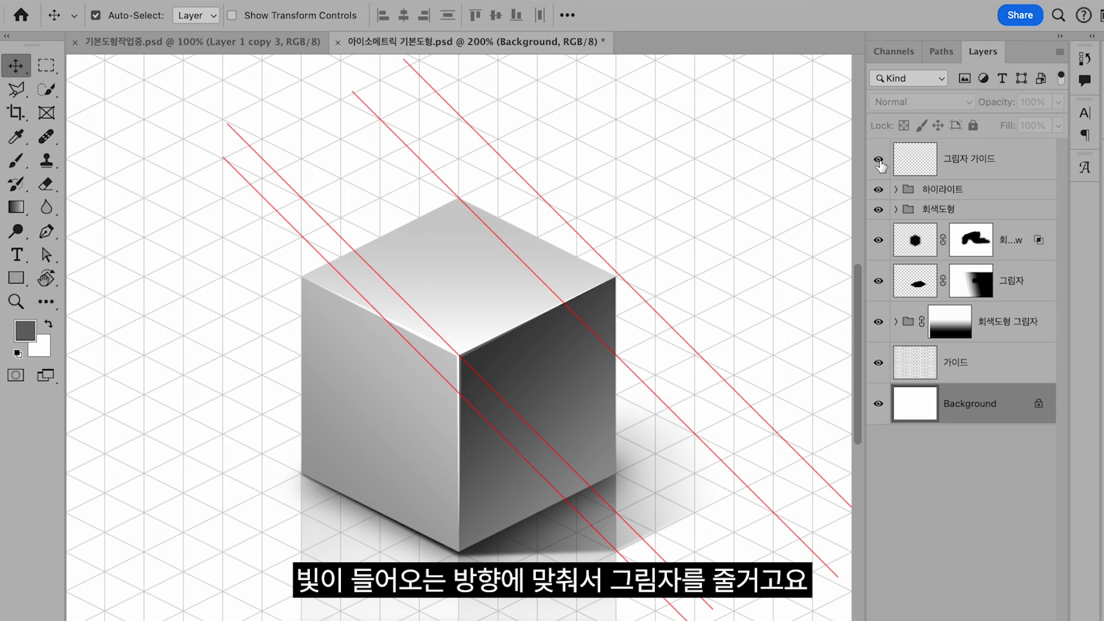
Step: Hide the 그림자 가이드 and 가이드 layers and toggle the 회색도형 그림자 group to examine the cube's reflection effect
{"action": "left_click", "coordinate": [878, 159]}
{"action": "left_click", "coordinate": [876, 364]}
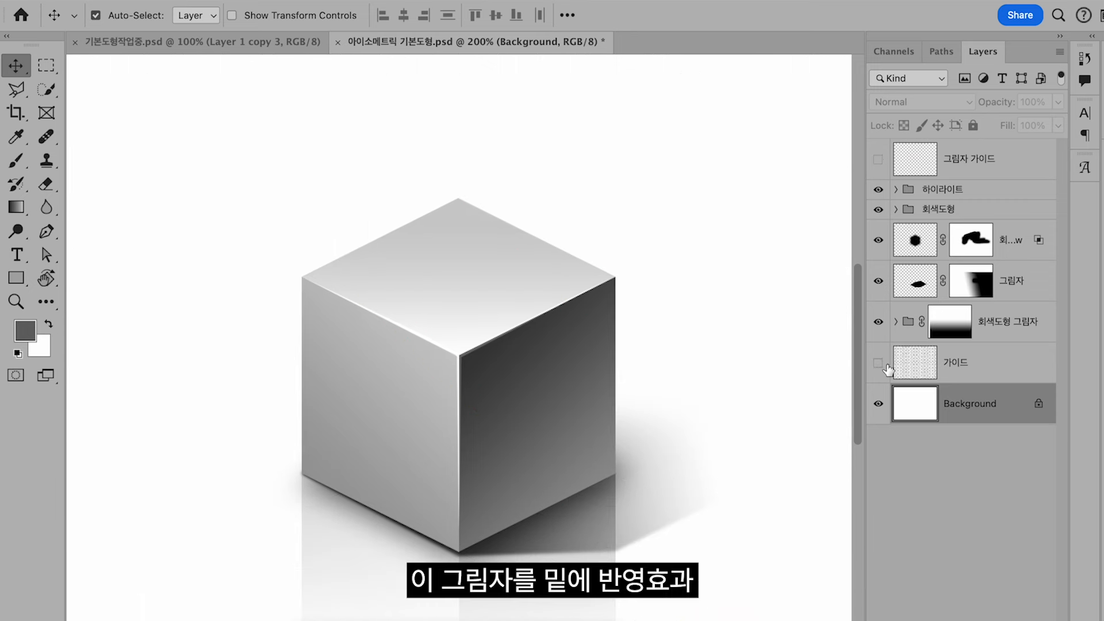
{"action": "left_click", "coordinate": [883, 319]}
{"action": "left_click", "coordinate": [880, 321]}
{"action": "left_click", "coordinate": [879, 322]}
{"action": "left_click", "coordinate": [879, 328]}
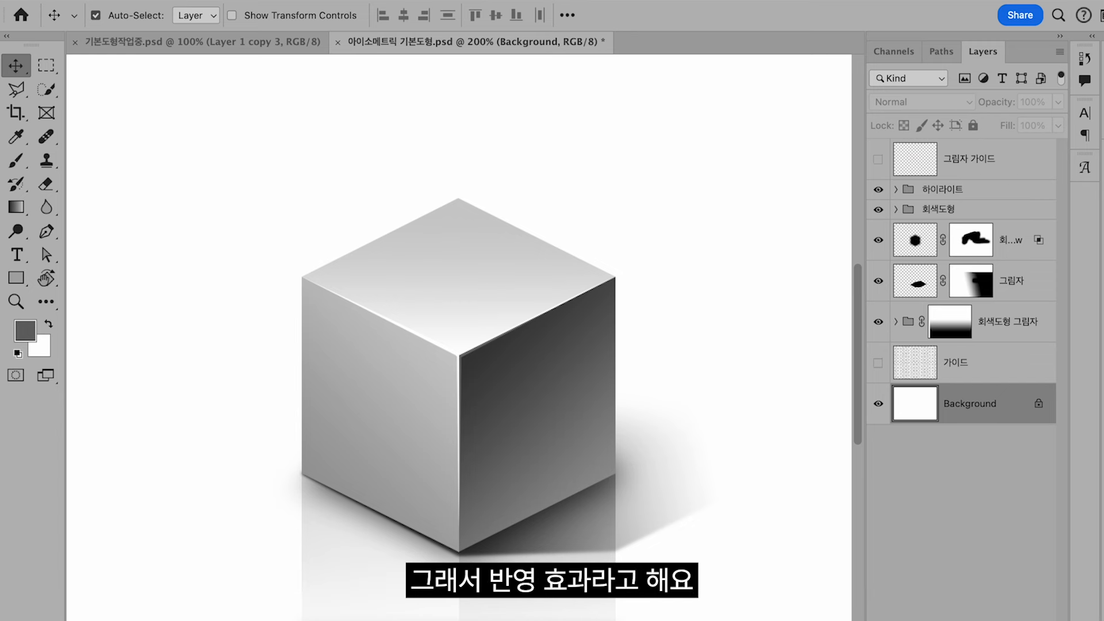
Step: Toggle the 그림자 layer and the shadow layer above it off and on to compare the cast and contact shadows
{"action": "left_click", "coordinate": [878, 282]}
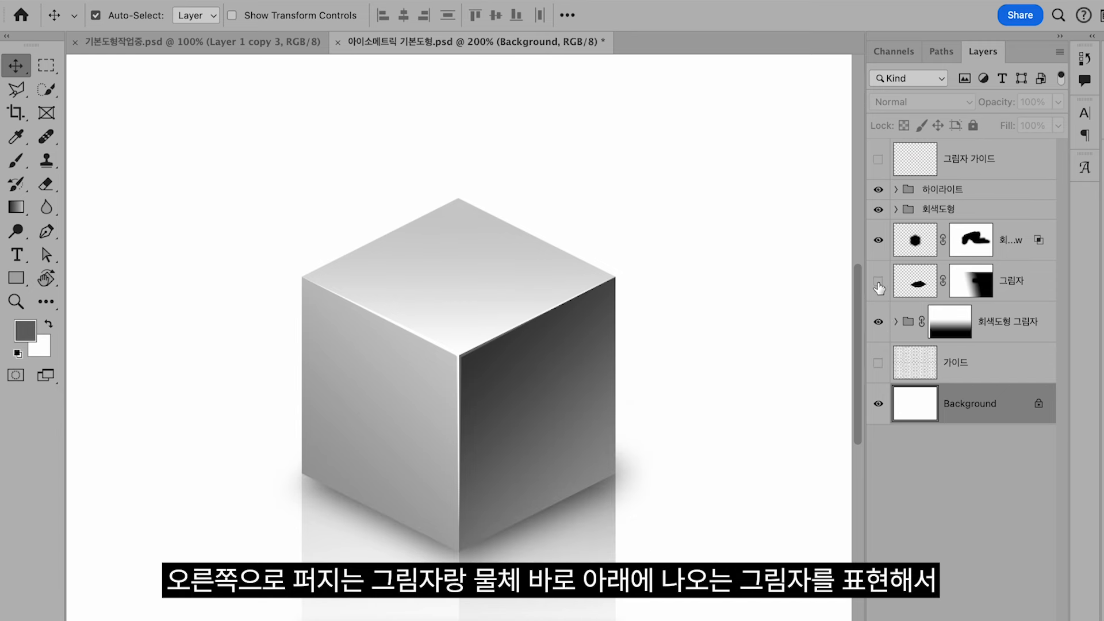
{"action": "left_click", "coordinate": [878, 283]}
{"action": "left_click", "coordinate": [878, 241]}
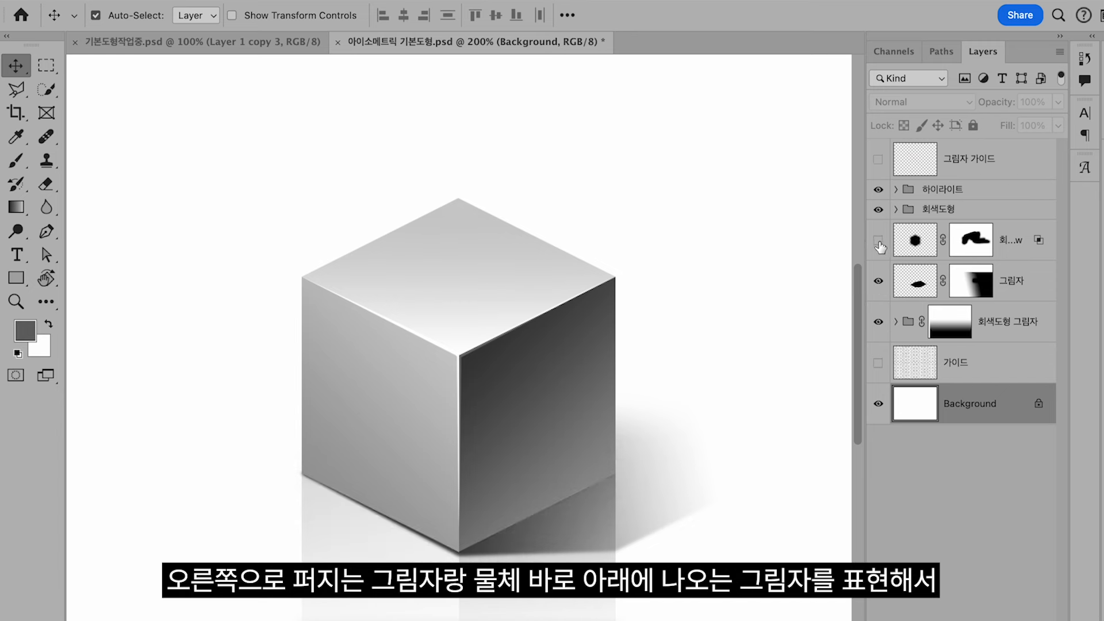
{"action": "left_click", "coordinate": [878, 241]}
{"action": "left_click", "coordinate": [878, 240]}
{"action": "left_click", "coordinate": [879, 240]}
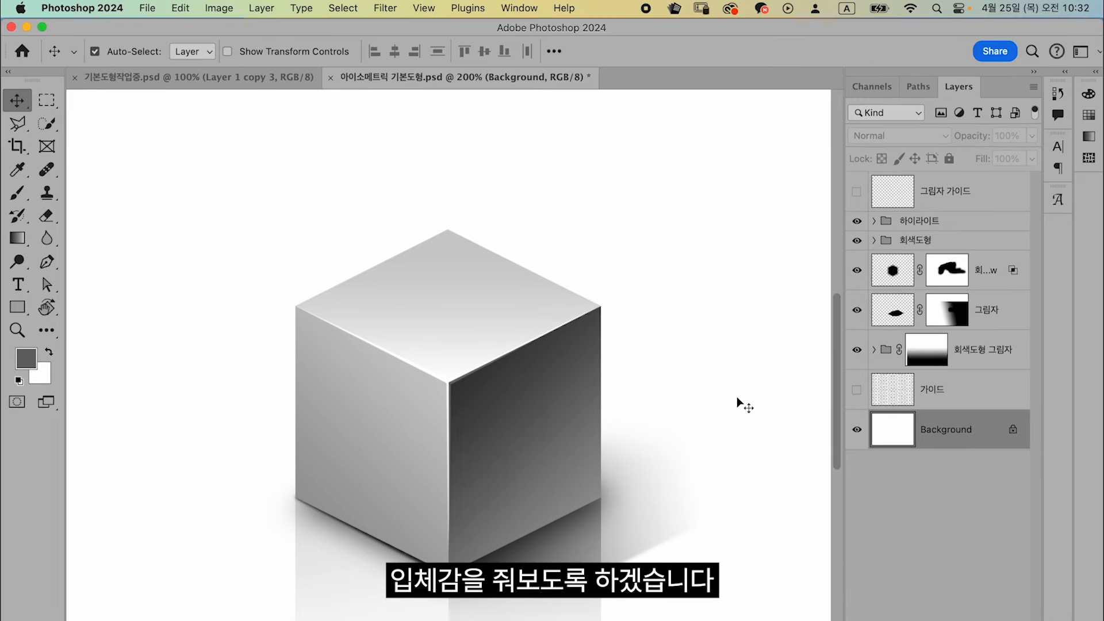
Step: Switch to the 기본도형작업중.psd document and show its isometric grid pattern layer
{"action": "left_click", "coordinate": [261, 80]}
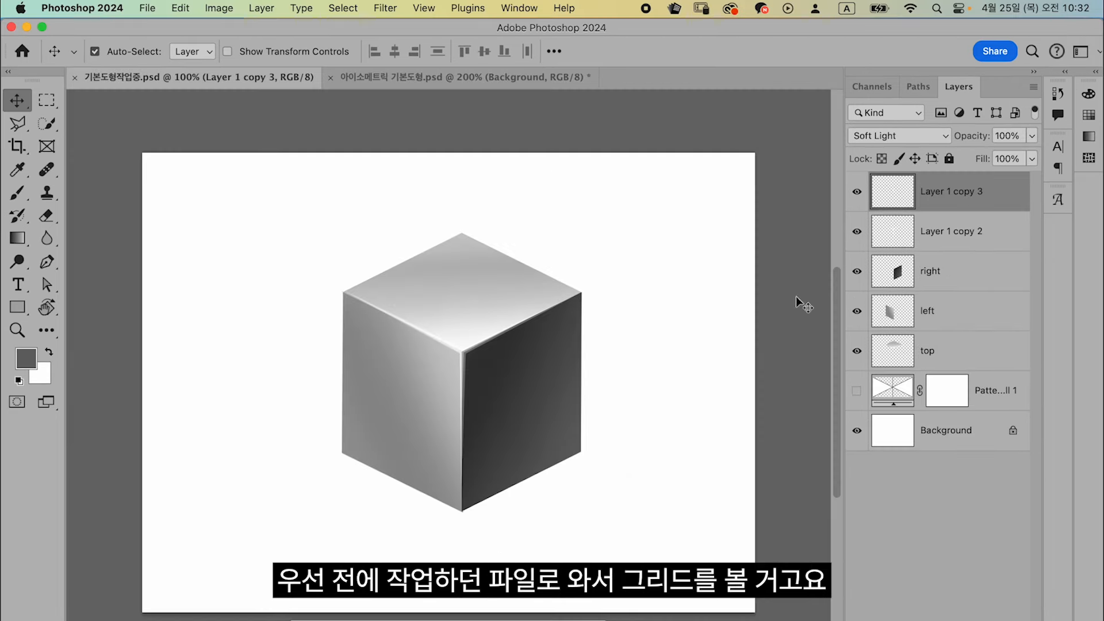
{"action": "left_click", "coordinate": [857, 391]}
{"action": "left_click", "coordinate": [857, 392]}
{"action": "left_click", "coordinate": [863, 394]}
Step: Lower the opacity of the grid's Pattern Fill 1 layer to about 14%
{"action": "left_click", "coordinate": [981, 396]}
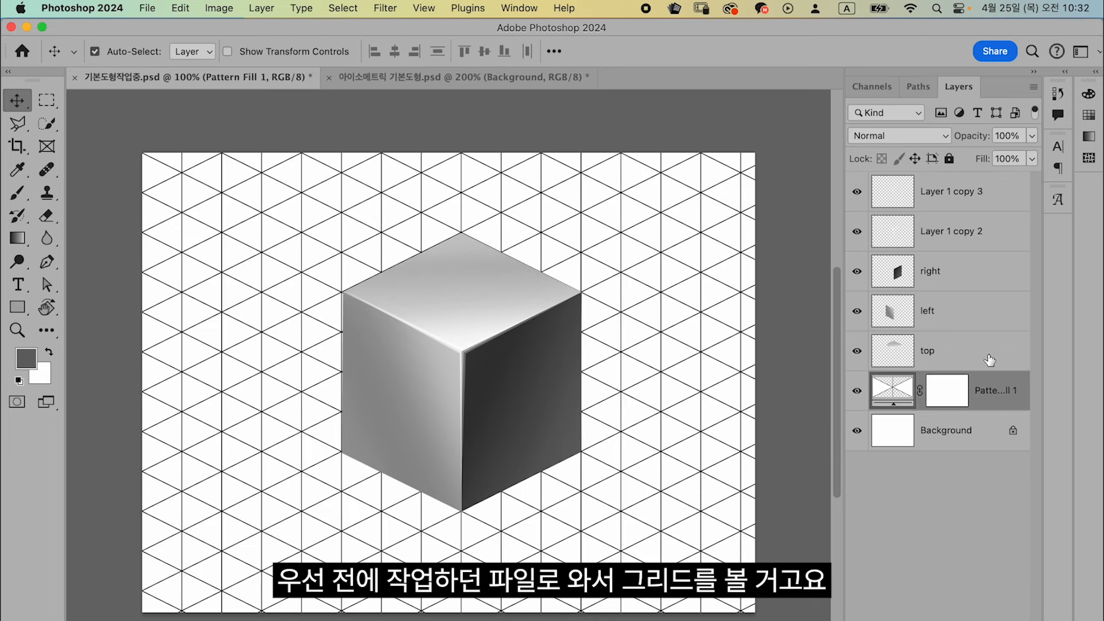
{"action": "left_click", "coordinate": [1033, 135]}
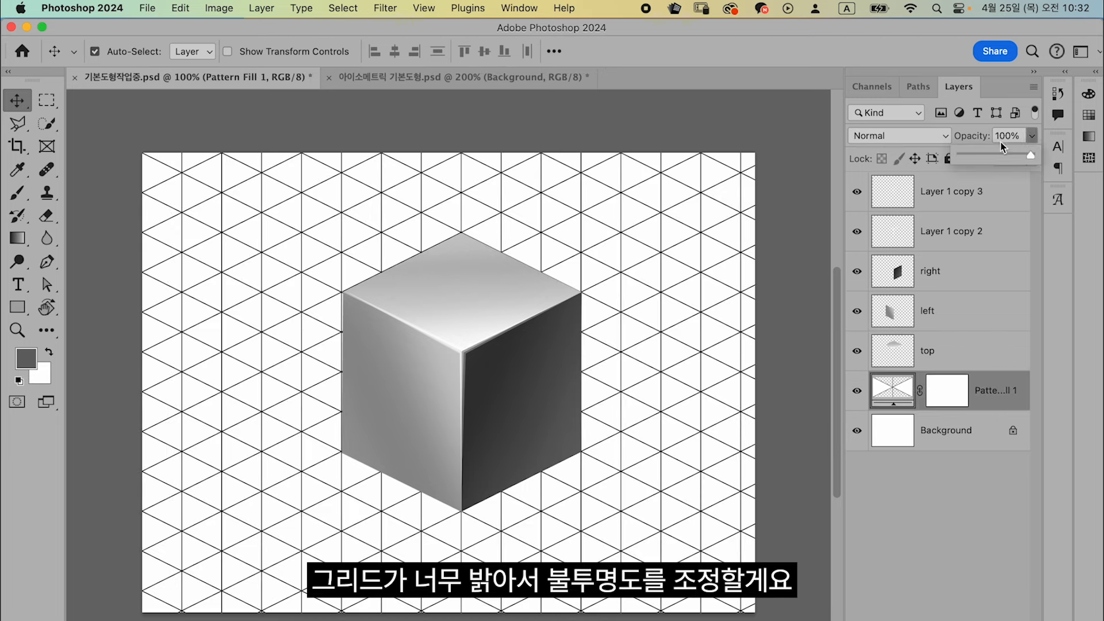
{"action": "left_click_drag", "start_coordinate": [986, 156], "coordinate": [972, 156]}
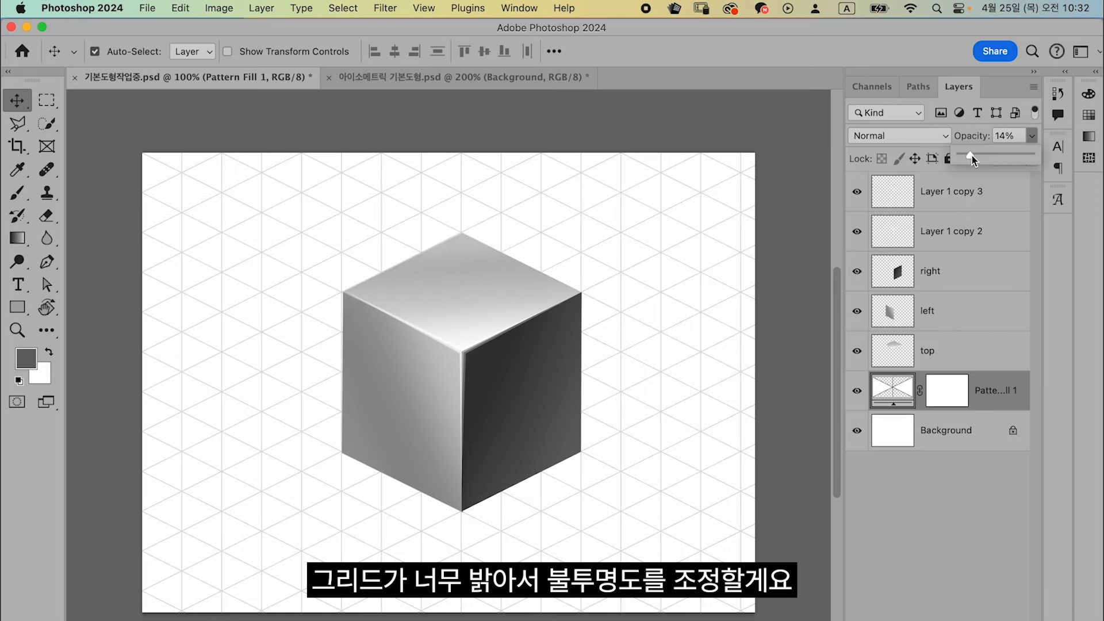
Step: Create a new layer named 그림자가이드 above Layer 1 copy 3
{"action": "left_click", "coordinate": [966, 200]}
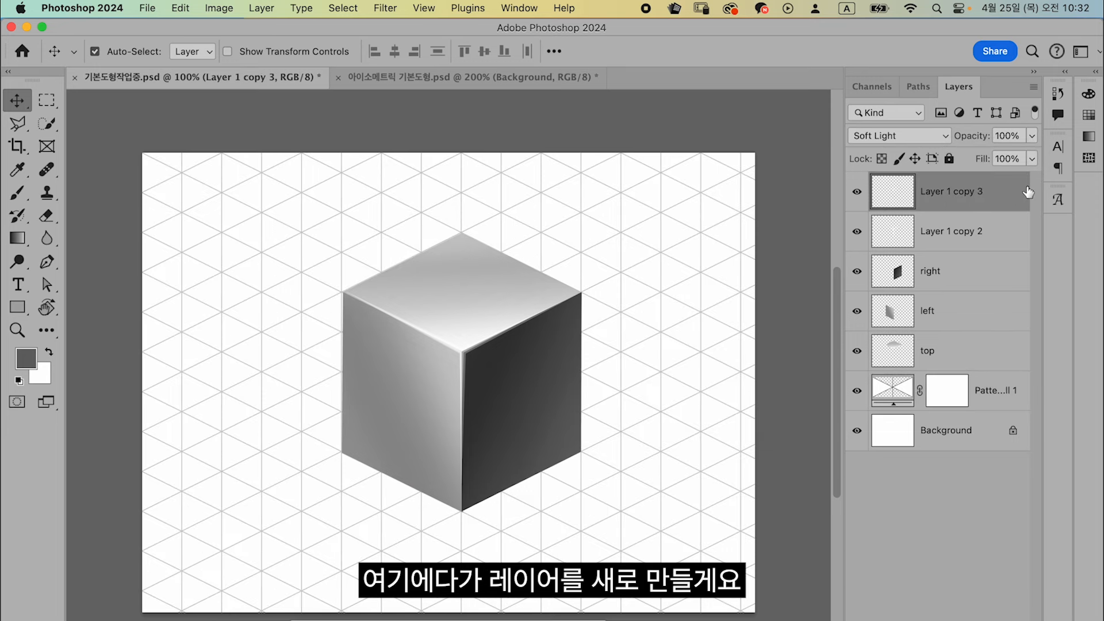
{"action": "key", "text": "super+shift+n"}
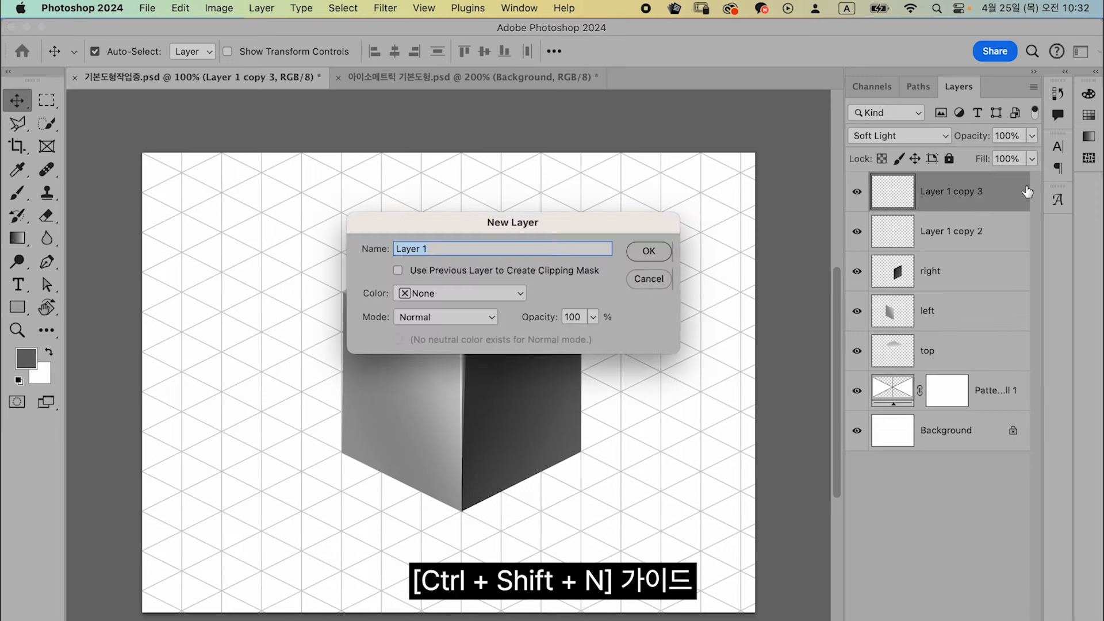
{"action": "type", "text": "rkd"}
{"action": "key", "text": "ctrl+space"}
{"action": "type", "text": "그림자가이드"}
{"action": "key", "text": "Return"}
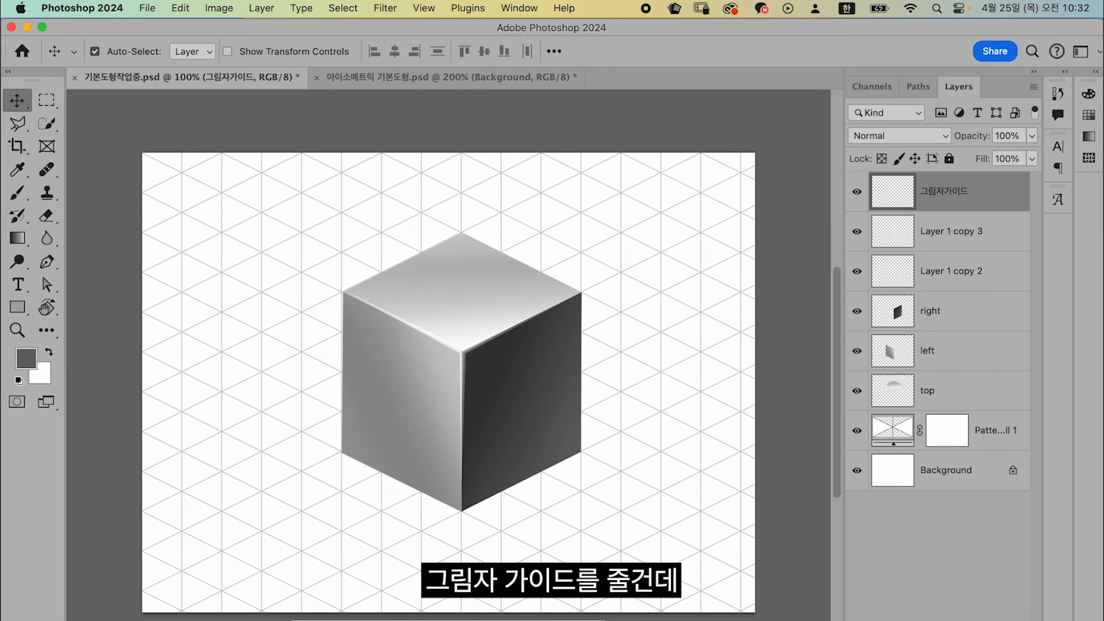
Step: Hide all layers between 그림자가이드 and Background, and ready the Brush tool with the default black foreground color
{"action": "left_click_drag", "start_coordinate": [857, 232], "coordinate": [862, 436]}
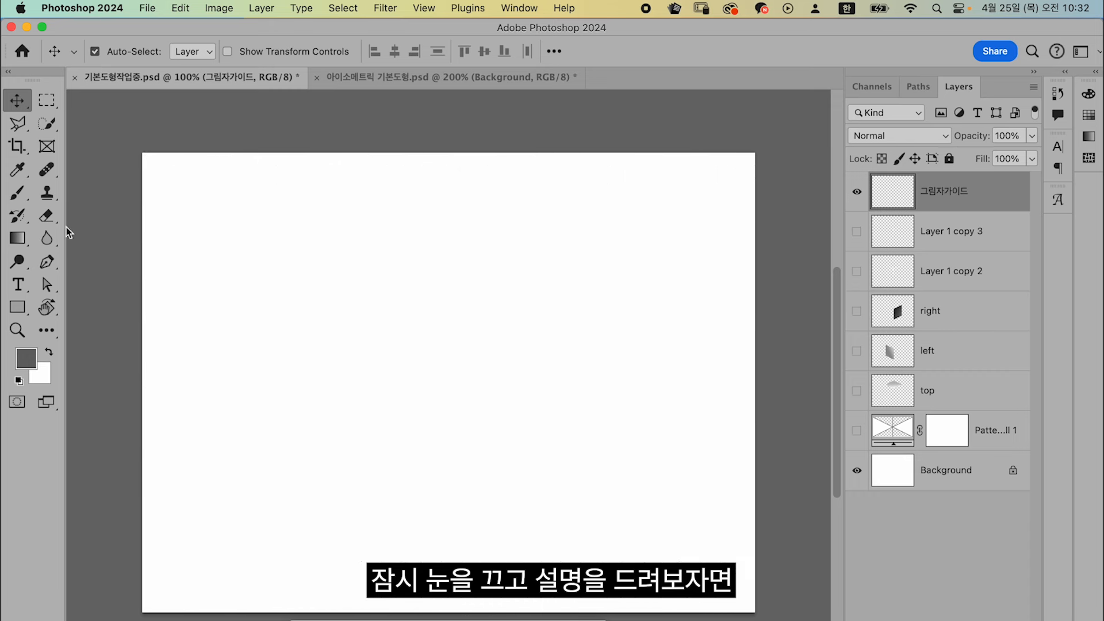
{"action": "left_click", "coordinate": [19, 195]}
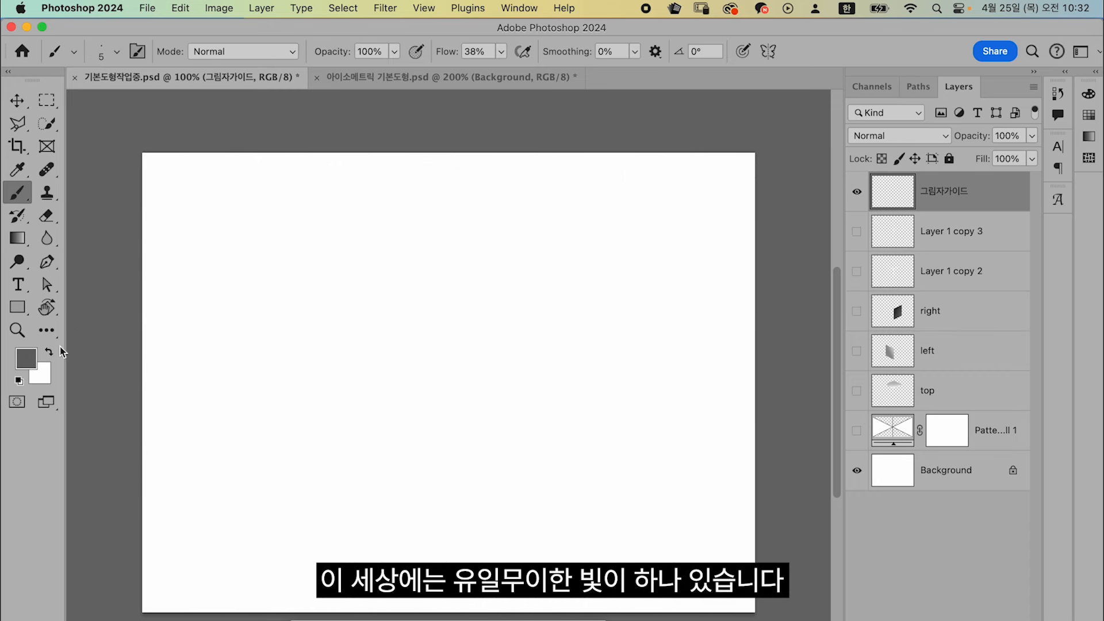
{"action": "left_click", "coordinate": [20, 381]}
Step: Sketch the sun's large curved edge, a small round earth and parallel light arrows running toward the earth
{"action": "mouse_move", "coordinate": [242, 197]}
{"action": "left_mouse_down"}
{"action": "mouse_move", "coordinate": [276, 256]}
{"action": "mouse_move", "coordinate": [299, 354]}
{"action": "mouse_move", "coordinate": [303, 447]}
{"action": "mouse_move", "coordinate": [282, 562]}
{"action": "left_mouse_up"}
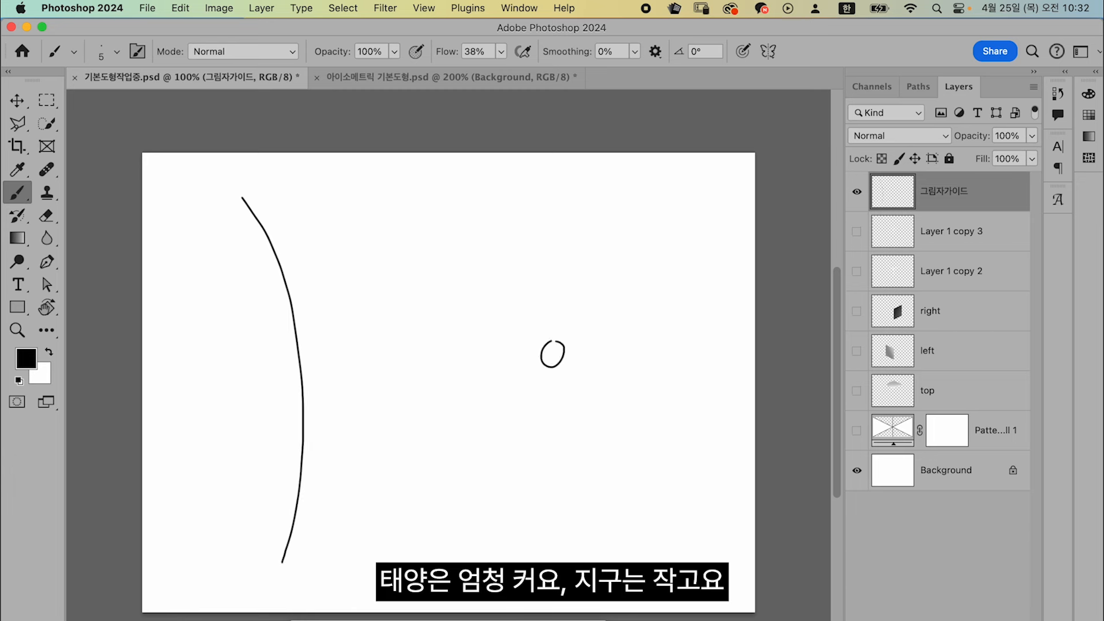
{"action": "left_click_drag", "start_coordinate": [307, 249], "coordinate": [524, 236]}
{"action": "left_click_drag", "start_coordinate": [330, 290], "coordinate": [527, 293]}
{"action": "left_click_drag", "start_coordinate": [337, 351], "coordinate": [512, 346]}
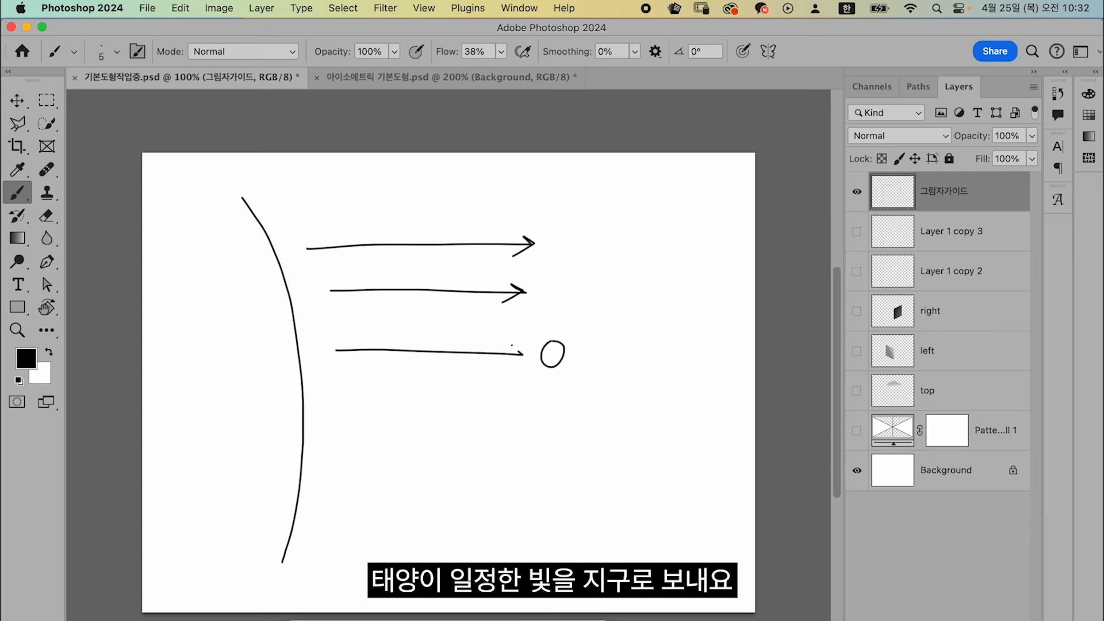
{"action": "left_click_drag", "start_coordinate": [349, 412], "coordinate": [526, 407]}
{"action": "left_click_drag", "start_coordinate": [365, 455], "coordinate": [498, 452]}
{"action": "mouse_move", "coordinate": [479, 442]}
{"action": "left_mouse_down"}
{"action": "mouse_move", "coordinate": [492, 449]}
{"action": "mouse_move", "coordinate": [478, 470]}
{"action": "left_mouse_up"}
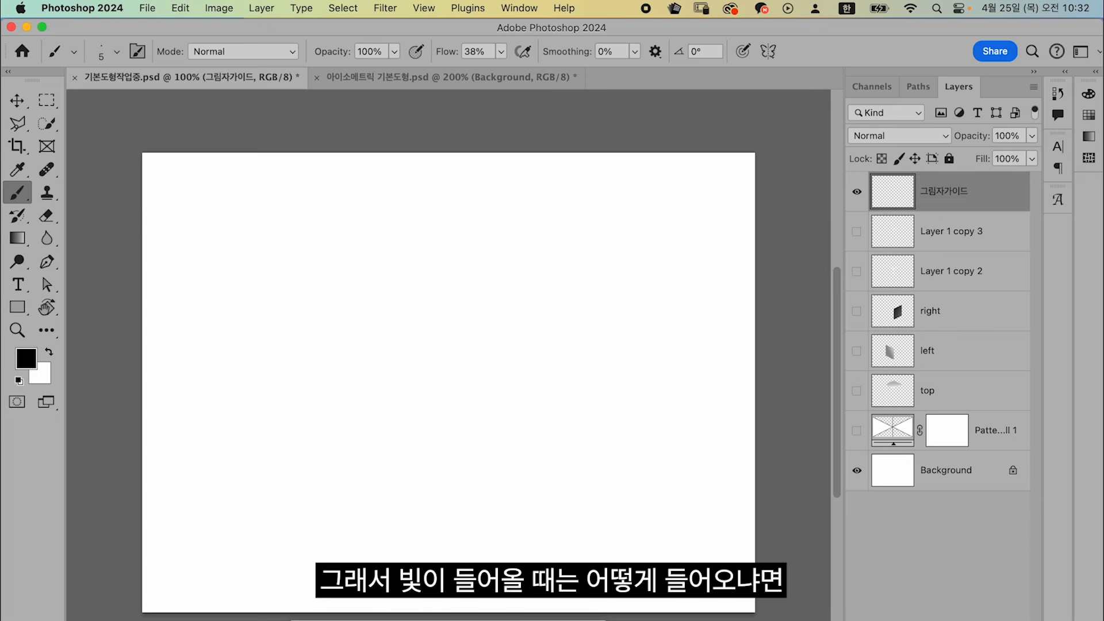
Step: Show the right, left and top cube face layers and the grid pattern layer again
{"action": "left_click_drag", "start_coordinate": [858, 318], "coordinate": [856, 397]}
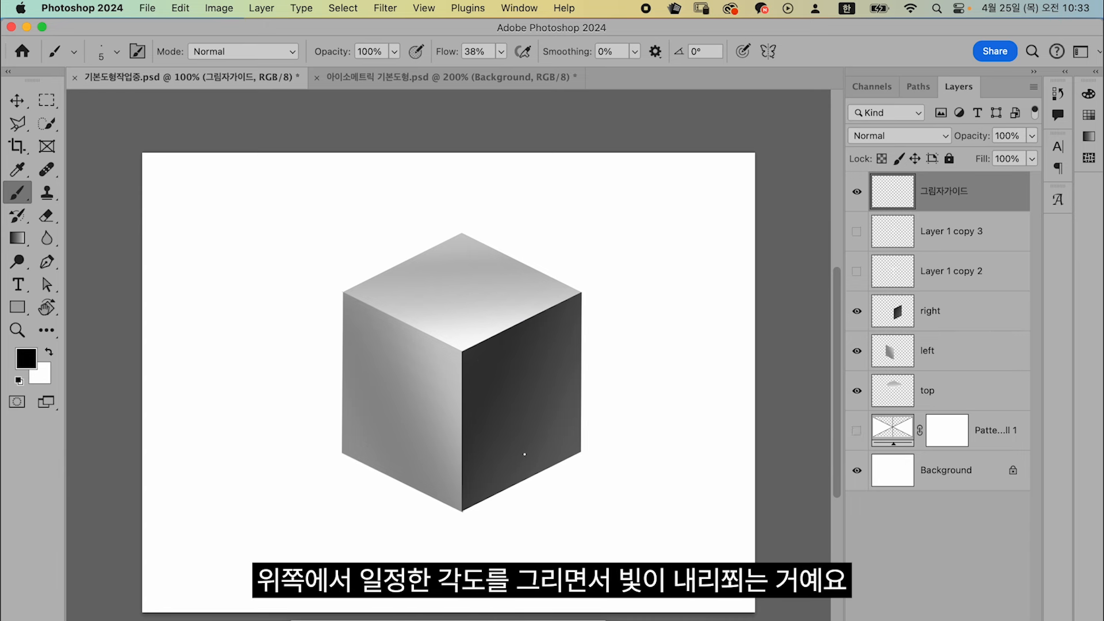
{"action": "left_click", "coordinate": [857, 431]}
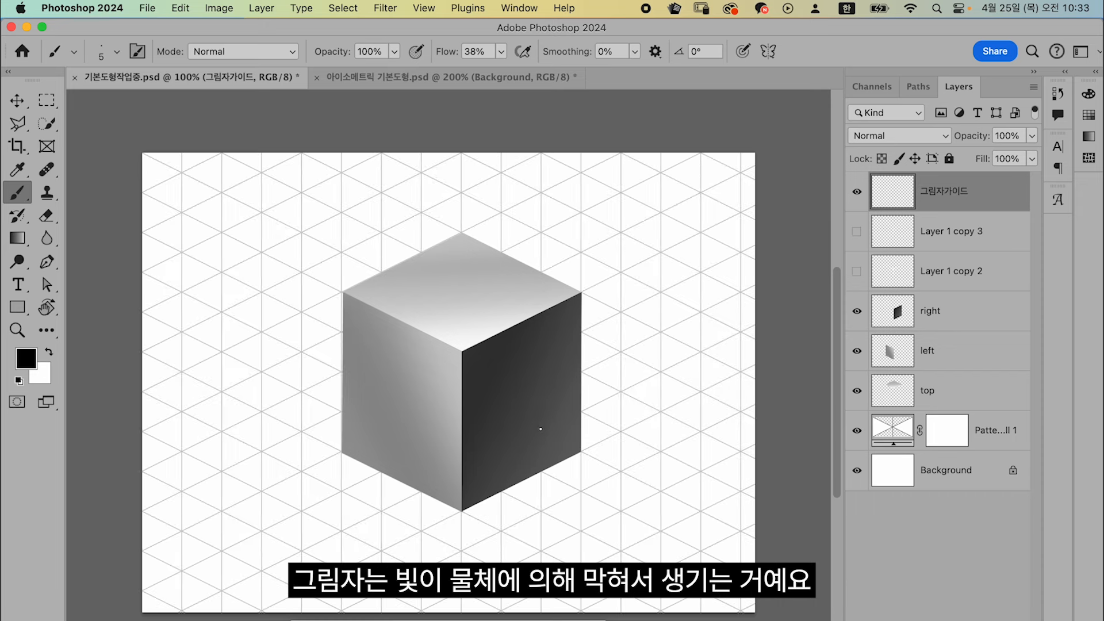
Step: Set the foreground color to red (ff0000) and brush a straight horizontal line above the cube on the 그림자가이드 layer
{"action": "left_click", "coordinate": [24, 359]}
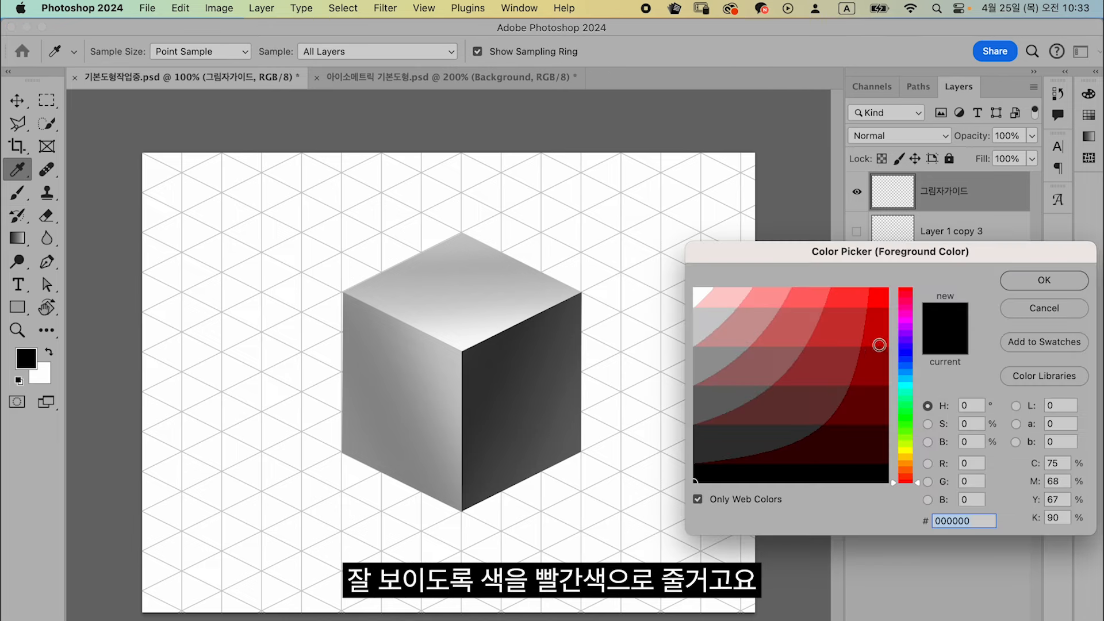
{"action": "left_click", "coordinate": [883, 299]}
{"action": "left_click", "coordinate": [1044, 280]}
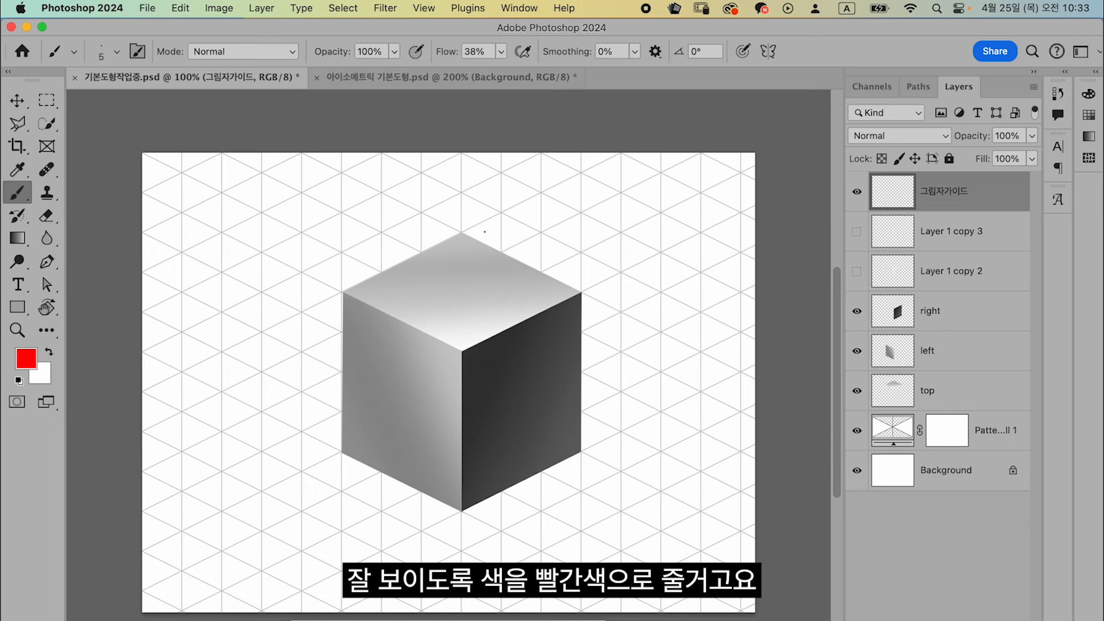
{"action": "mouse_move", "coordinate": [261, 192]}
{"action": "left_mouse_down"}
{"action": "mouse_move", "coordinate": [452, 191]}
{"action": "mouse_move", "coordinate": [677, 191]}
{"action": "left_mouse_up"}
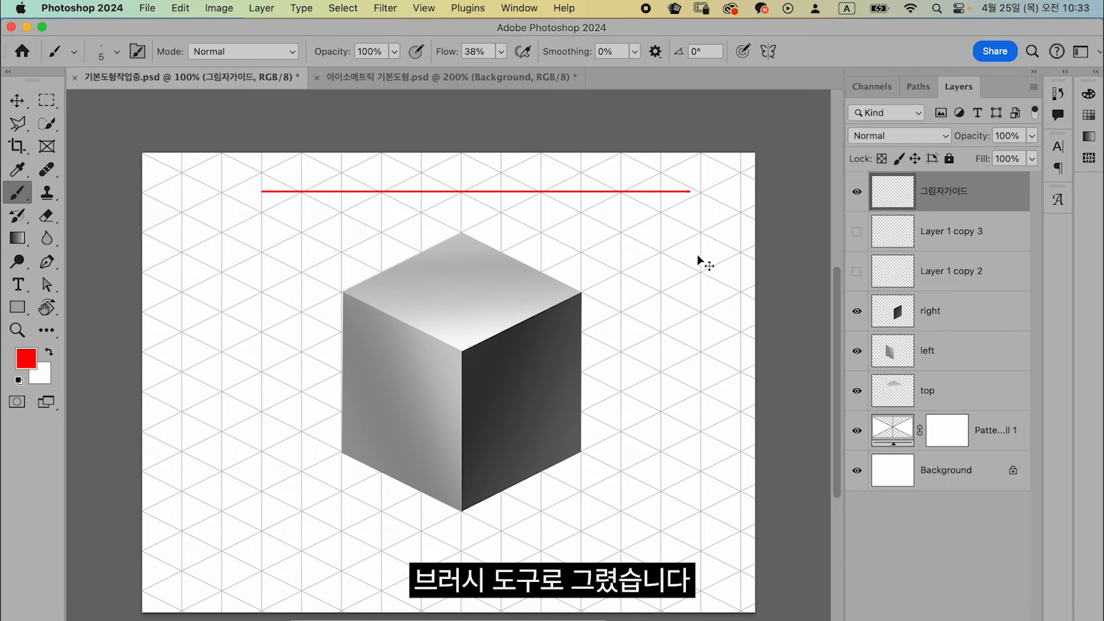
Step: Free-transform the red line so it passes through the top face's front corner, rotated to about 47°
{"action": "key", "text": "ctrl+t"}
{"action": "left_click_drag", "start_coordinate": [717, 193], "coordinate": [636, 330]}
{"action": "left_click_drag", "start_coordinate": [561, 270], "coordinate": [681, 363]}
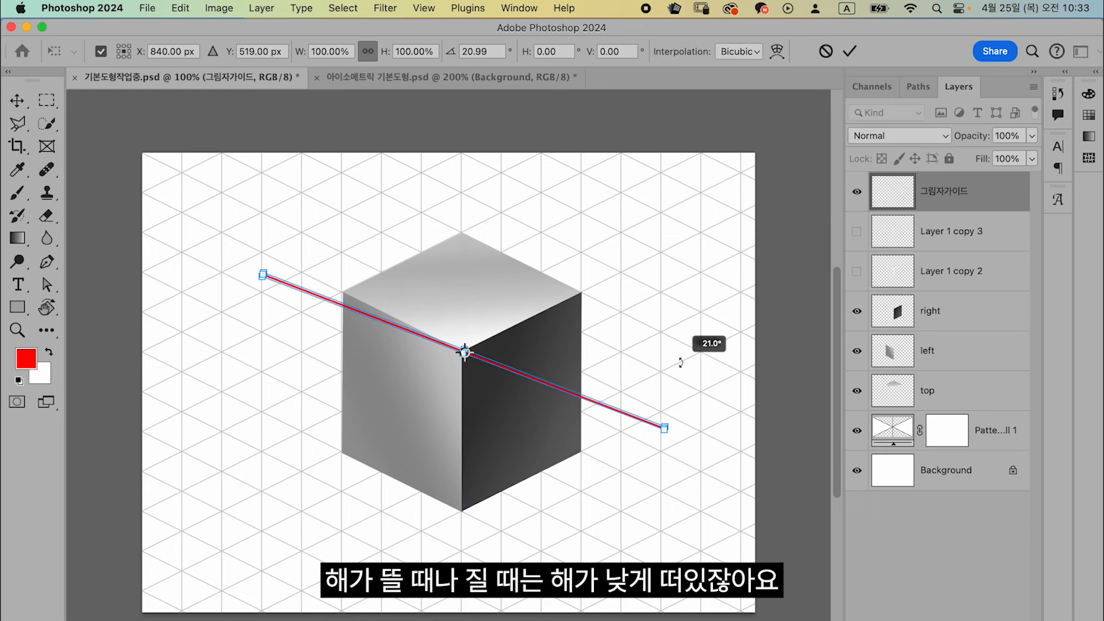
{"action": "mouse_move", "coordinate": [681, 362]}
{"action": "left_mouse_down"}
{"action": "mouse_move", "coordinate": [698, 271]}
{"action": "mouse_move", "coordinate": [672, 379]}
{"action": "left_mouse_up"}
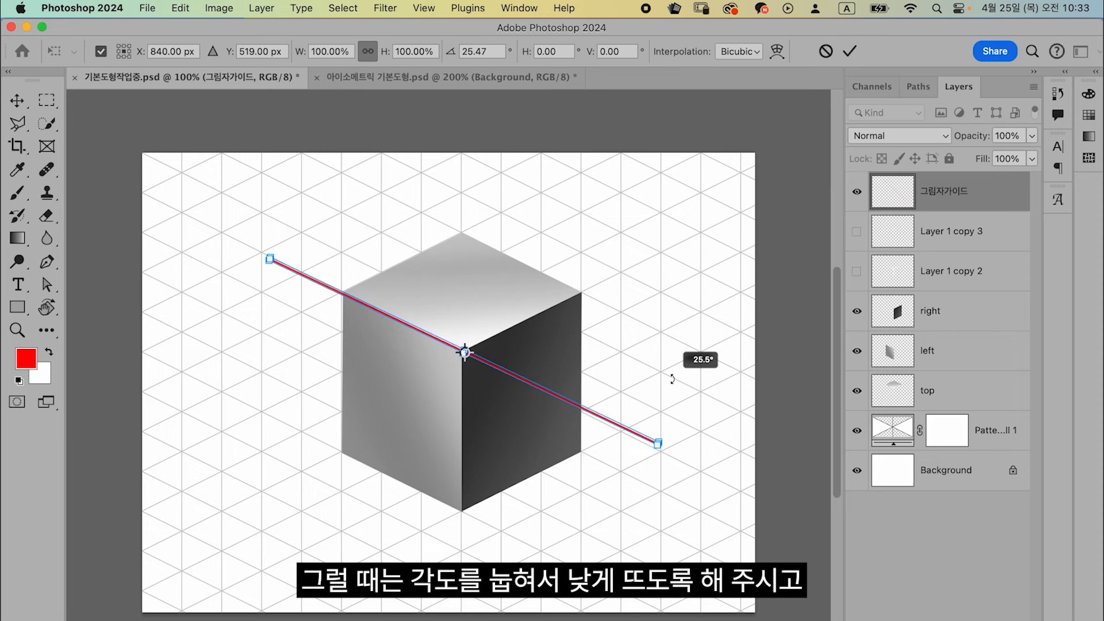
{"action": "left_click_drag", "start_coordinate": [671, 379], "coordinate": [653, 455]}
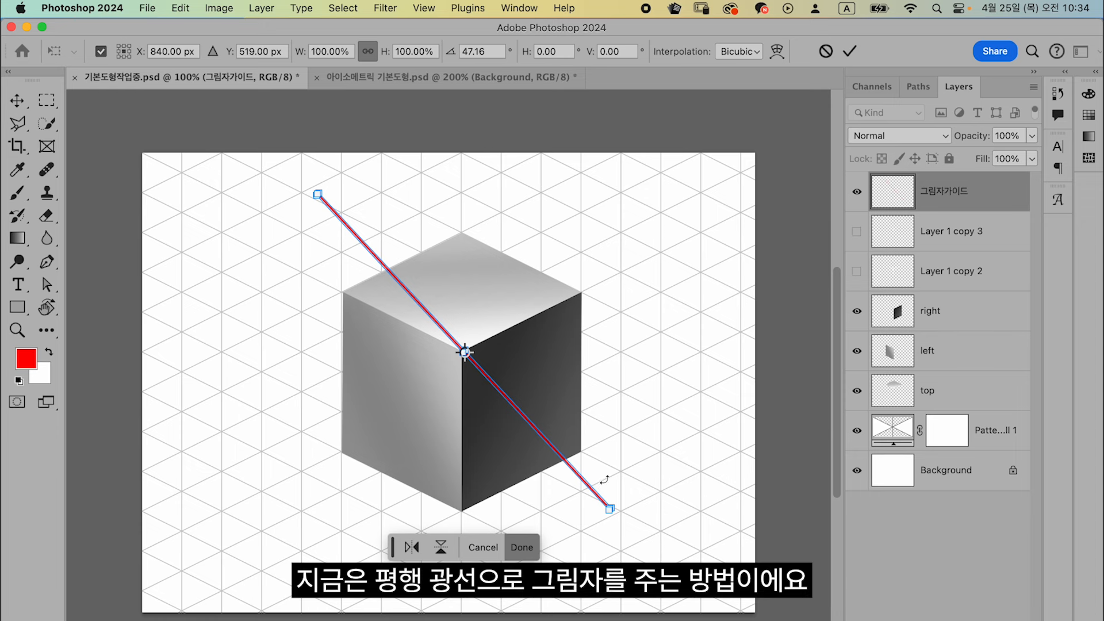
{"action": "key", "text": "Return"}
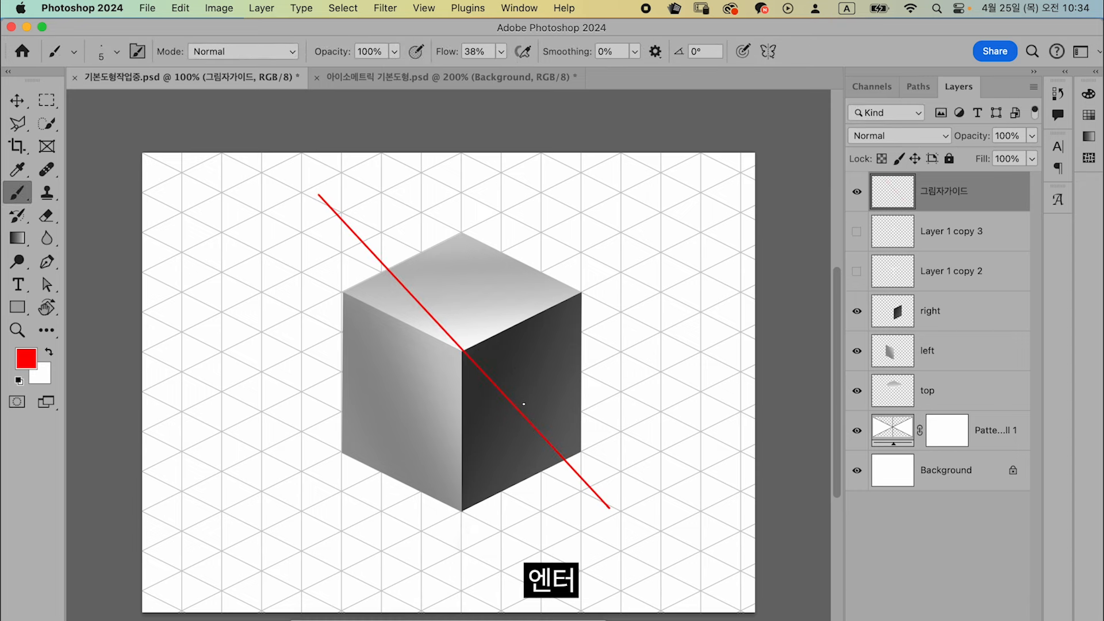
Step: Duplicate the slanted red guide line three times, placing parallel copies through the other corners of the cube's top face
{"action": "left_click", "coordinate": [17, 97]}
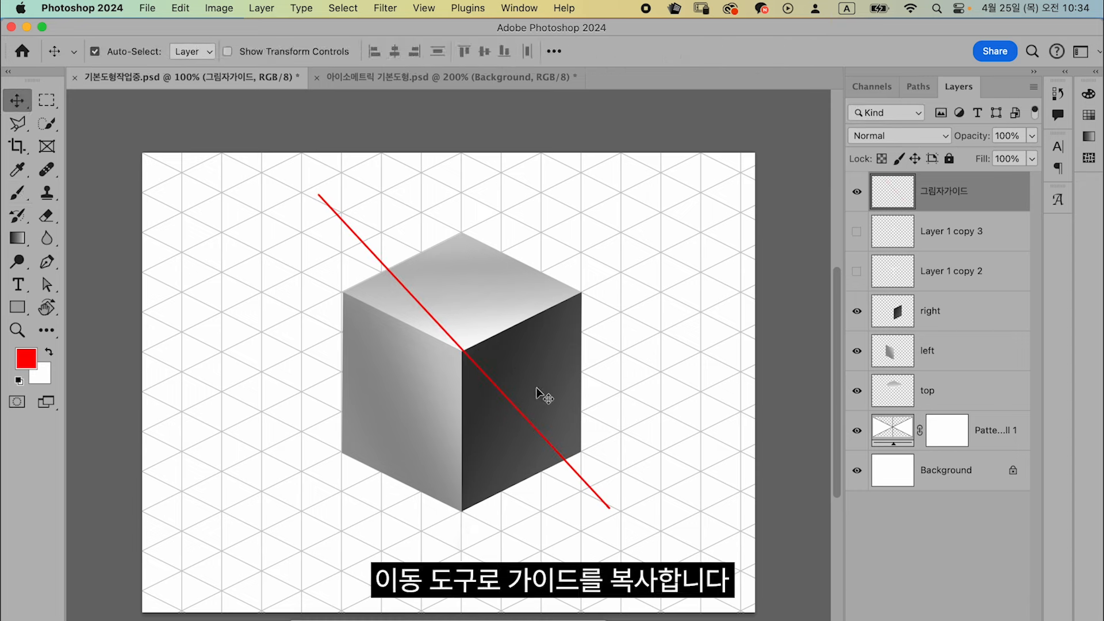
{"action": "left_click_drag", "start_coordinate": [516, 407], "coordinate": [436, 395]}
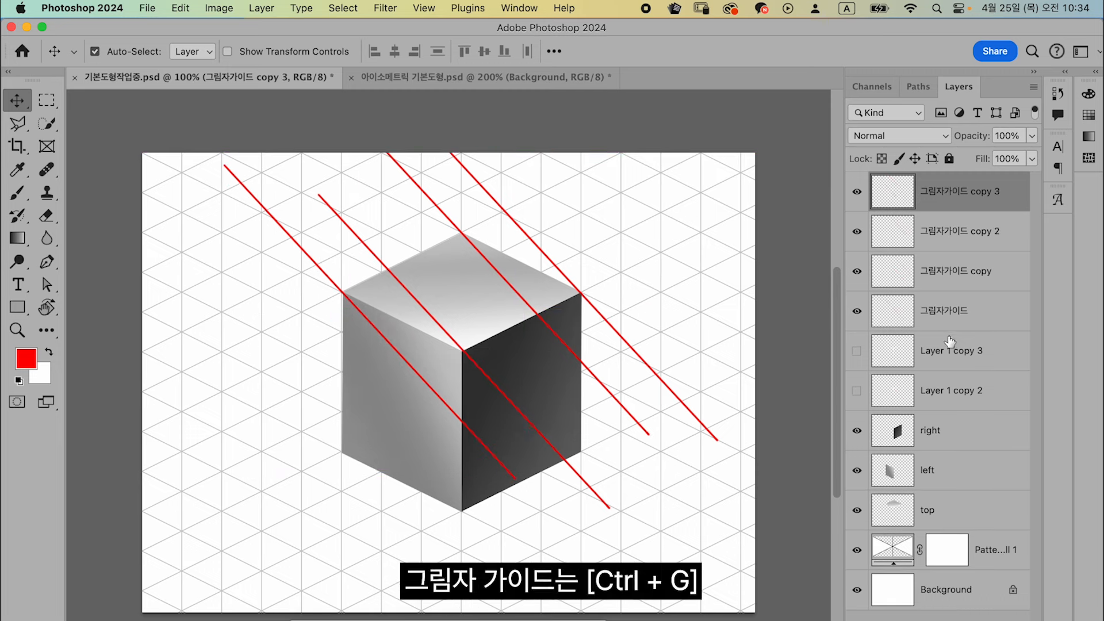
Step: Group the four 그림자가이드 line layers and hide the group
{"action": "left_click", "coordinate": [960, 319], "text": "shift"}
{"action": "key", "text": "super+g"}
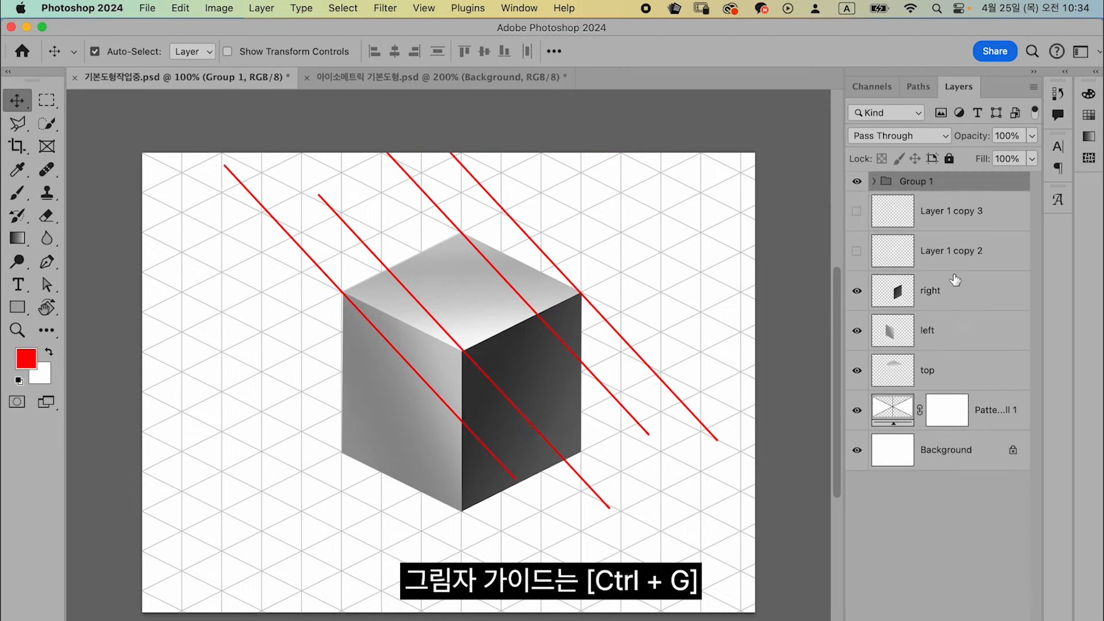
{"action": "left_click", "coordinate": [868, 183]}
{"action": "left_click", "coordinate": [868, 184]}
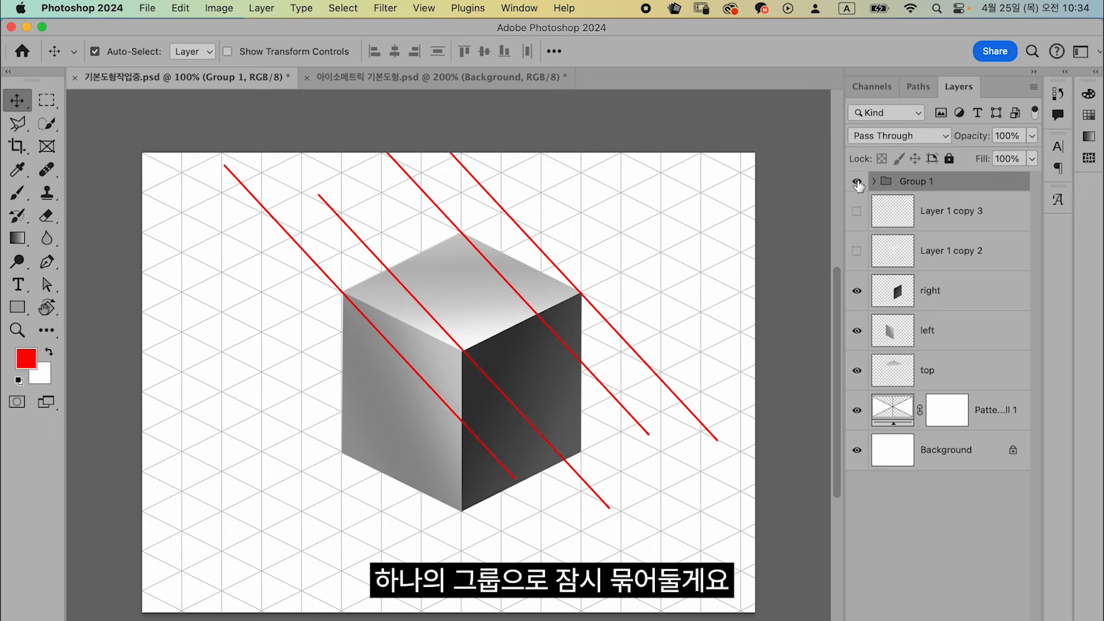
{"action": "left_click", "coordinate": [869, 187]}
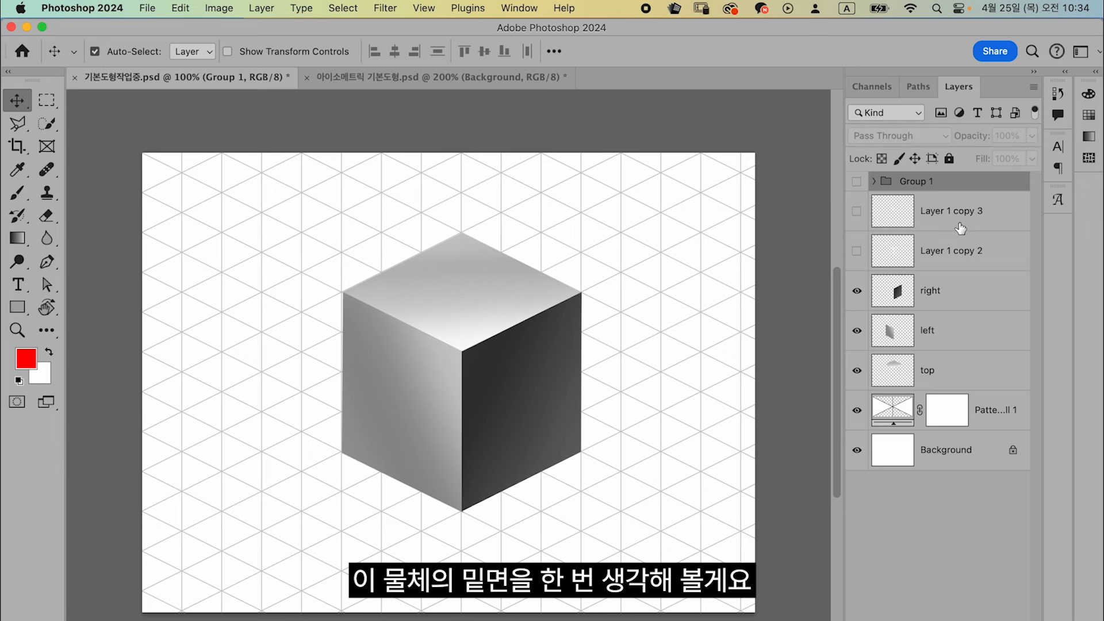
Step: Create a new layer named bottom above the guide line group
{"action": "key", "text": "super+shift+n"}
{"action": "type", "text": "alx"}
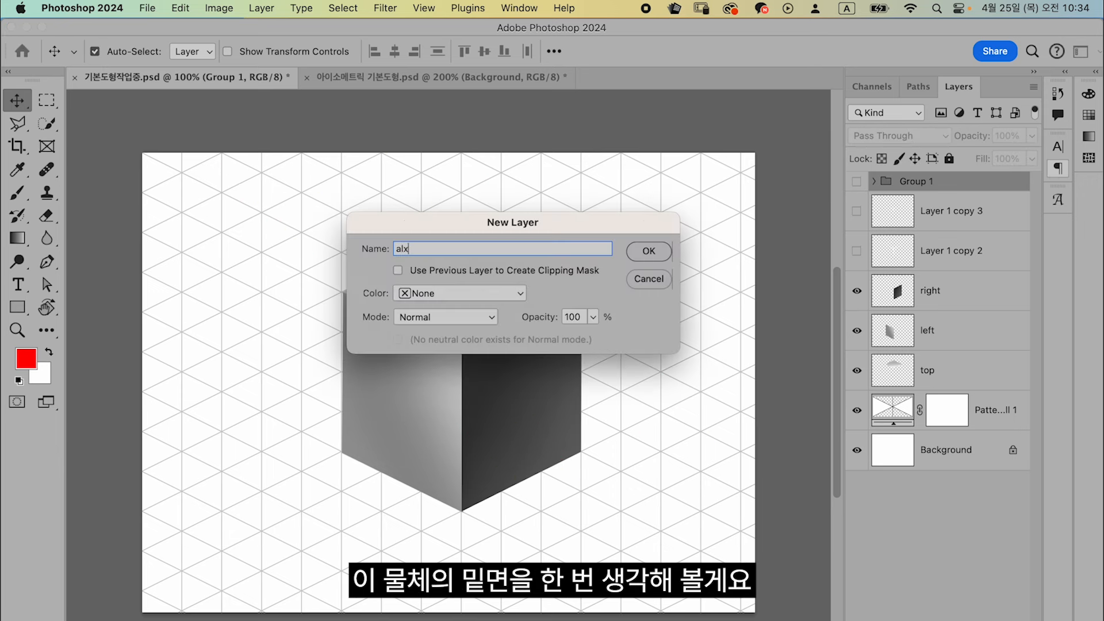
{"action": "type", "text": "aus"}
{"action": "key", "text": "BackSpace"}
{"action": "key", "text": "BackSpace"}
{"action": "key", "text": "BackSpace"}
{"action": "key", "text": "BackSpace"}
{"action": "key", "text": "BackSpace"}
{"action": "key", "text": "BackSpace"}
{"action": "type", "text": "bottom"}
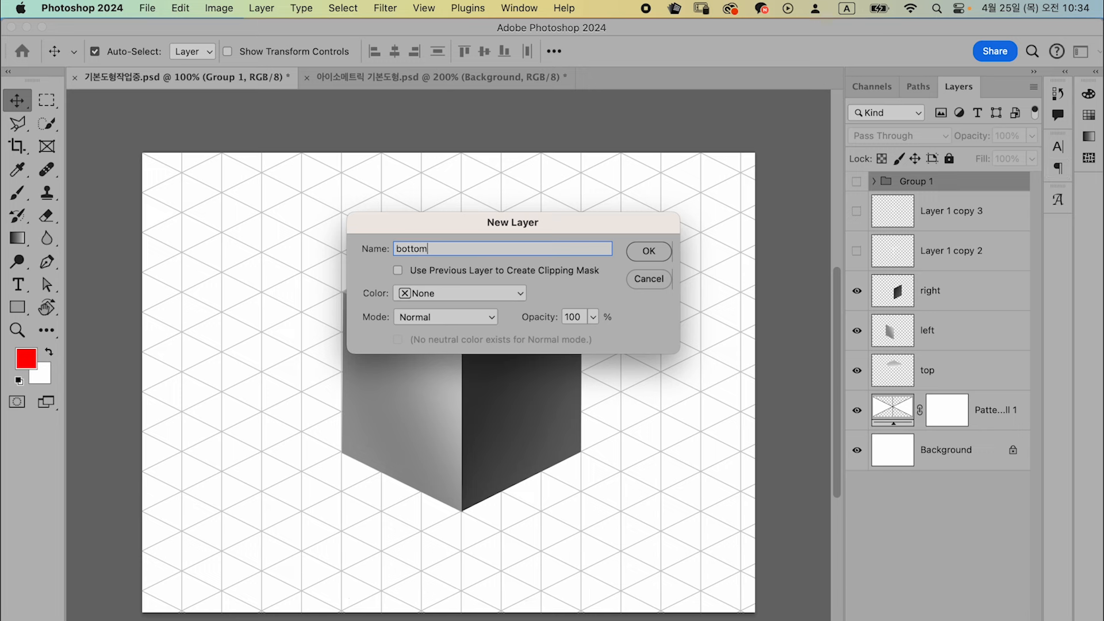
{"action": "key", "text": "Return"}
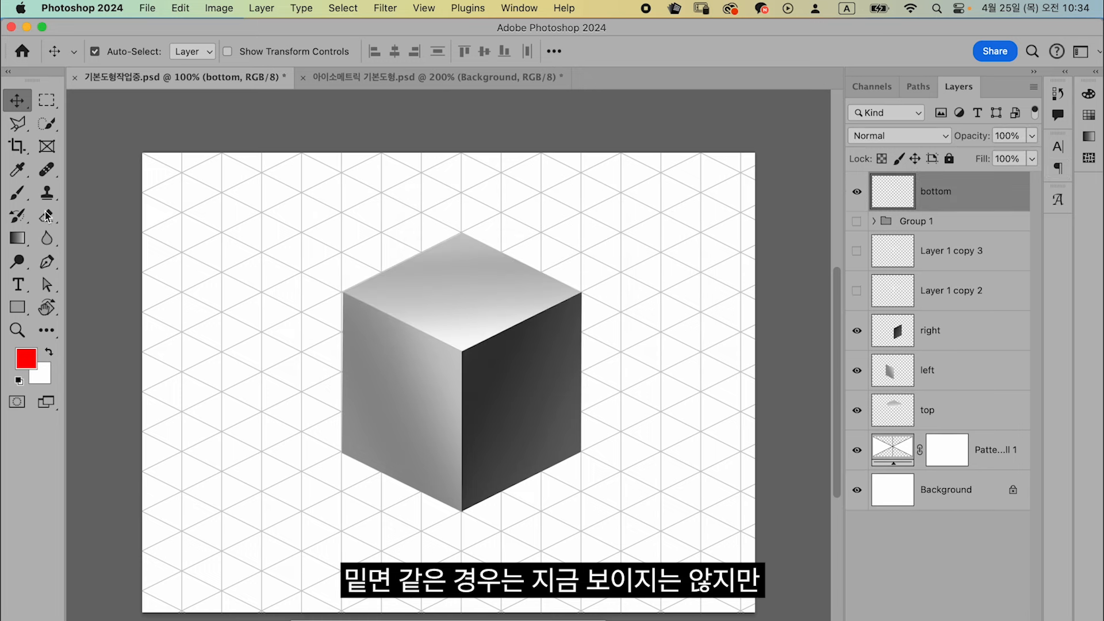
Step: Brush straight blue guide lines on the bottom layer through the cube's lower side corners and down from its top corner to locate the hidden corner
{"action": "left_click", "coordinate": [26, 359]}
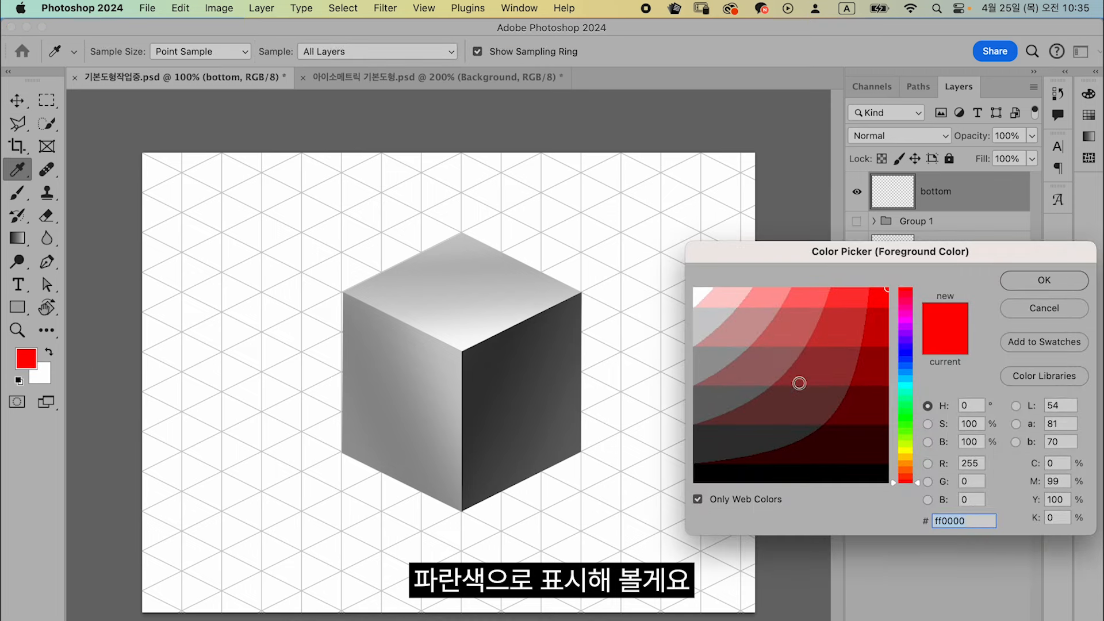
{"action": "left_click", "coordinate": [906, 357]}
{"action": "left_click", "coordinate": [1045, 280]}
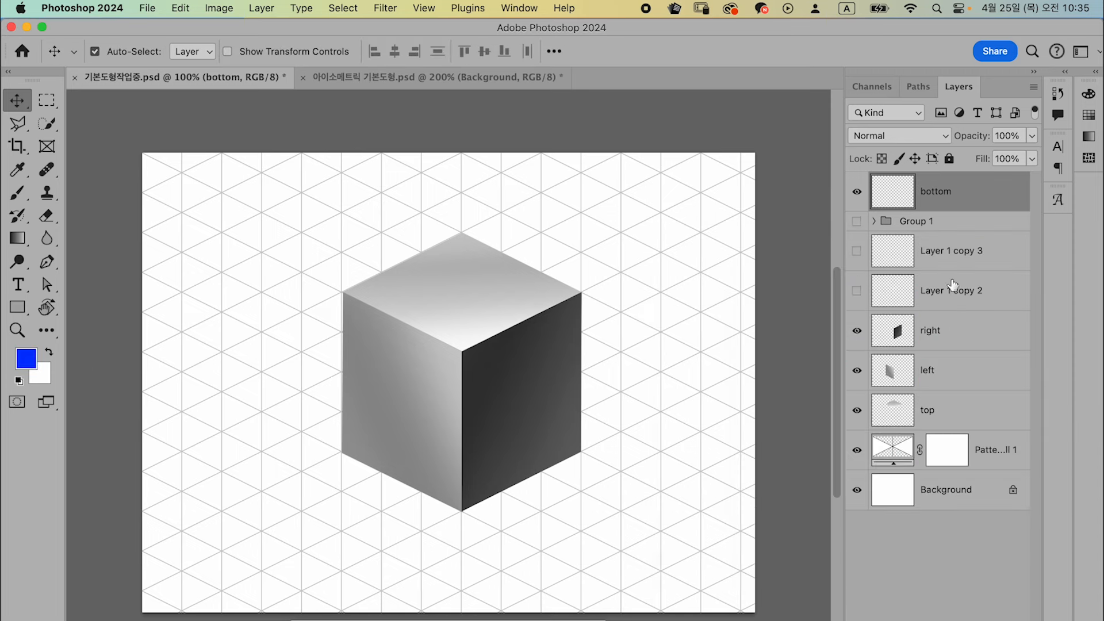
{"action": "key", "text": "b"}
{"action": "left_click", "coordinate": [343, 452]}
{"action": "left_click", "coordinate": [611, 318], "text": "shift"}
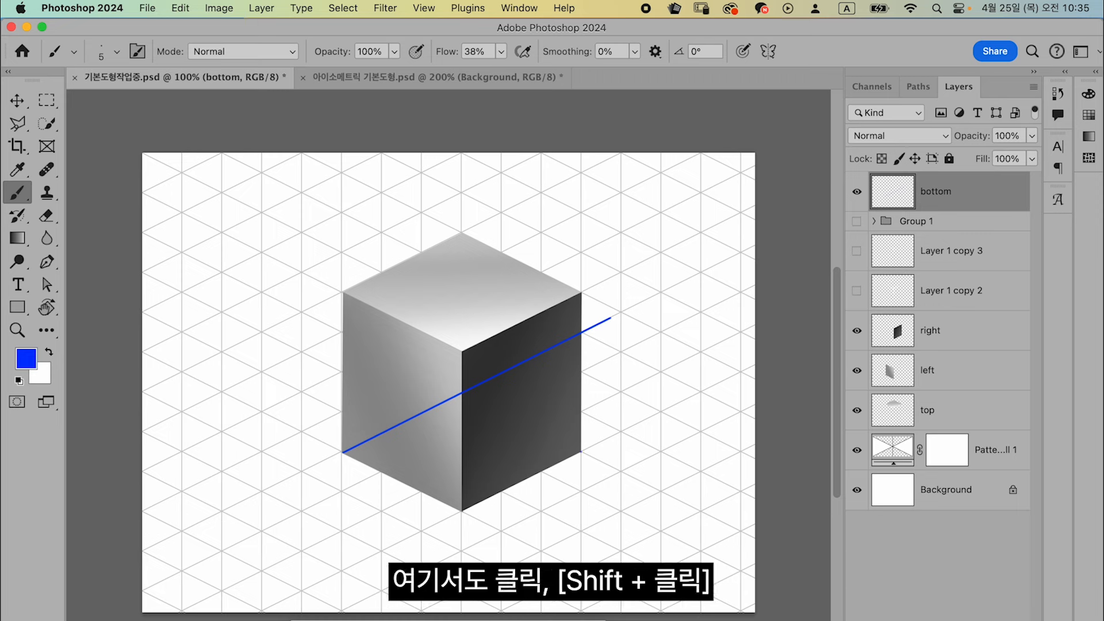
{"action": "left_click", "coordinate": [336, 331]}
{"action": "left_click", "coordinate": [581, 451], "text": "shift"}
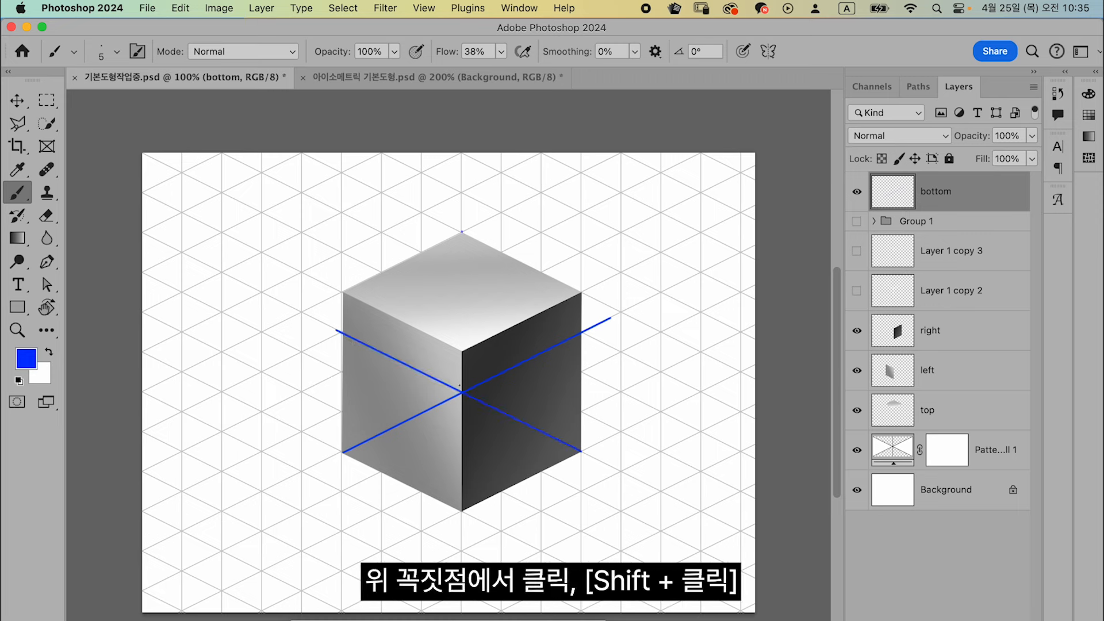
{"action": "left_click", "coordinate": [462, 232]}
{"action": "left_click", "coordinate": [462, 391], "text": "shift"}
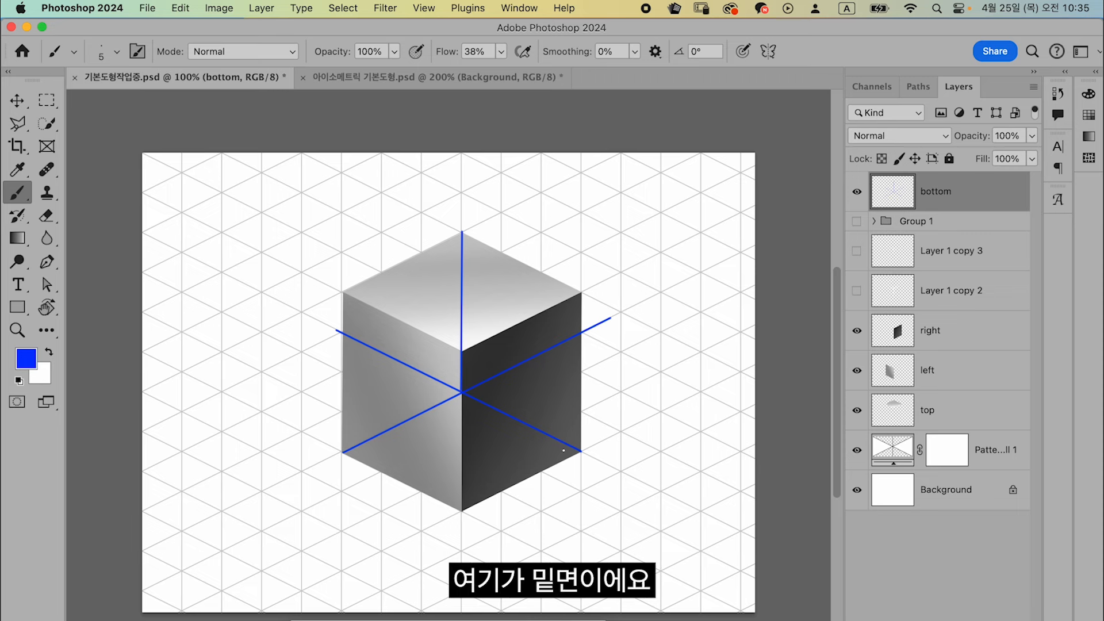
Step: Select the cube's bottom face with the Polygonal Lasso, following its three visible lower corners and the blue lines' intersection
{"action": "key", "text": "super+equal"}
{"action": "left_click_drag", "start_coordinate": [469, 433], "coordinate": [439, 306]}
{"action": "key", "text": "l"}
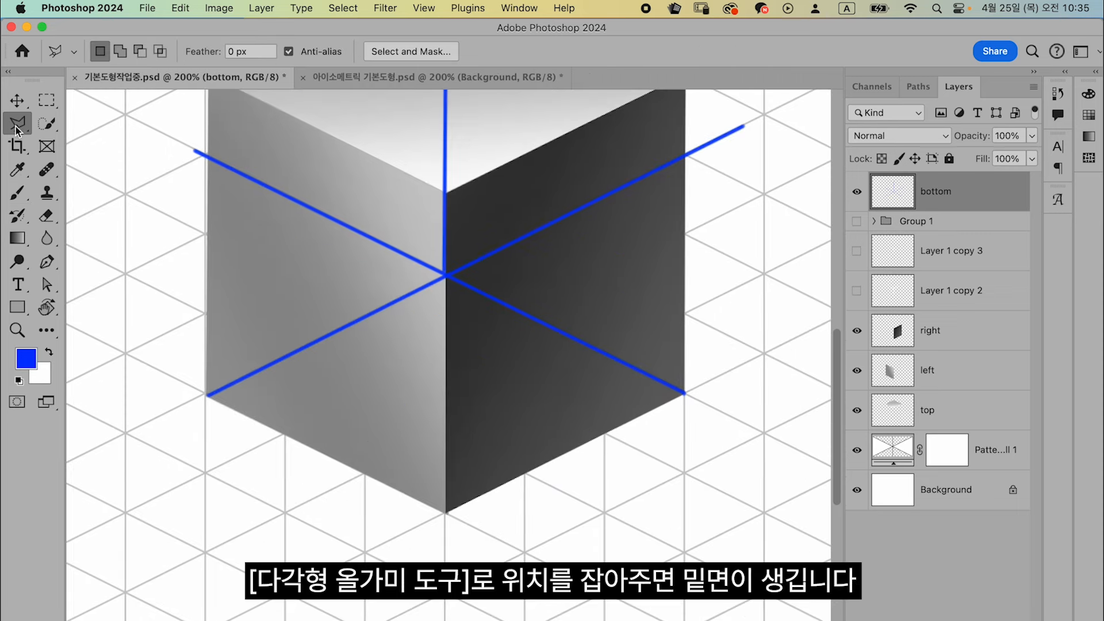
{"action": "left_click", "coordinate": [209, 396]}
{"action": "left_click", "coordinate": [446, 511]}
{"action": "left_click", "coordinate": [685, 395]}
{"action": "left_click", "coordinate": [446, 276]}
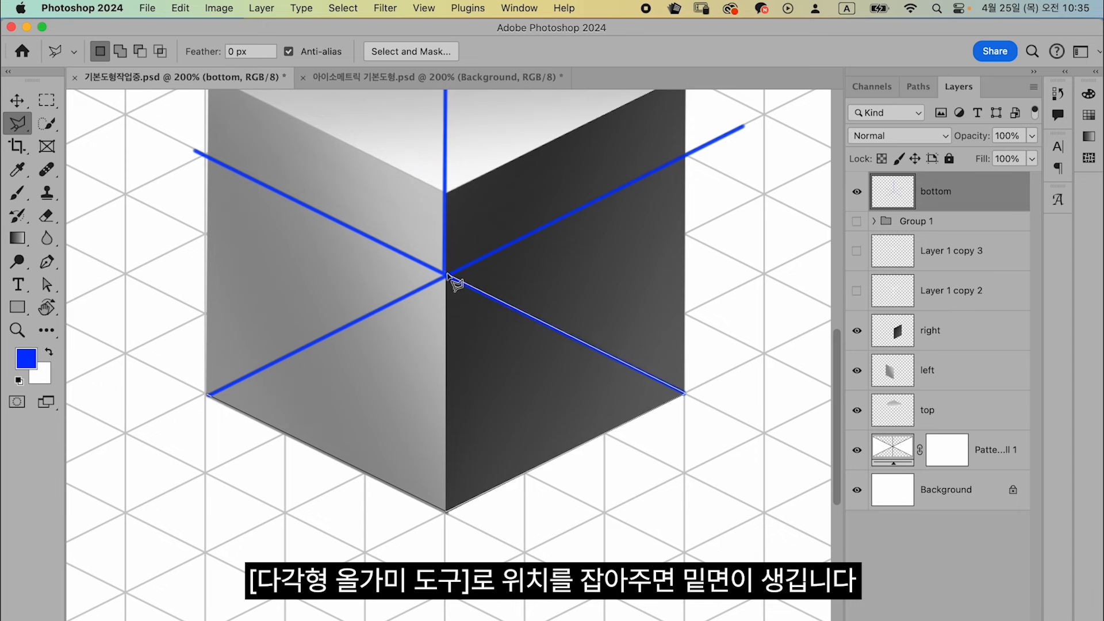
{"action": "left_click", "coordinate": [209, 396]}
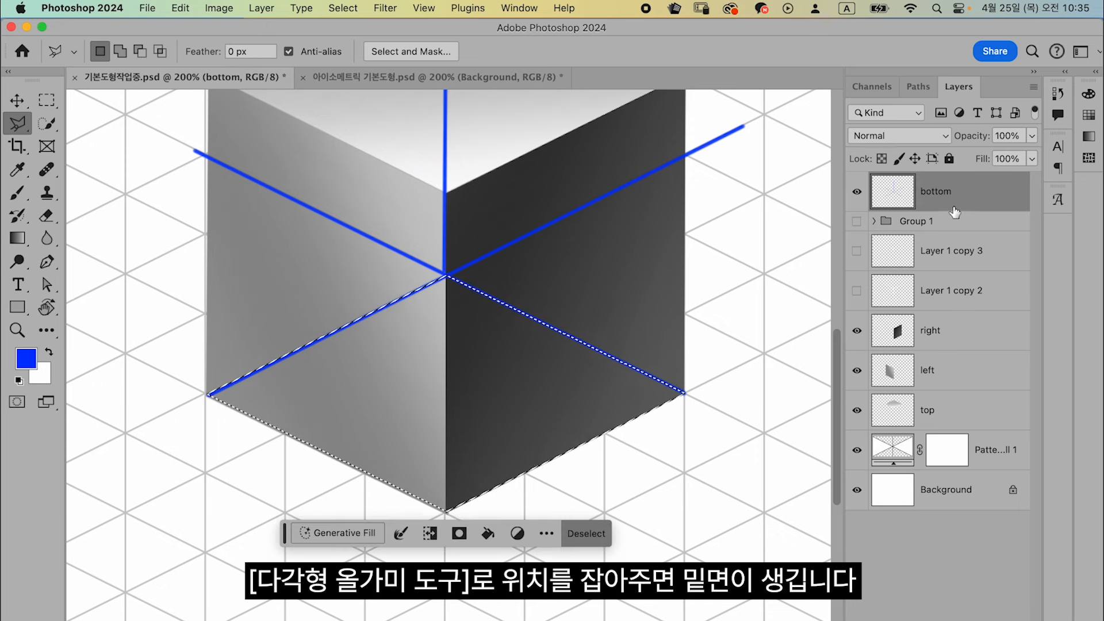
Step: Fill the bottom-face selection with dark gray 333333, sampled from the right face, on a new layer named bottom, and deselect
{"action": "key", "text": "d"}
{"action": "left_click", "coordinate": [29, 360]}
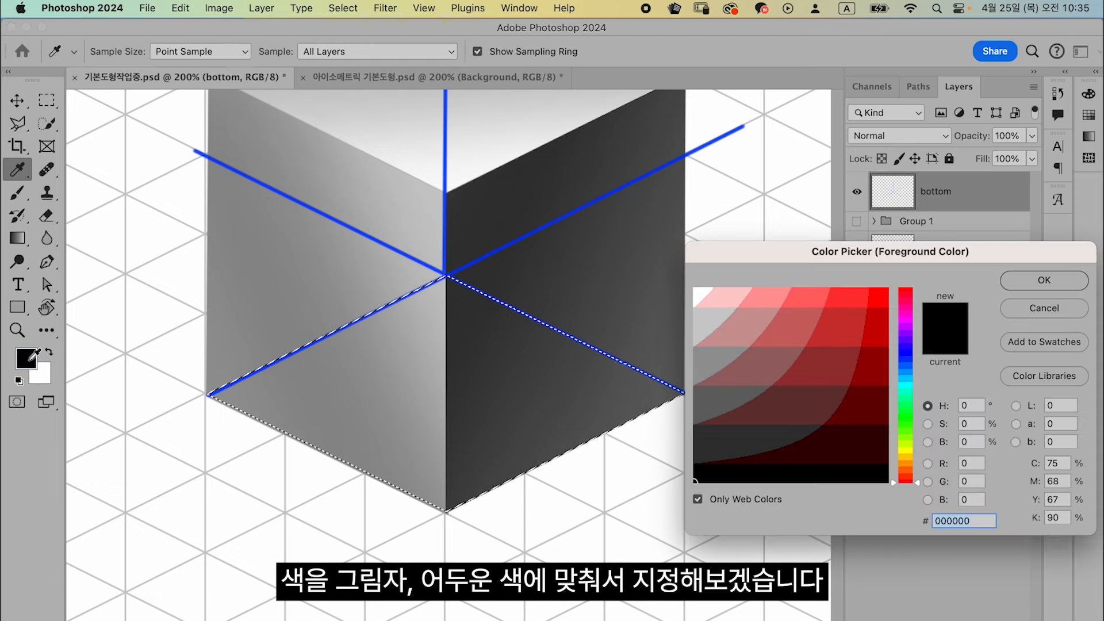
{"action": "left_click", "coordinate": [505, 222]}
{"action": "left_click", "coordinate": [514, 438]}
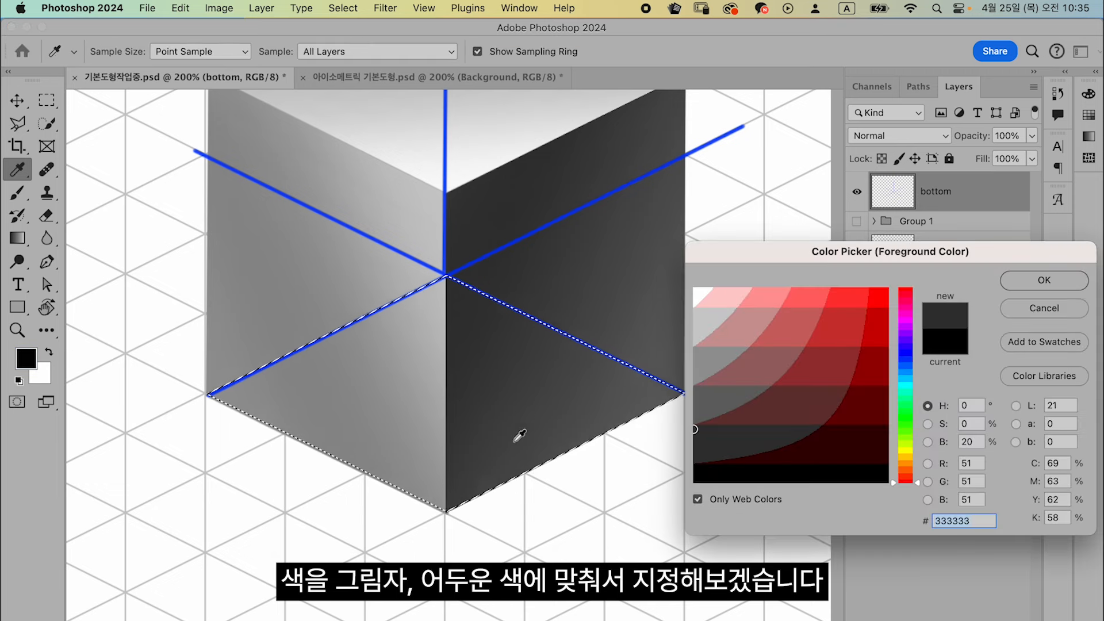
{"action": "left_click", "coordinate": [510, 432]}
{"action": "left_click", "coordinate": [1027, 291]}
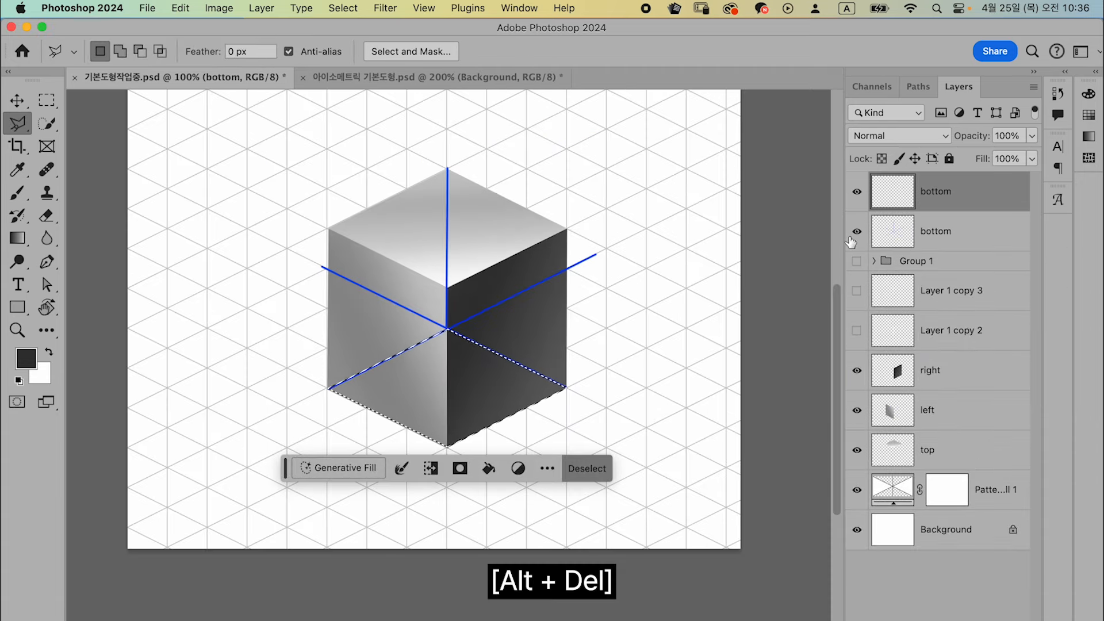
{"action": "key", "text": "alt+Delete"}
{"action": "key", "text": "ctrl+d"}
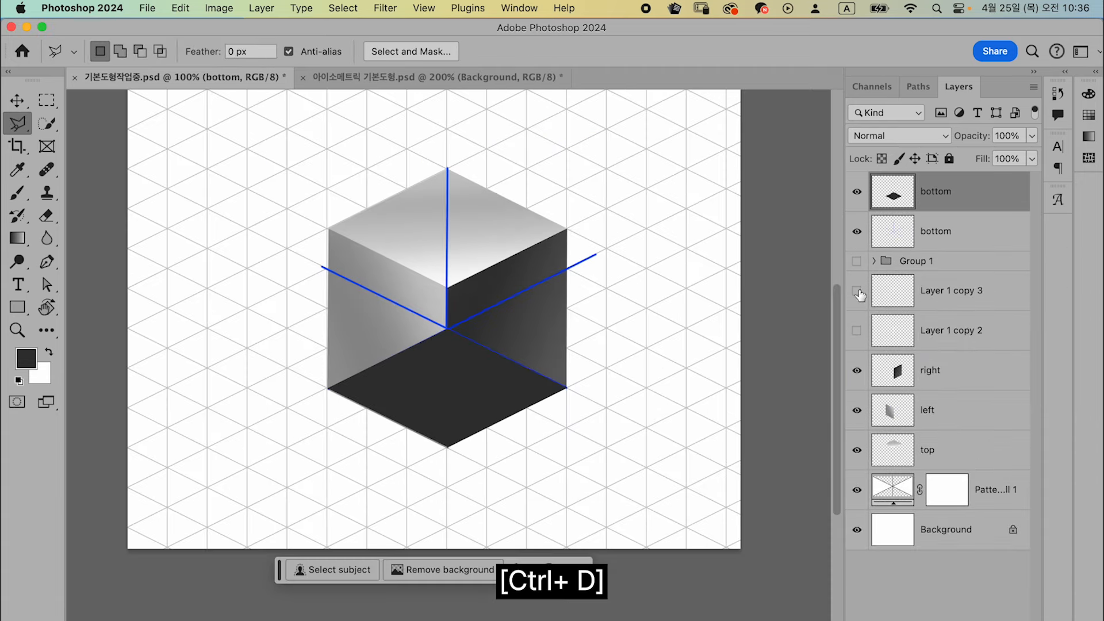
Step: Remove the layer with the blue guide lines and toggle the filled bottom layer's visibility to check the face
{"action": "left_click", "coordinate": [857, 194]}
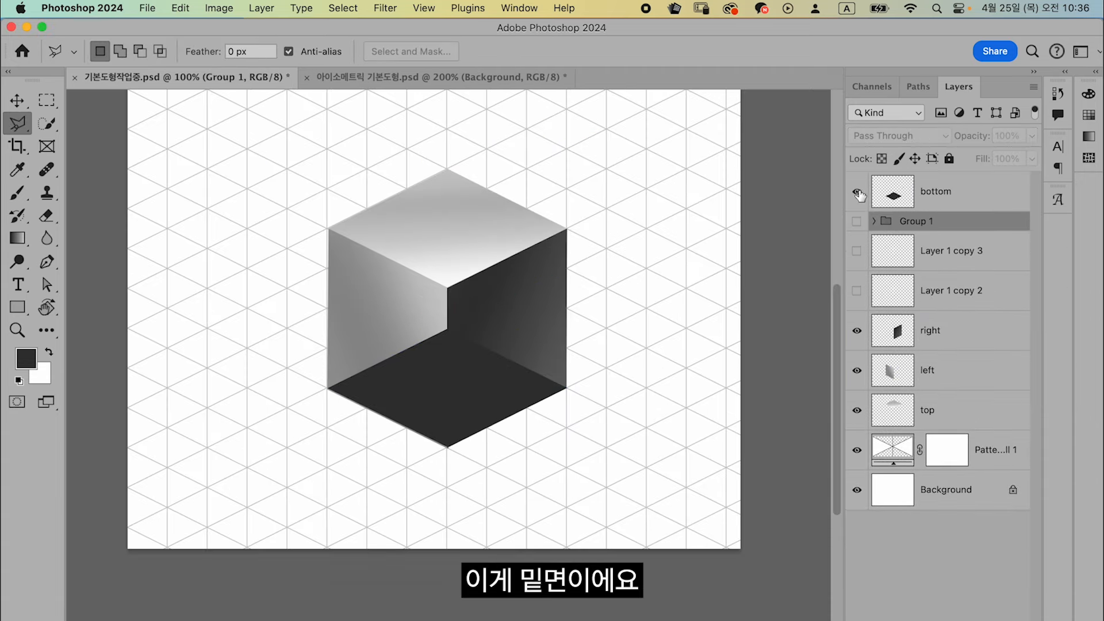
{"action": "left_click", "coordinate": [855, 194]}
{"action": "left_click", "coordinate": [857, 194]}
{"action": "left_click", "coordinate": [946, 195]}
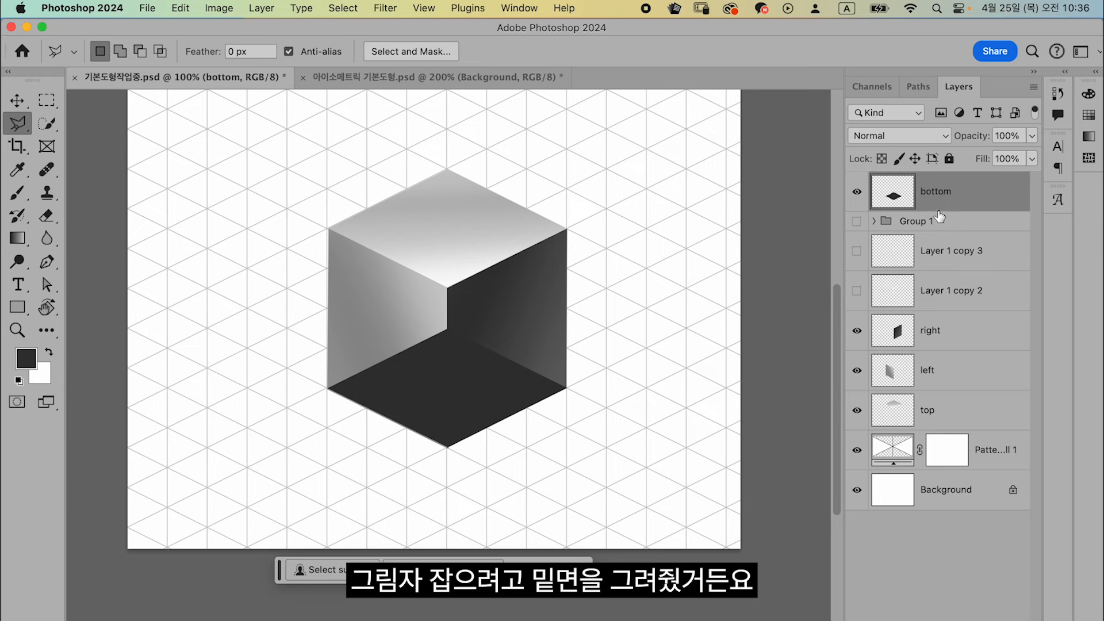
Step: Show the red guide line group, move it above the bottom layer, and create a new layer named shadow on top
{"action": "left_click", "coordinate": [857, 222]}
{"action": "left_click_drag", "start_coordinate": [952, 222], "coordinate": [944, 191]}
{"action": "left_click_drag", "start_coordinate": [943, 175], "coordinate": [941, 176]}
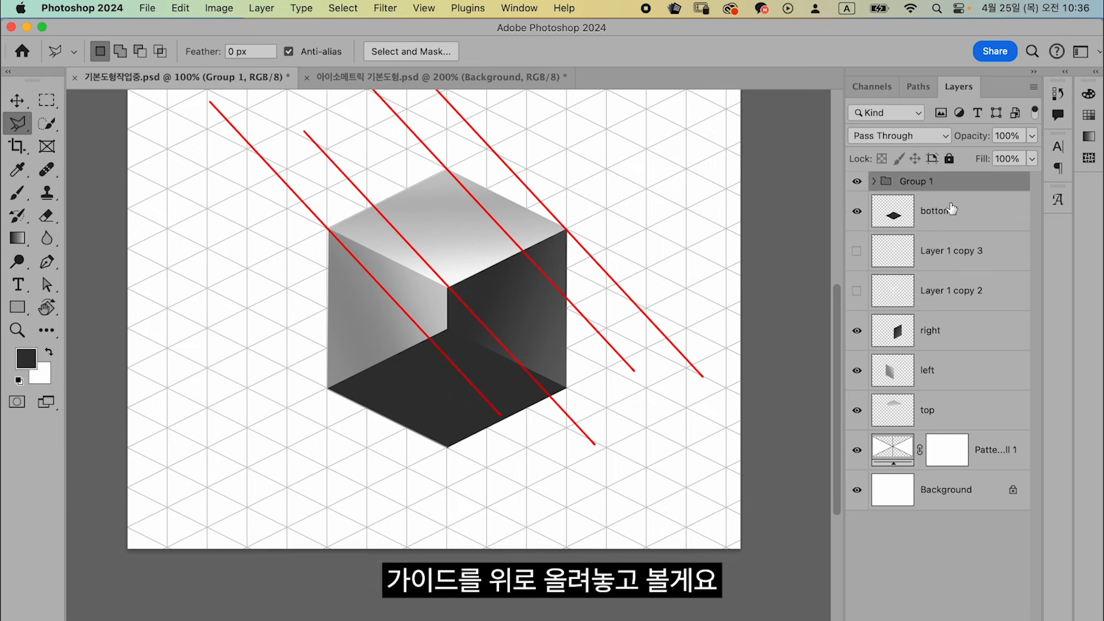
{"action": "key", "text": "super+shift+n"}
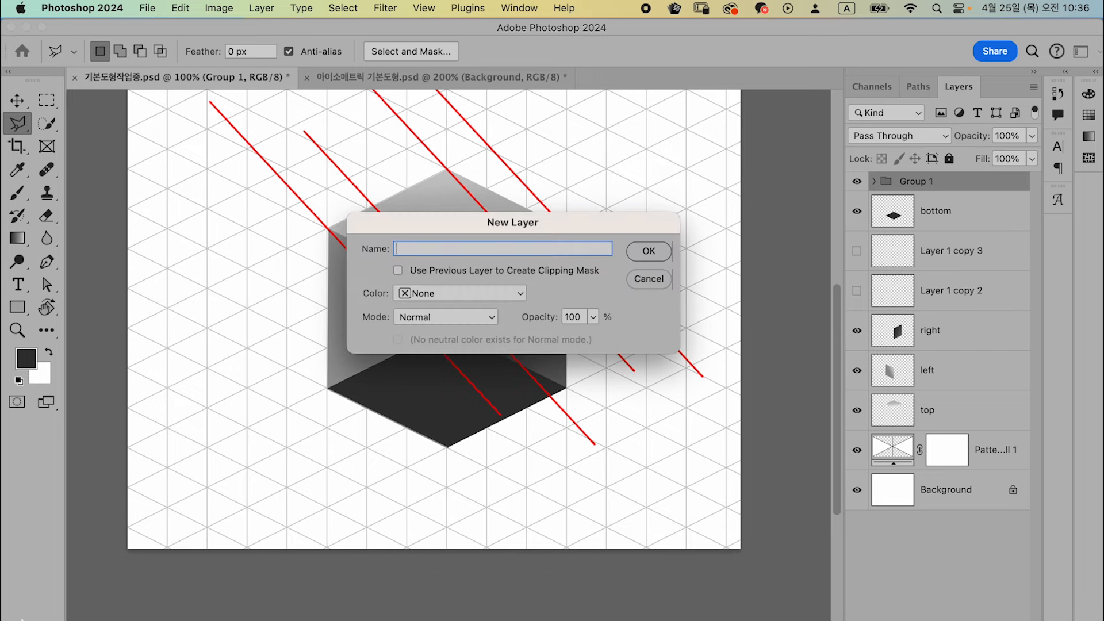
{"action": "key", "text": "Return"}
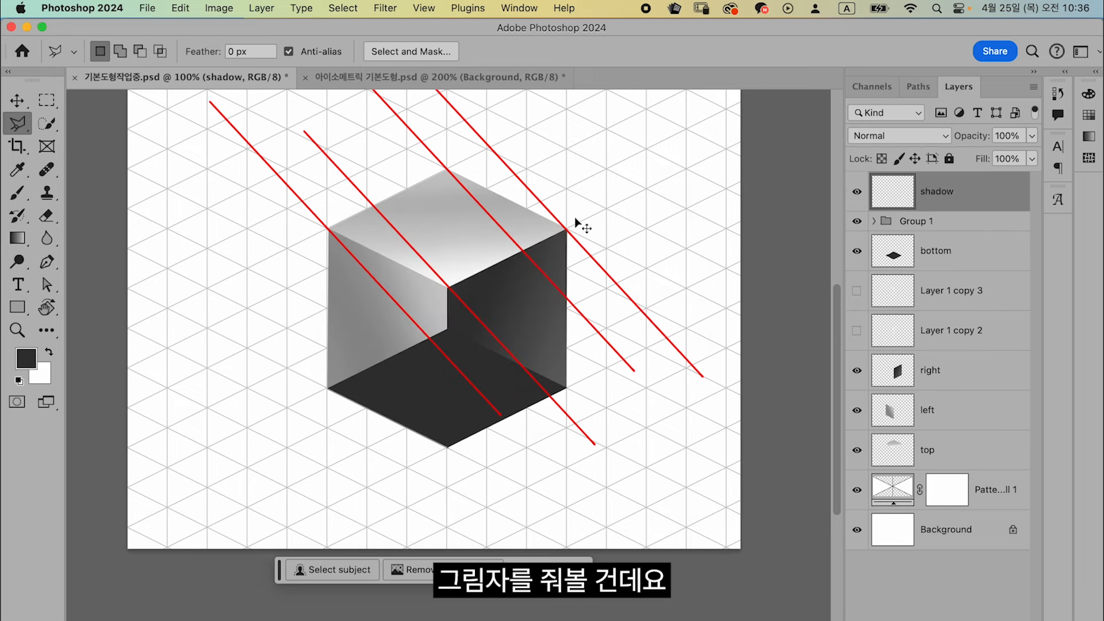
Step: Outline the cast shadow with the Polygonal Lasso from the cube's lower corners out to the red light lines and back
{"action": "key", "text": "super+plus"}
{"action": "key", "text": "super+minus"}
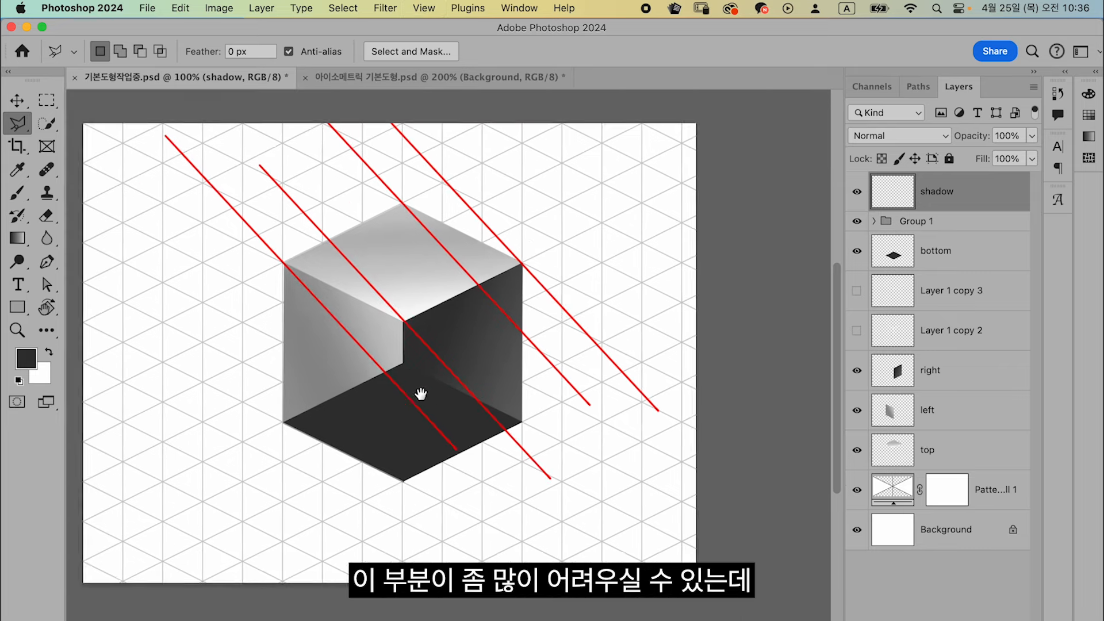
{"action": "left_click_drag", "start_coordinate": [421, 394], "coordinate": [395, 402]}
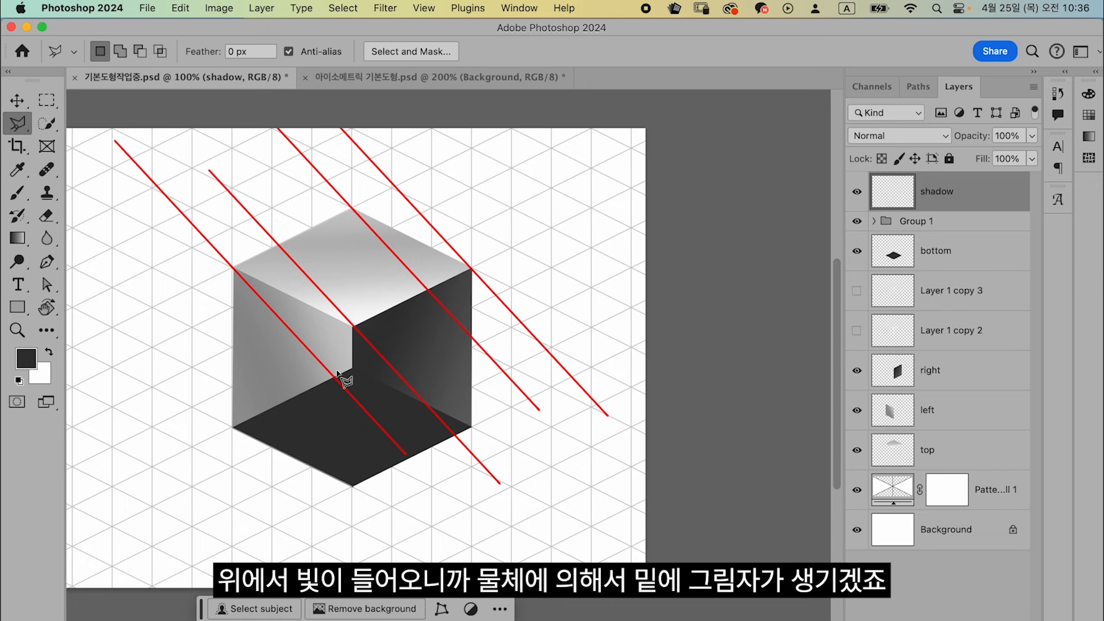
{"action": "left_click", "coordinate": [234, 428]}
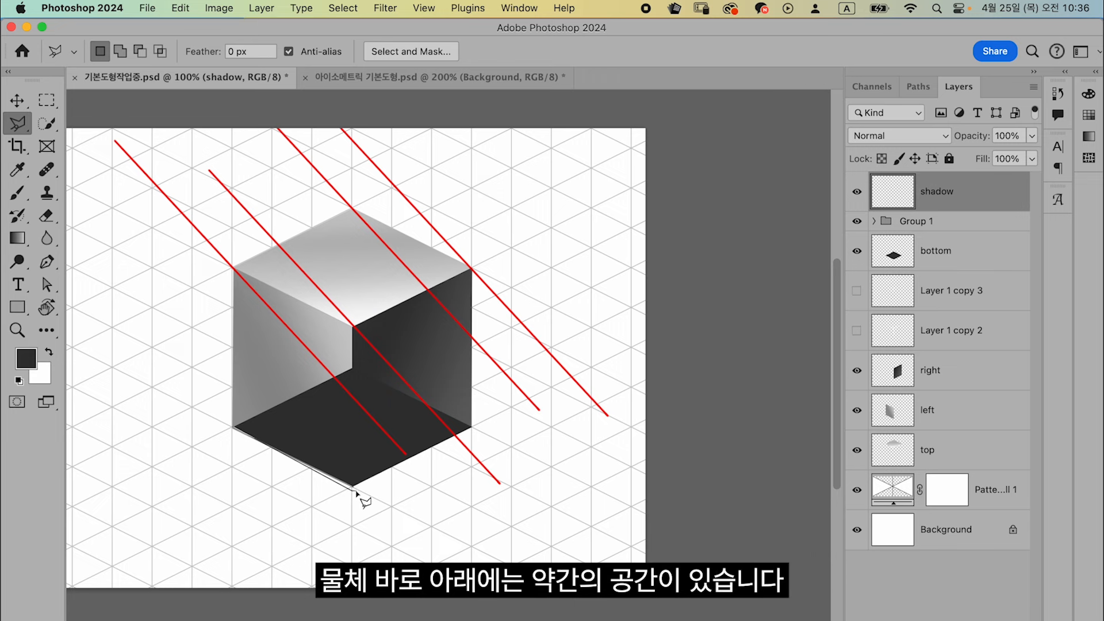
{"action": "left_click", "coordinate": [354, 490]}
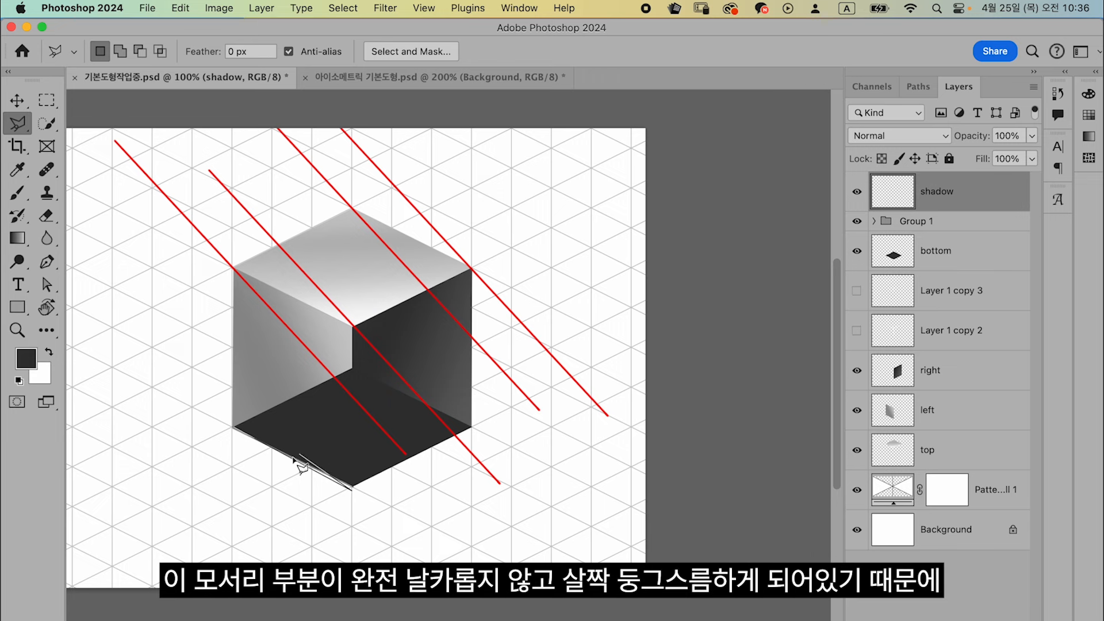
{"action": "left_click", "coordinate": [353, 489]}
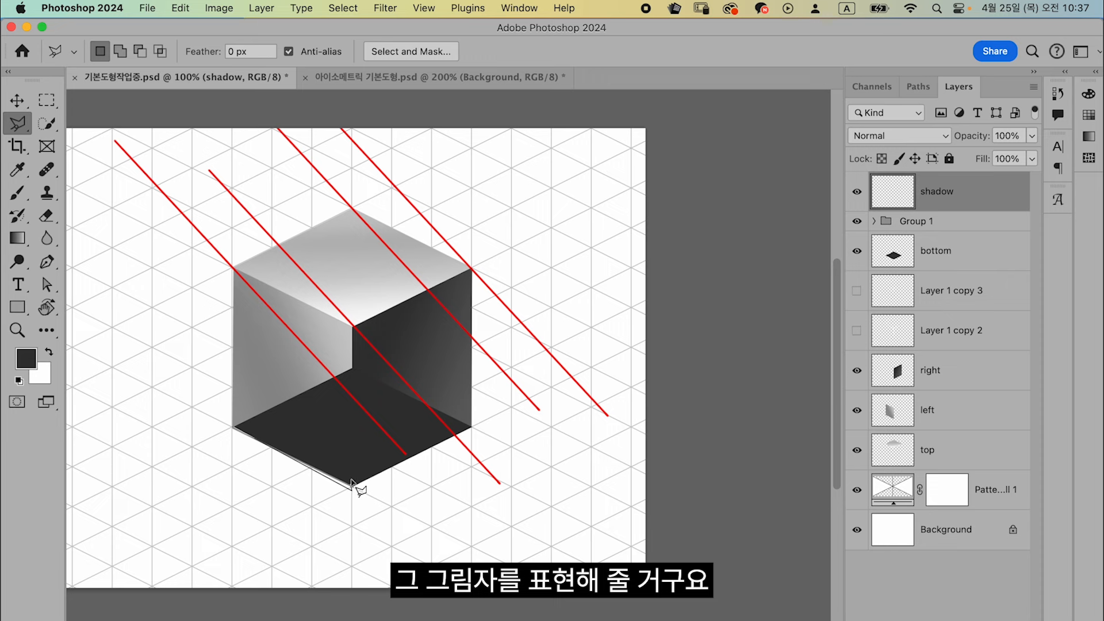
{"action": "left_click", "coordinate": [485, 465]}
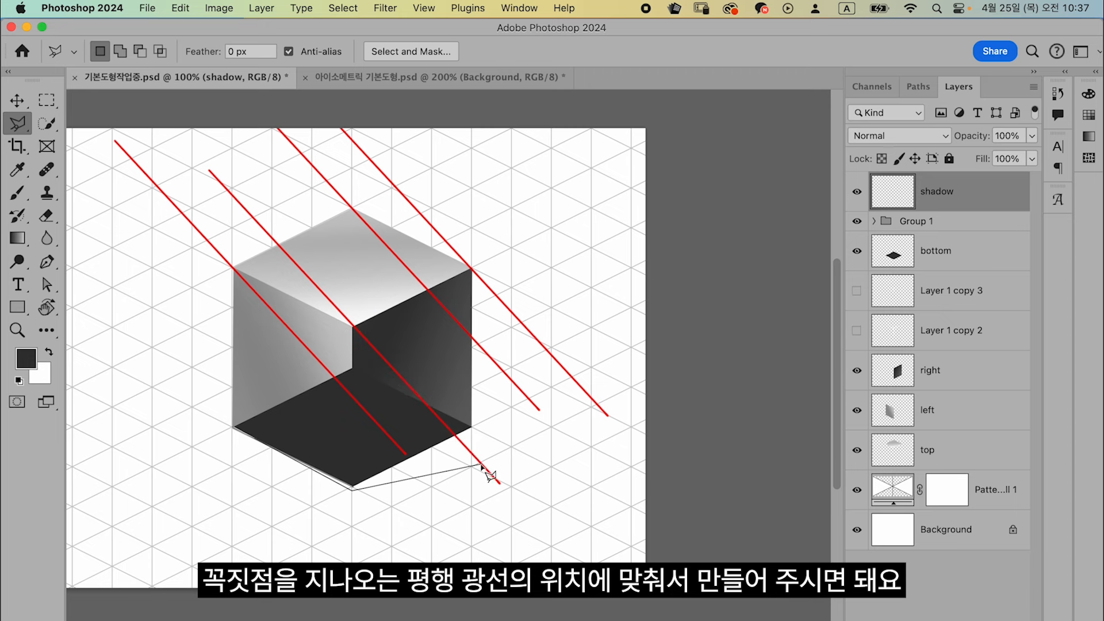
{"action": "left_click", "coordinate": [598, 406]}
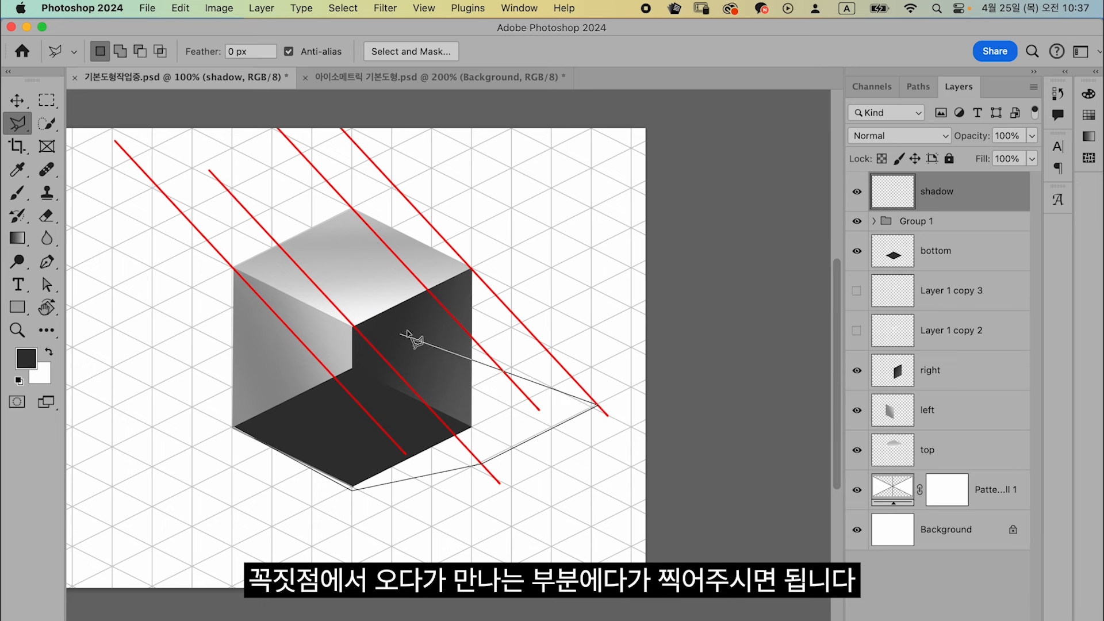
{"action": "left_click", "coordinate": [453, 316]}
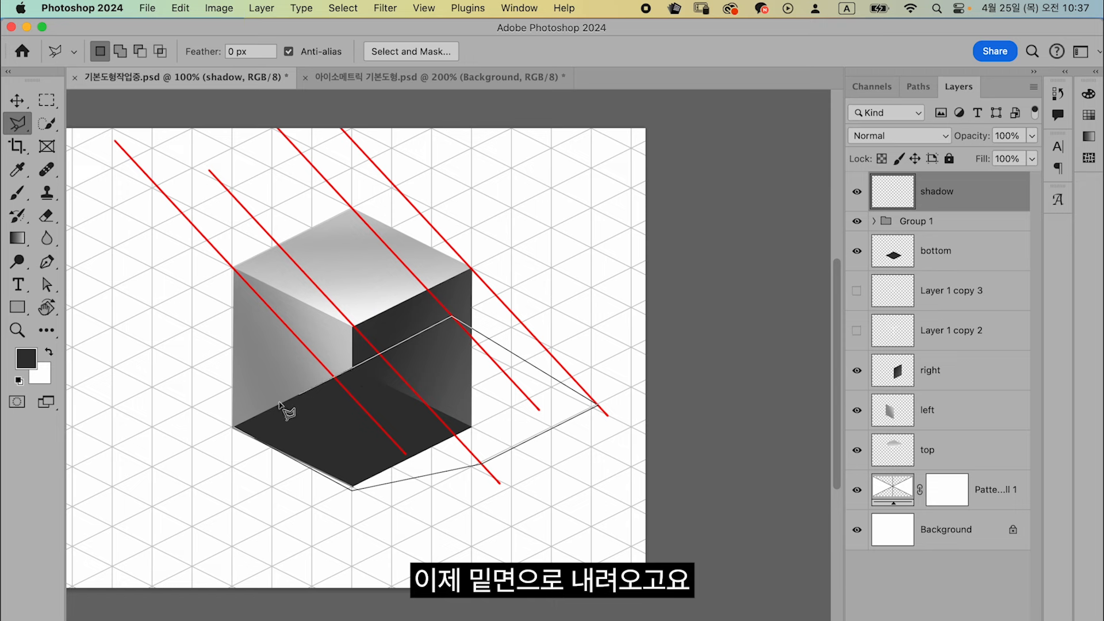
{"action": "left_click", "coordinate": [233, 429]}
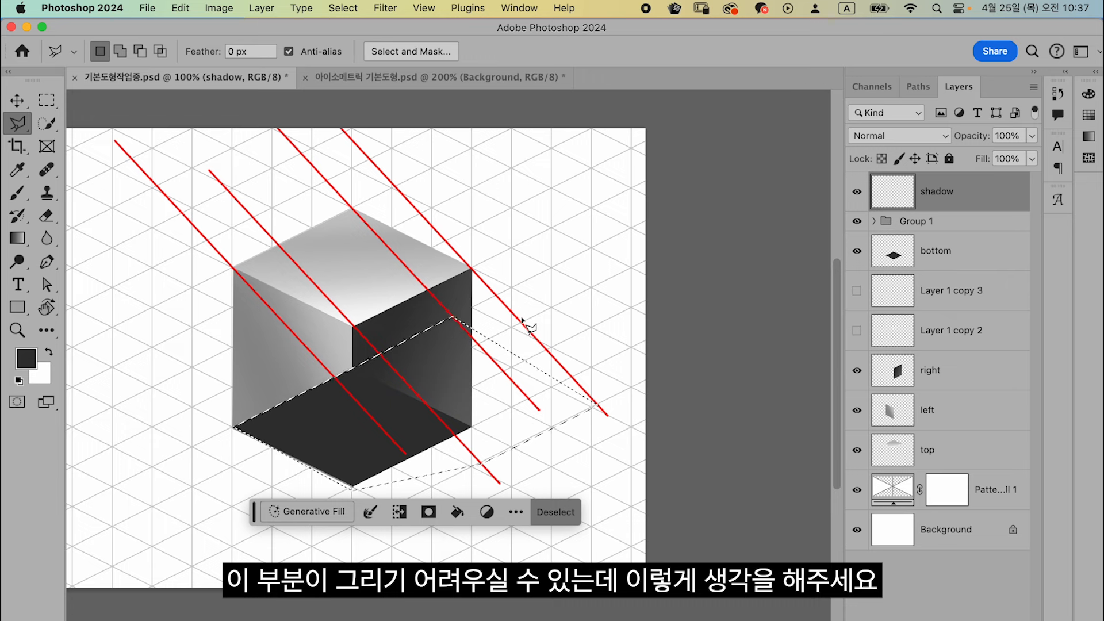
{"action": "key", "text": "b"}
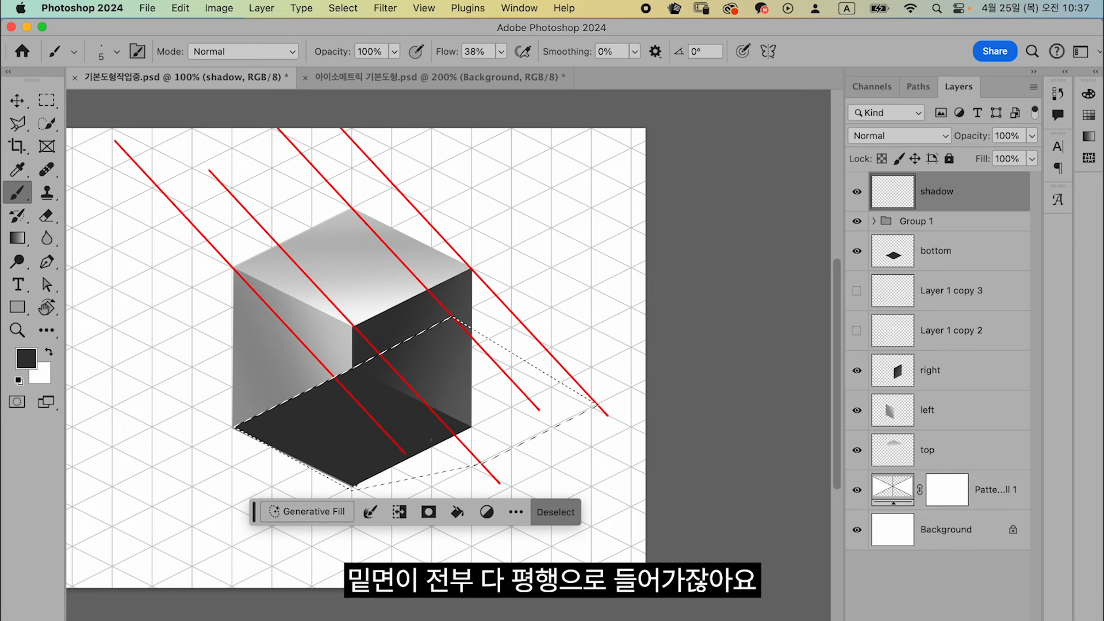
{"action": "key", "text": "super+z"}
{"action": "left_click", "coordinate": [355, 487]}
{"action": "left_click", "coordinate": [564, 384], "text": "shift"}
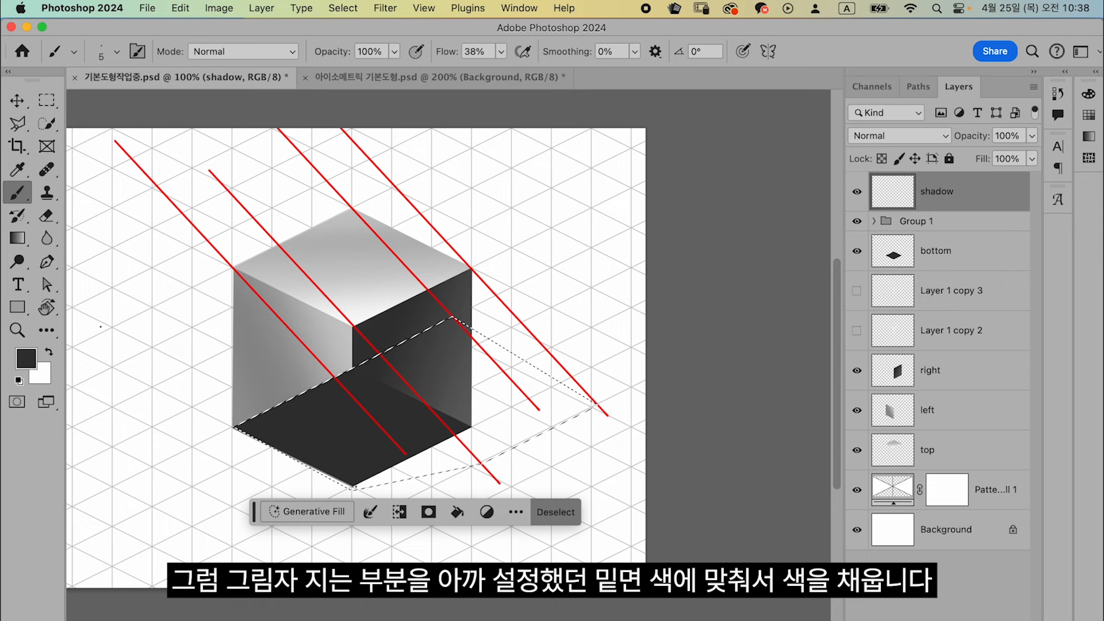
Step: Fill the shadow selection with gray sampled from the right face's lower edge, deselect, and move the shadow layer below the cube's face layers
{"action": "left_click", "coordinate": [29, 363]}
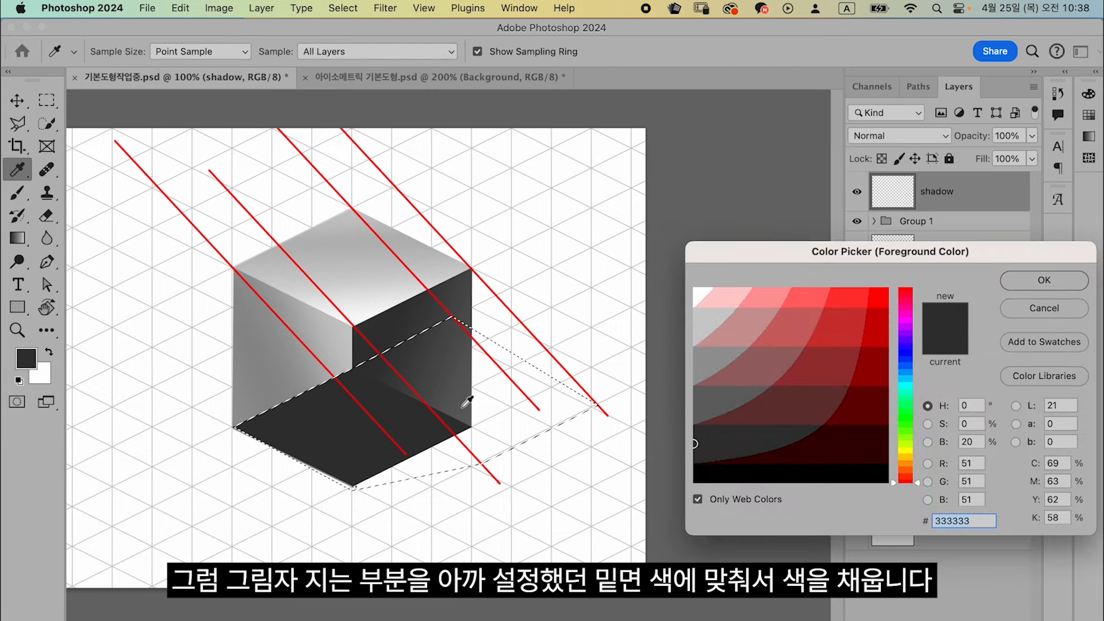
{"action": "left_click", "coordinate": [470, 409]}
{"action": "left_click", "coordinate": [1039, 284]}
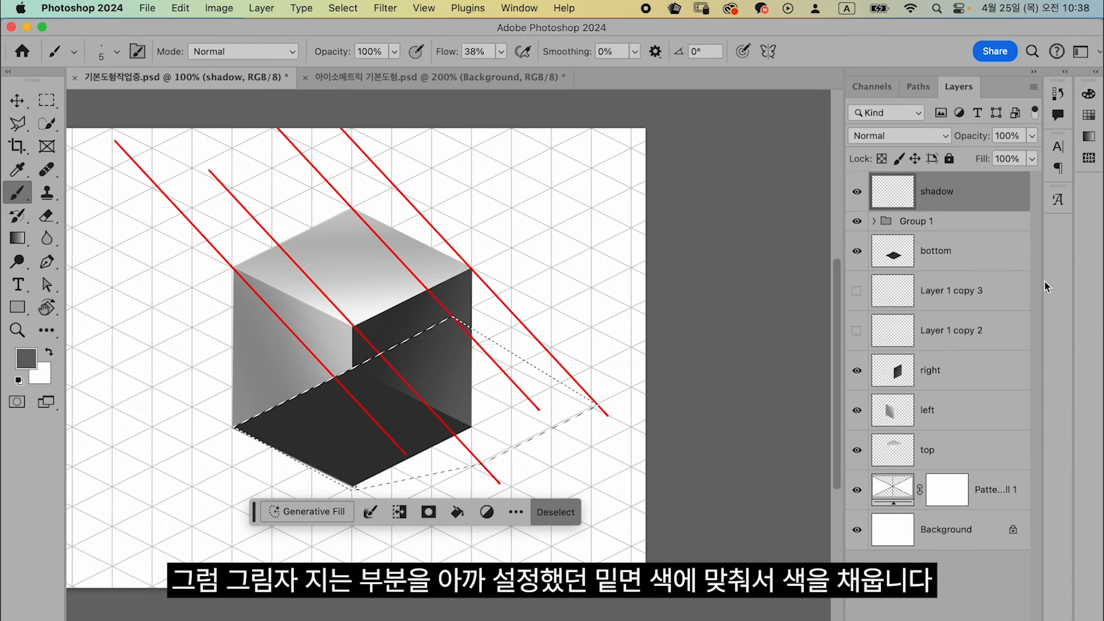
{"action": "key", "text": "alt+BackSpace"}
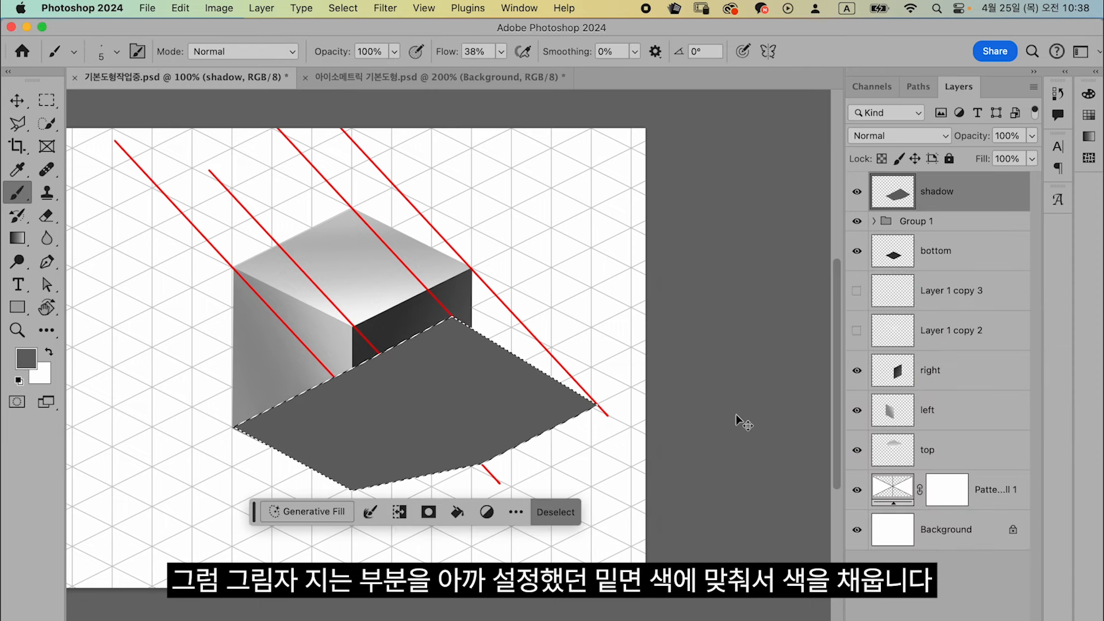
{"action": "key", "text": "ctrl+d"}
{"action": "left_click_drag", "start_coordinate": [956, 197], "coordinate": [938, 470]}
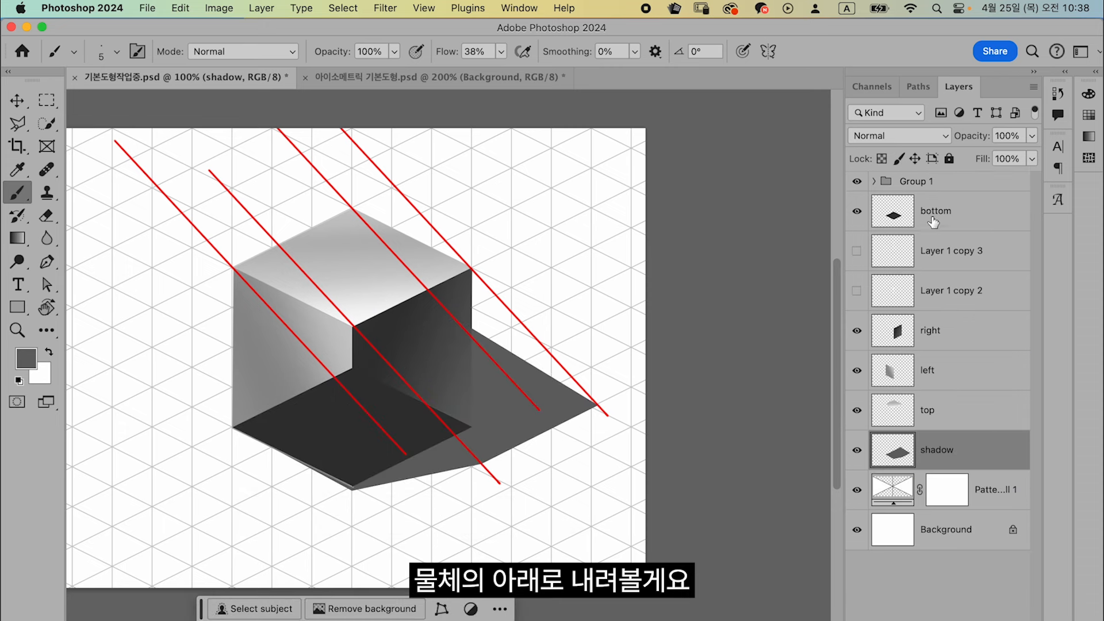
Step: Hide the bottom layer, the red guide line group and the isometric grid pattern layer
{"action": "left_click", "coordinate": [857, 211]}
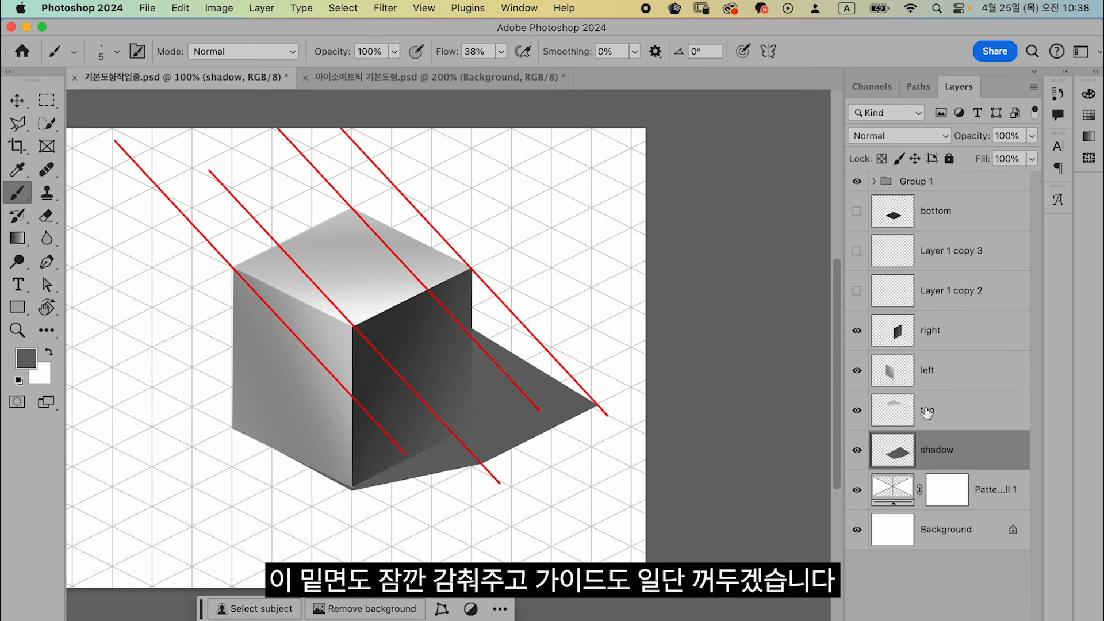
{"action": "left_click", "coordinate": [858, 181]}
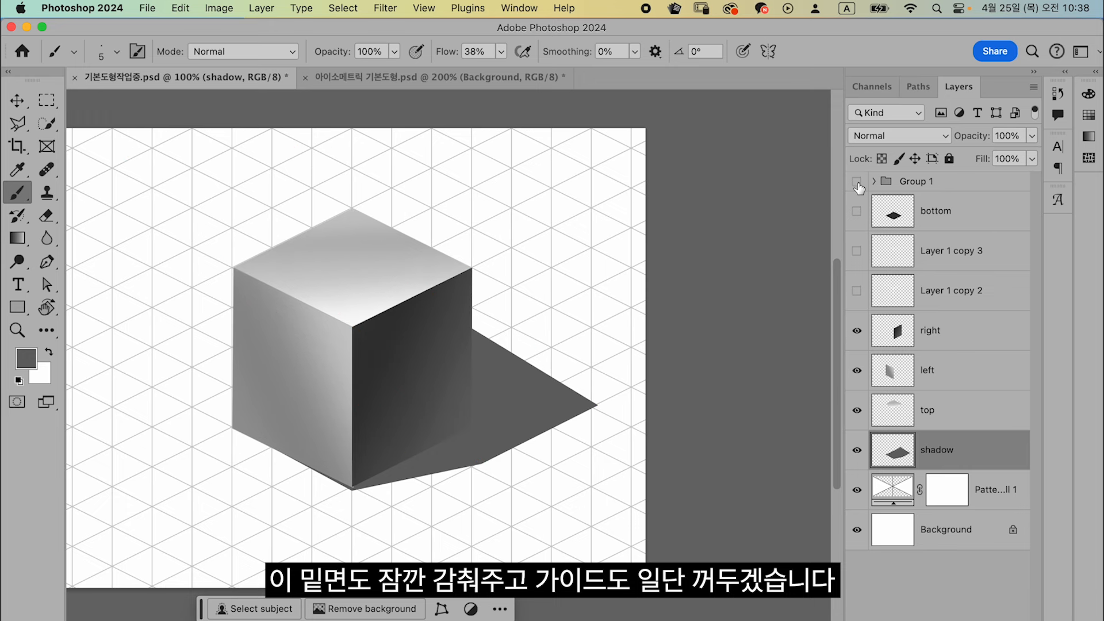
{"action": "left_click", "coordinate": [857, 490]}
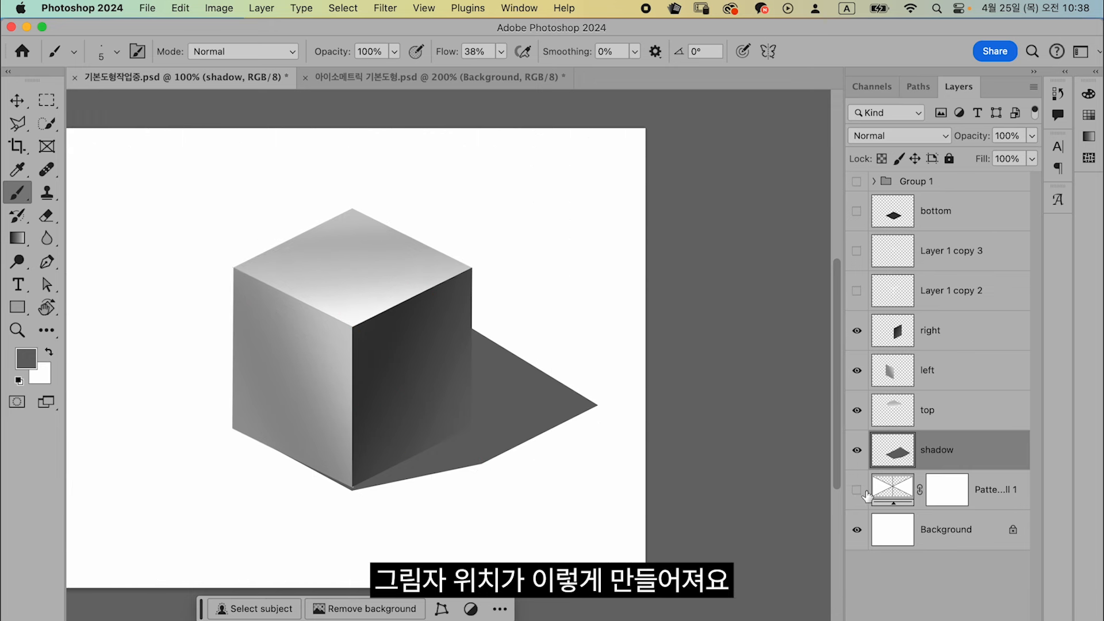
Step: Show Layer 1 copy 2 and Layer 1 copy 3, and start a Path Blur on the shadow layer
{"action": "left_click_drag", "start_coordinate": [857, 295], "coordinate": [857, 252]}
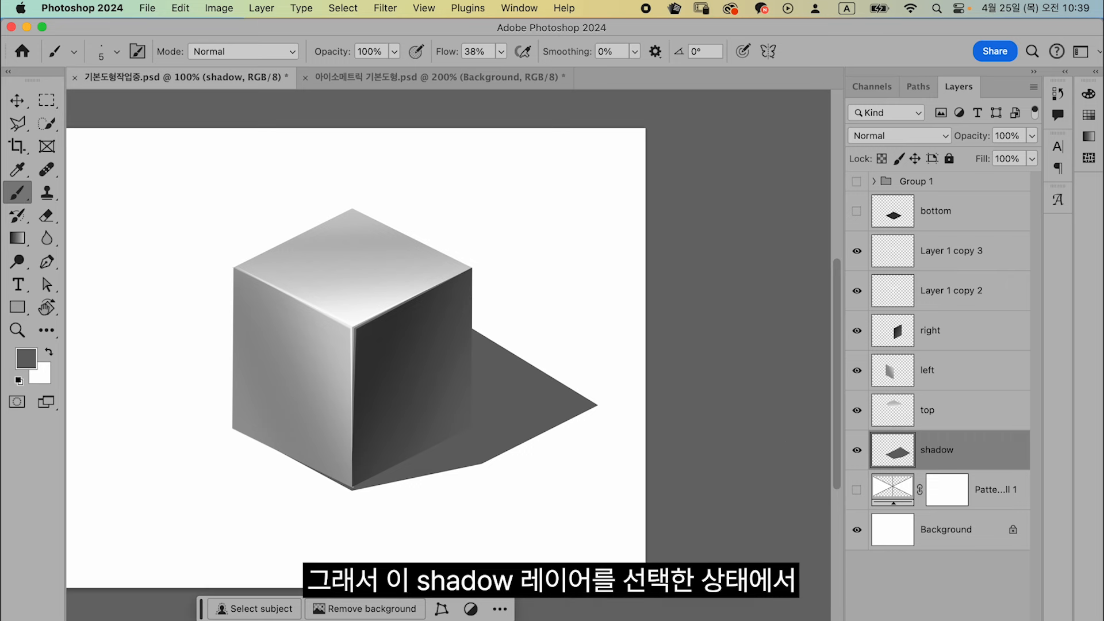
{"action": "left_click", "coordinate": [391, 12]}
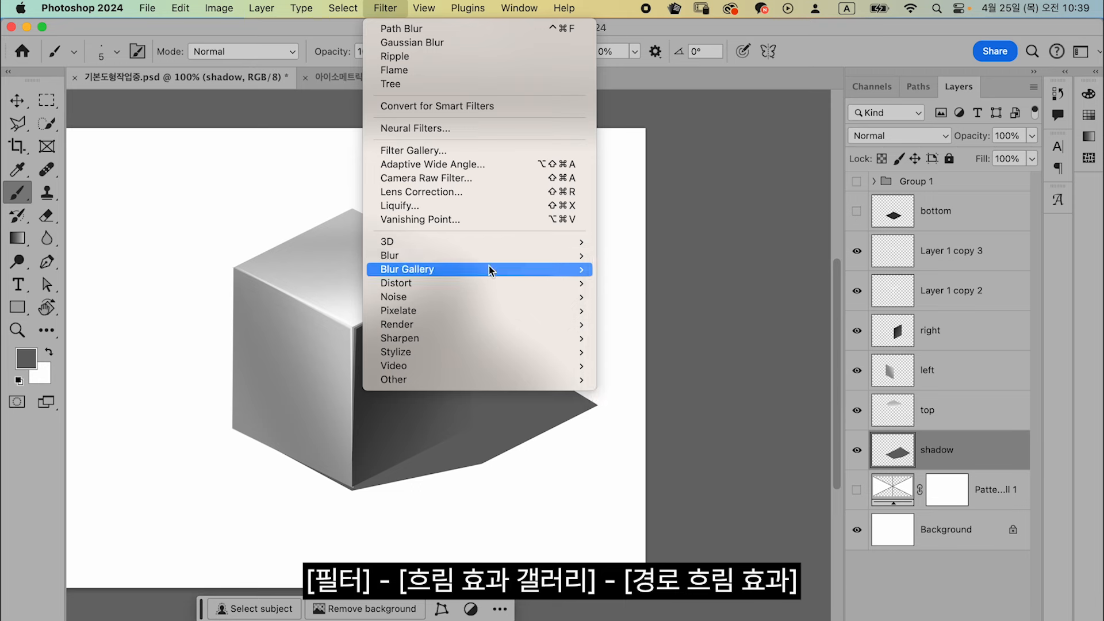
{"action": "mouse_move", "coordinate": [490, 271]}
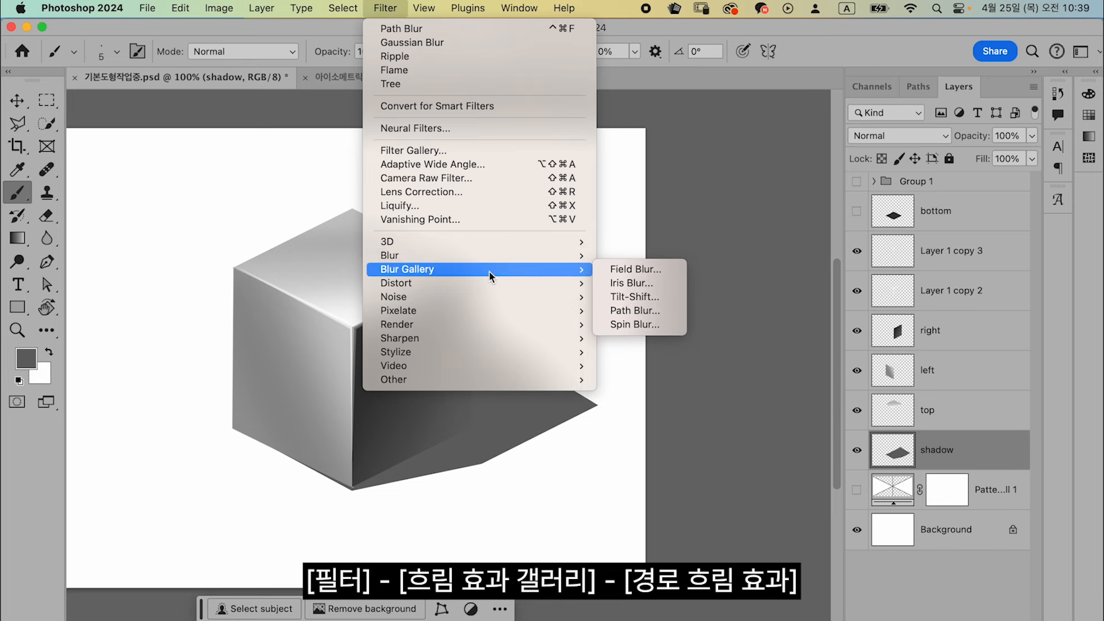
{"action": "left_click", "coordinate": [668, 312]}
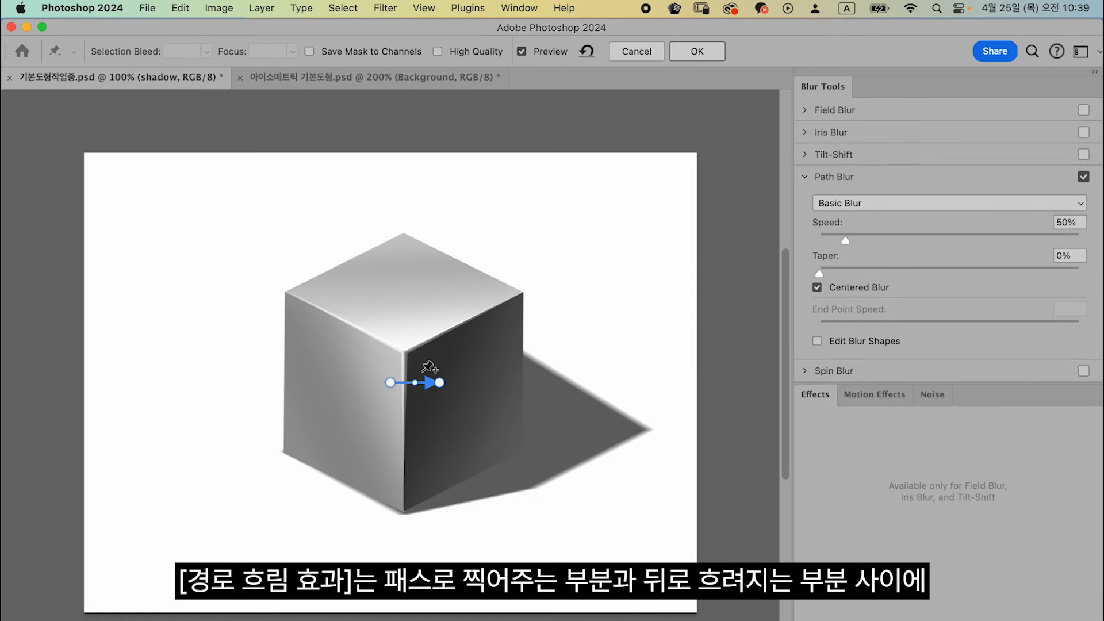
Step: Lay the blur path from the cube's lower front corner out toward the shadow's far tip
{"action": "left_click_drag", "start_coordinate": [392, 387], "coordinate": [407, 506]}
{"action": "left_click_drag", "start_coordinate": [440, 383], "coordinate": [675, 391]}
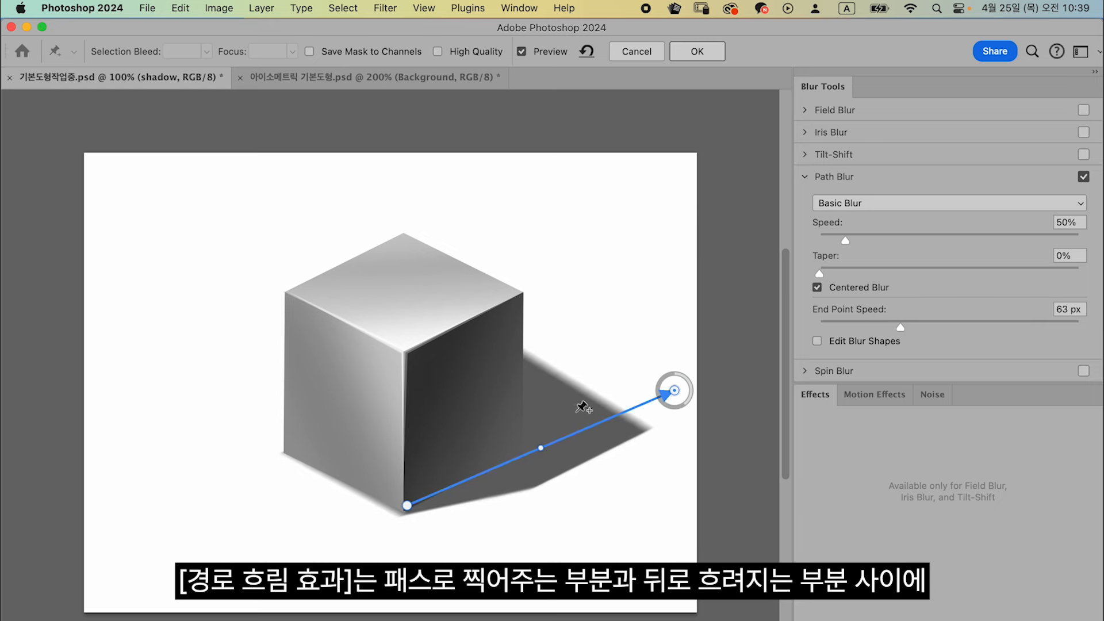
{"action": "left_click_drag", "start_coordinate": [519, 371], "coordinate": [459, 366]}
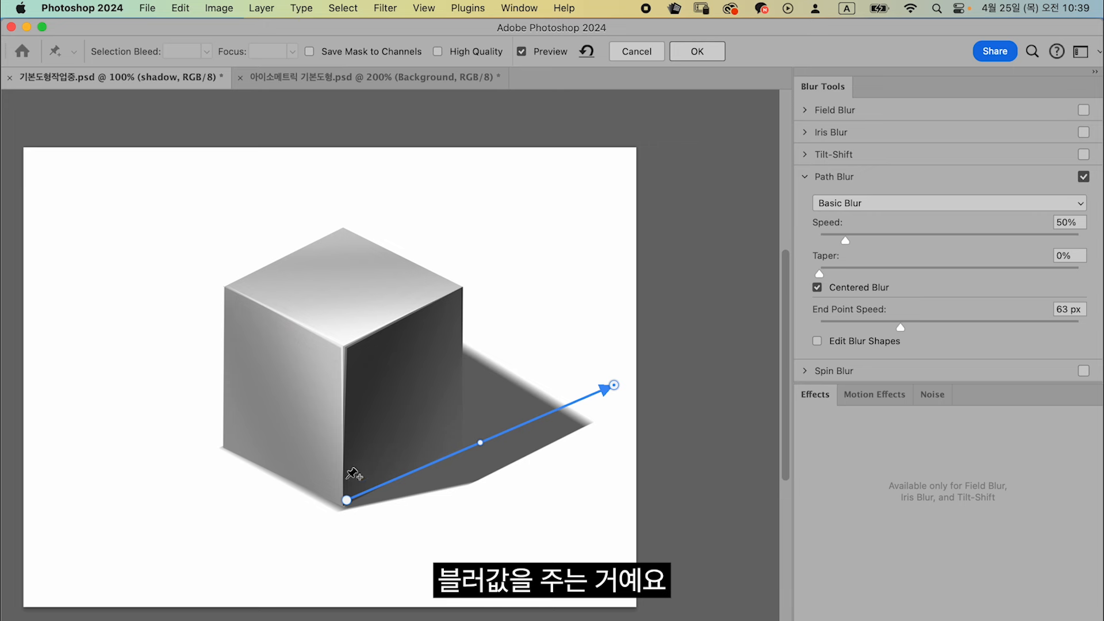
{"action": "left_click_drag", "start_coordinate": [615, 385], "coordinate": [567, 429]}
{"action": "mouse_move", "coordinate": [453, 462]}
{"action": "left_mouse_down"}
{"action": "mouse_move", "coordinate": [477, 459]}
{"action": "mouse_move", "coordinate": [453, 467]}
{"action": "left_mouse_up"}
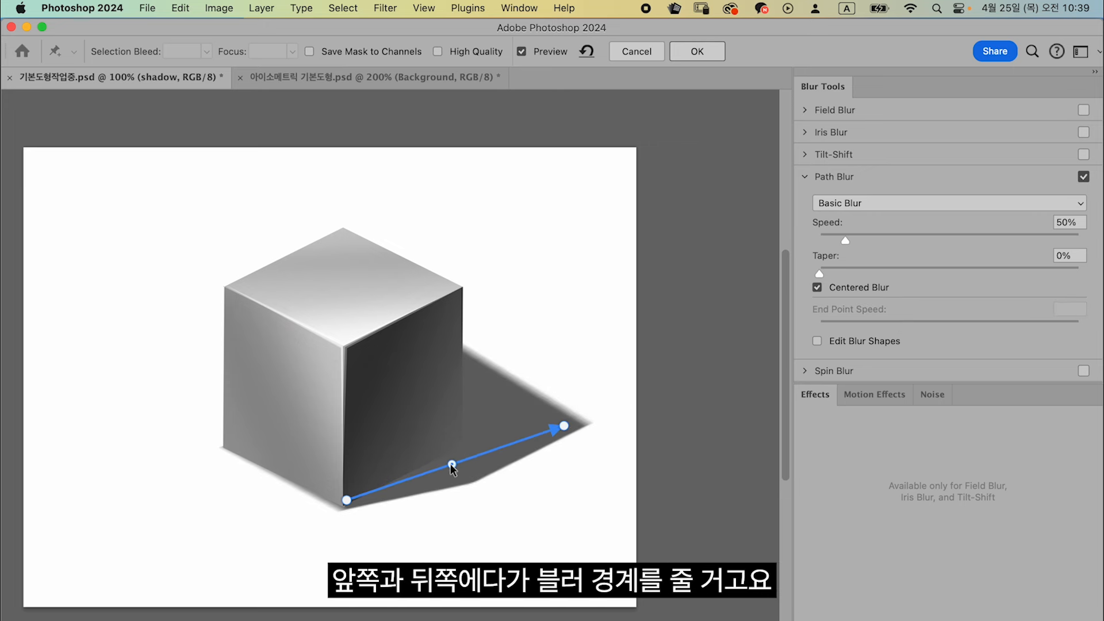
Step: Set the path blur to 109% speed and 4% taper, with an end point speed of 13 px at the path's start
{"action": "left_click_drag", "start_coordinate": [846, 240], "coordinate": [876, 241]}
{"action": "left_click_drag", "start_coordinate": [565, 426], "coordinate": [578, 440]}
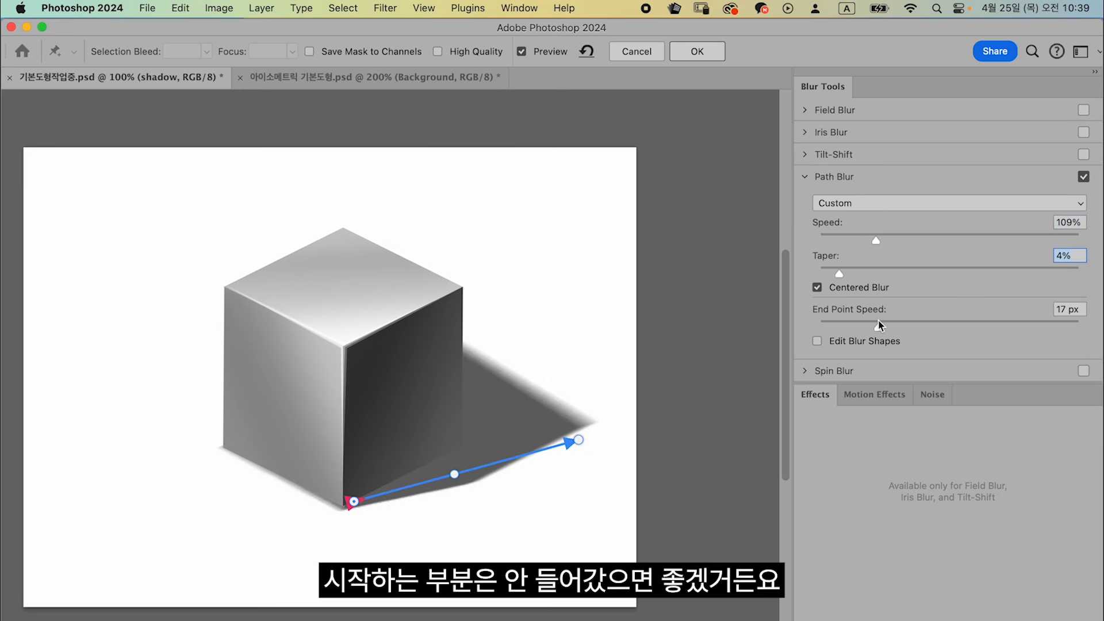
{"action": "mouse_move", "coordinate": [880, 325]}
{"action": "left_mouse_down"}
{"action": "mouse_move", "coordinate": [945, 330]}
{"action": "mouse_move", "coordinate": [866, 328]}
{"action": "left_mouse_up"}
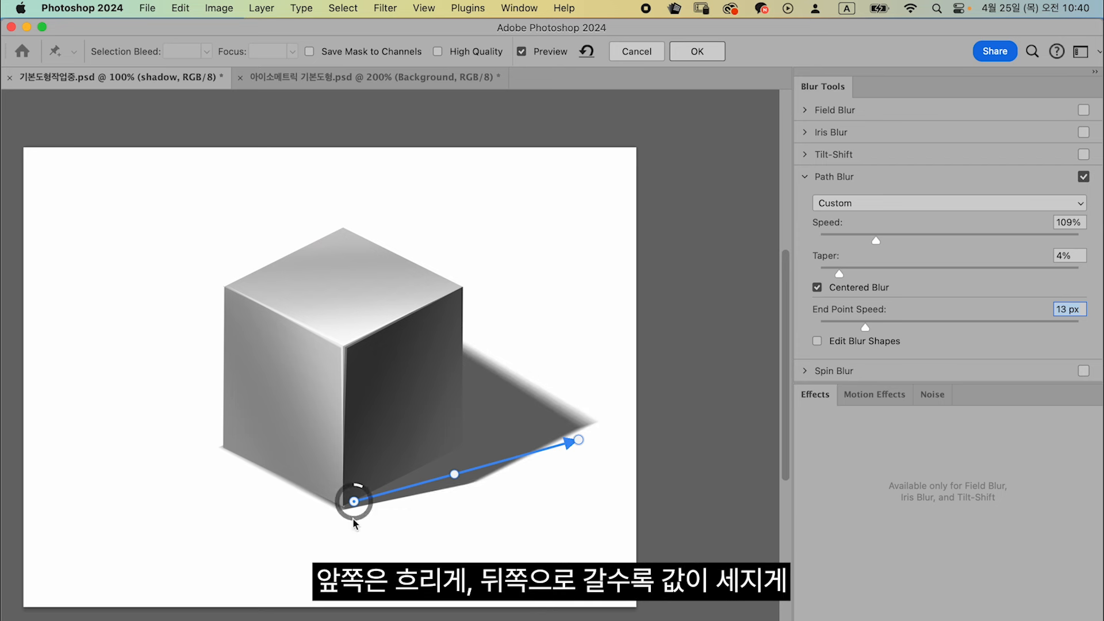
Step: Realign the blur path along the shadow, set 149% speed, 8% taper and 12 px at the path's start, and apply the blur
{"action": "left_click_drag", "start_coordinate": [578, 439], "coordinate": [533, 445]}
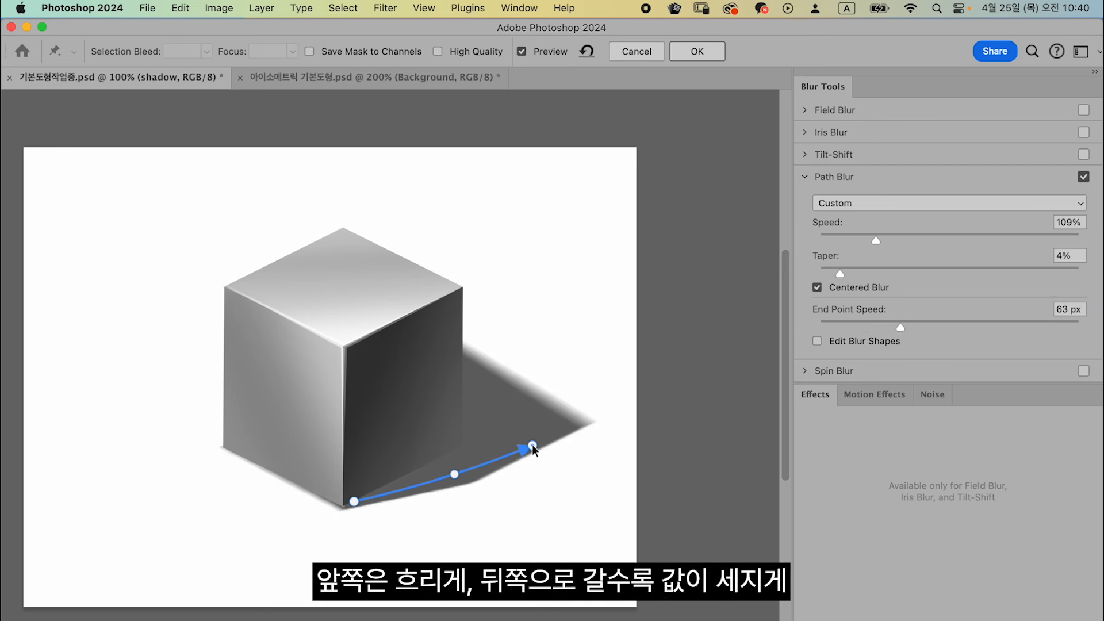
{"action": "left_click_drag", "start_coordinate": [454, 474], "coordinate": [444, 474]}
{"action": "left_click_drag", "start_coordinate": [533, 446], "coordinate": [616, 411]}
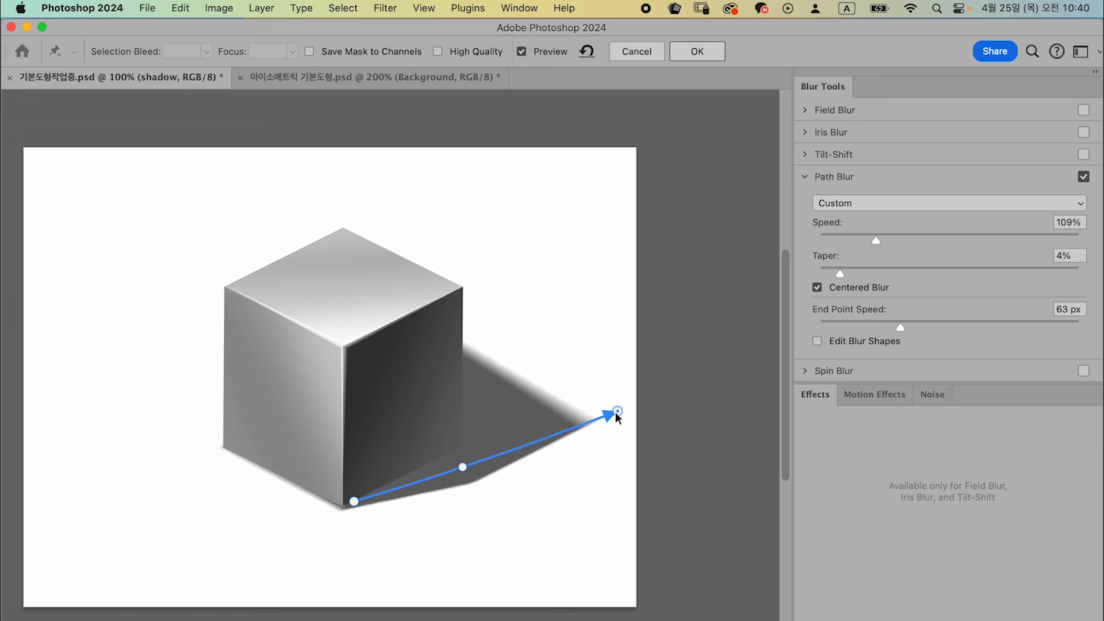
{"action": "left_click_drag", "start_coordinate": [893, 240], "coordinate": [896, 241]}
{"action": "left_click_drag", "start_coordinate": [617, 411], "coordinate": [575, 428]}
{"action": "left_click_drag", "start_coordinate": [463, 467], "coordinate": [482, 461]}
{"action": "left_click_drag", "start_coordinate": [353, 502], "coordinate": [364, 499]}
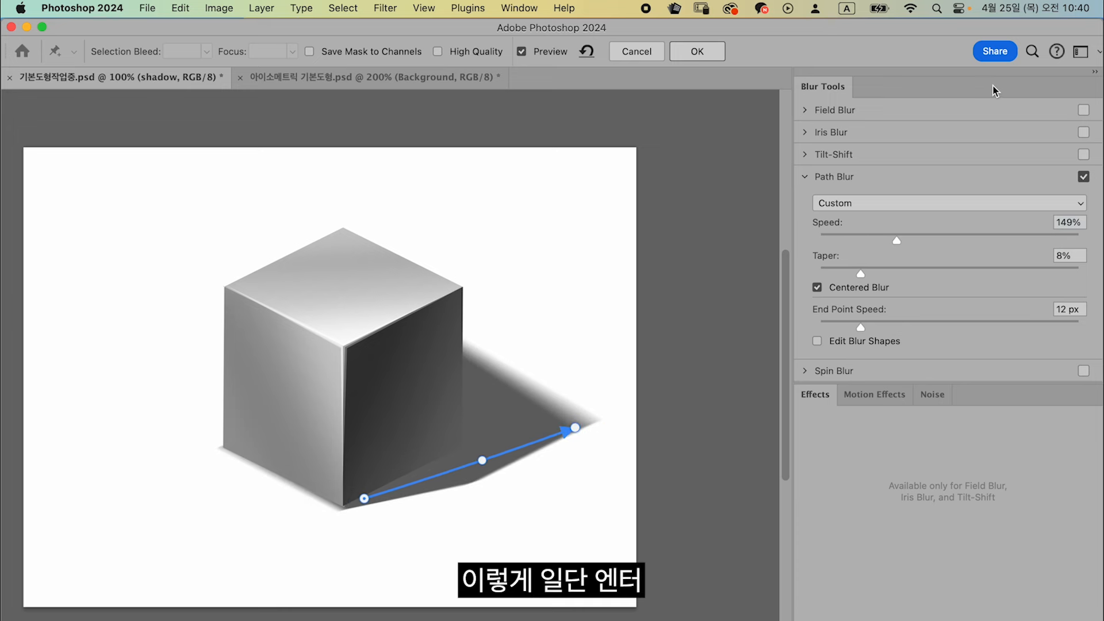
{"action": "key", "text": "Return"}
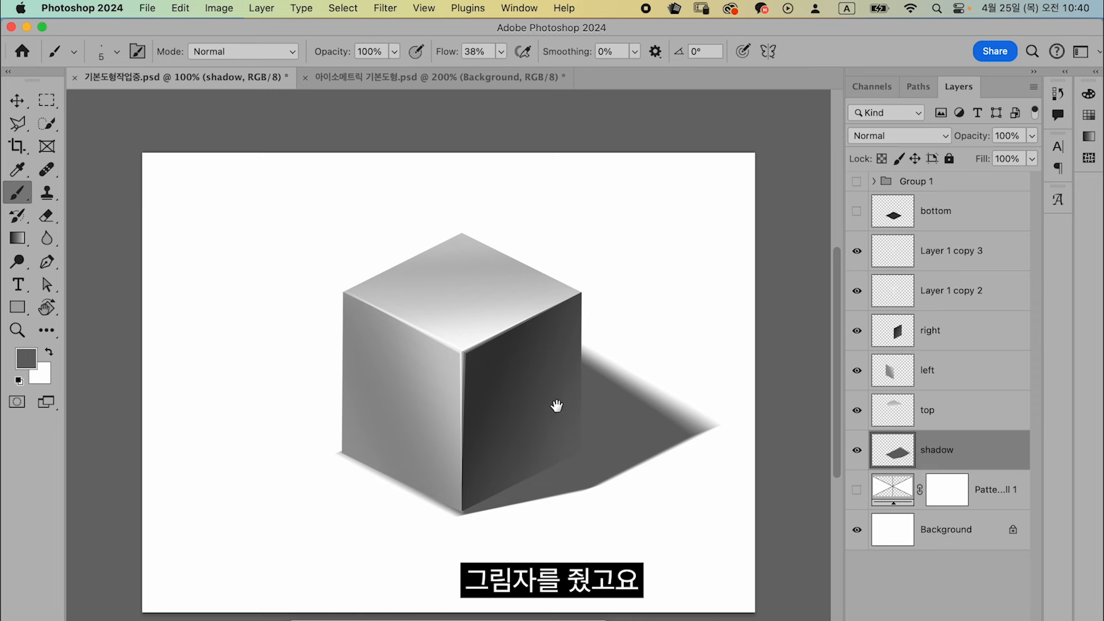
Step: Fade the far end of the shadow with a soft Eraser brush enlarged to 1400 px
{"action": "left_click_drag", "start_coordinate": [557, 406], "coordinate": [465, 355]}
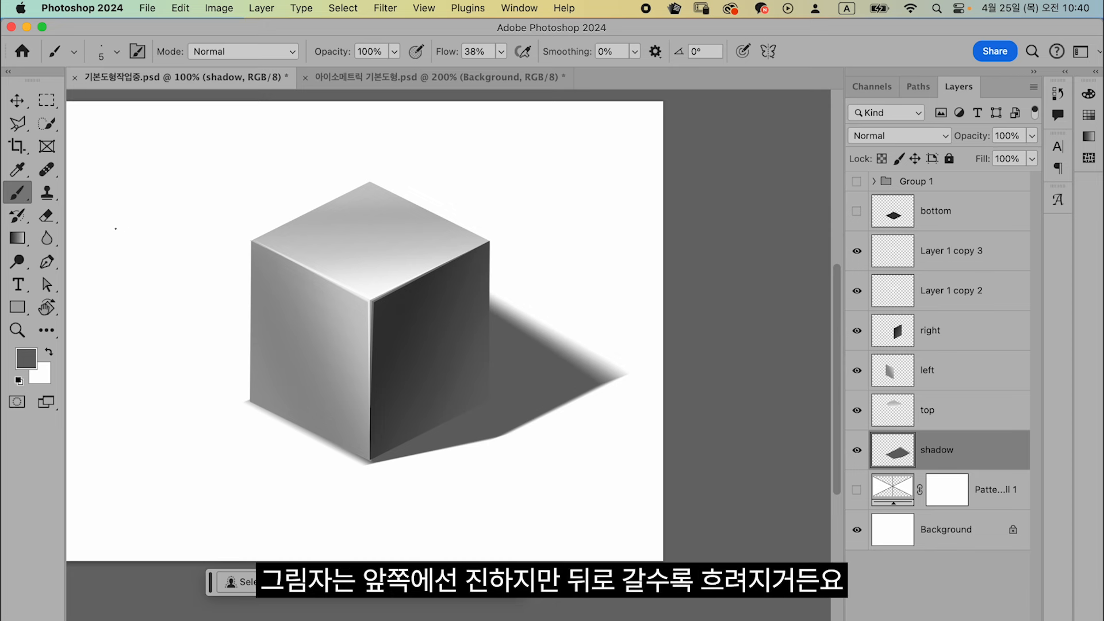
{"action": "left_click", "coordinate": [47, 217]}
{"action": "key", "text": "bracketright"}
{"action": "key", "text": "bracketright"}
{"action": "key", "text": "bracketright"}
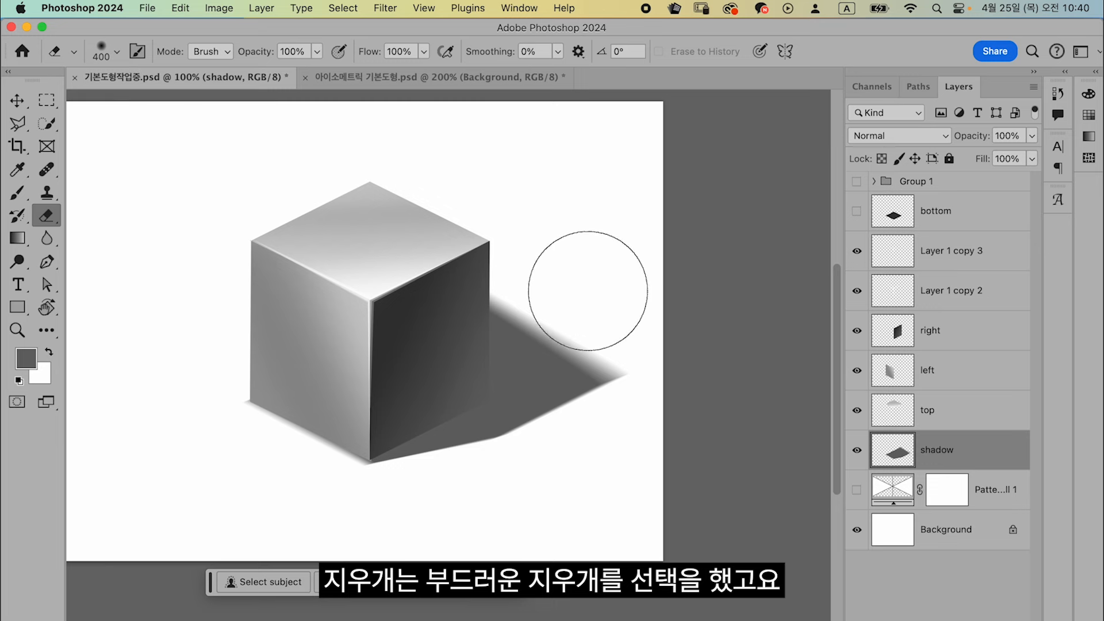
{"action": "key", "text": "bracketright"}
{"action": "key", "text": "bracketright"}
{"action": "key", "text": "bracketright"}
{"action": "key", "text": "bracketright"}
{"action": "key", "text": "bracketright"}
{"action": "key", "text": "bracketright"}
{"action": "key", "text": "bracketright"}
{"action": "key", "text": "bracketright"}
{"action": "key", "text": "bracketright"}
{"action": "key", "text": "bracketright"}
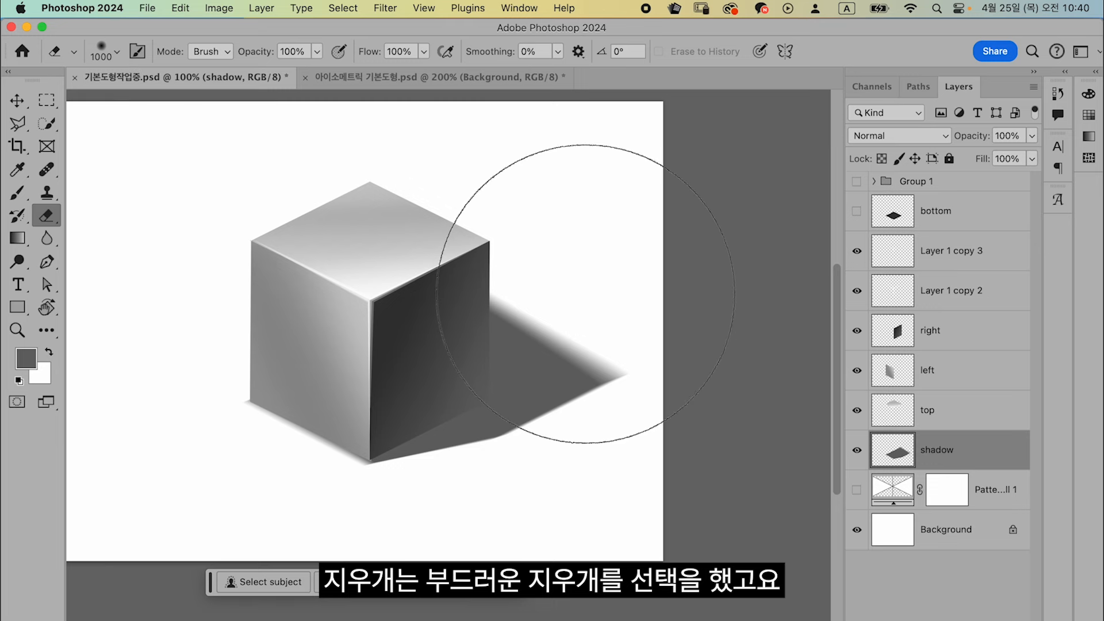
{"action": "key", "text": "super+minus"}
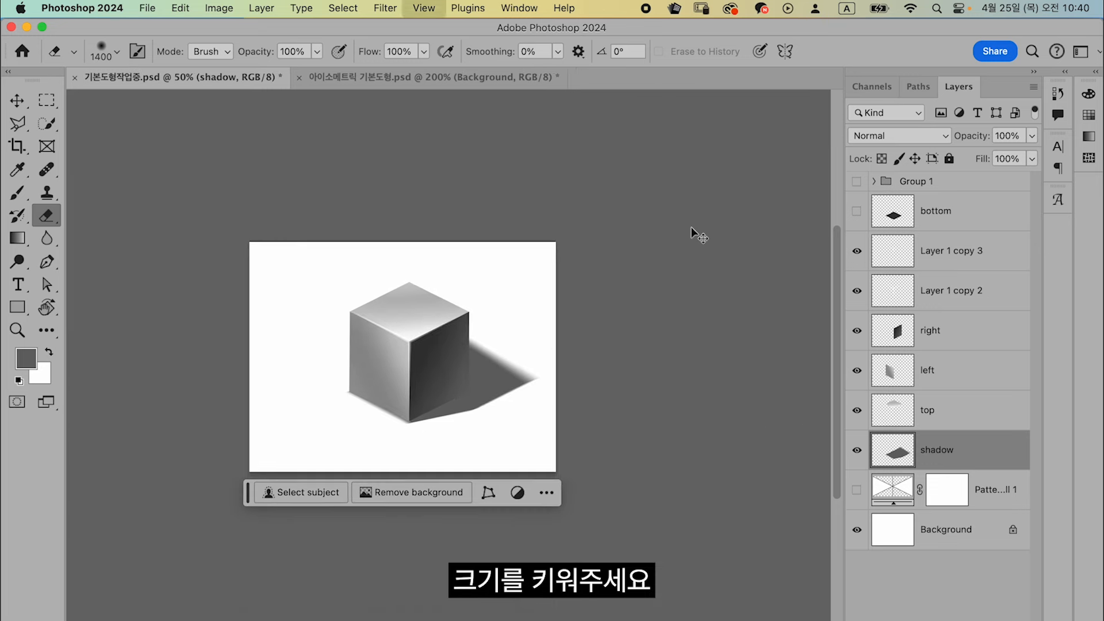
{"action": "left_click", "coordinate": [572, 329]}
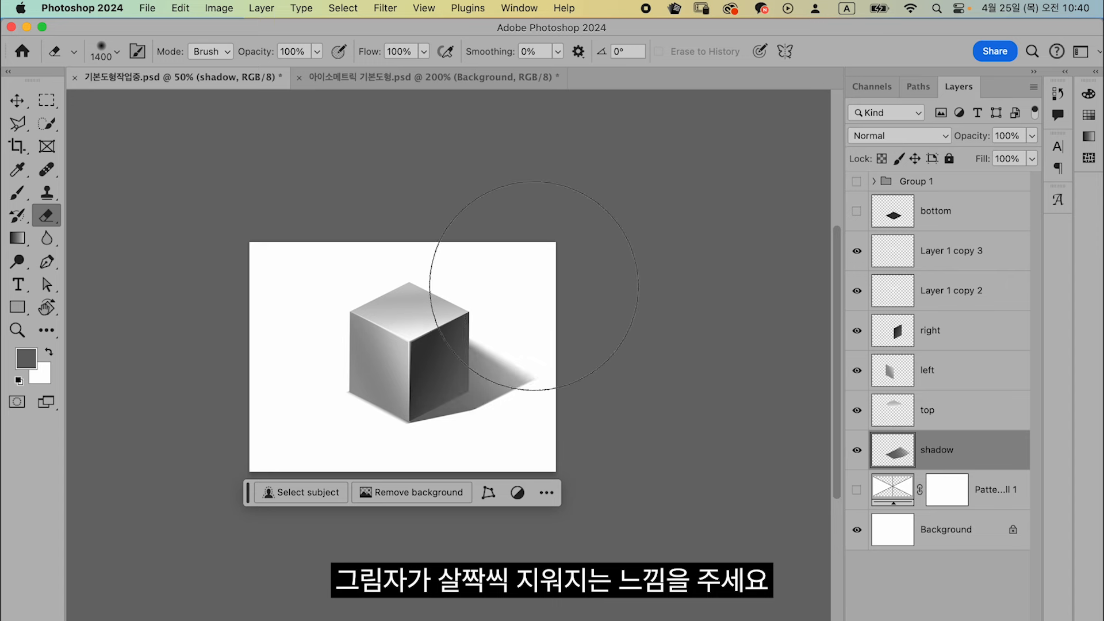
{"action": "left_click", "coordinate": [504, 261]}
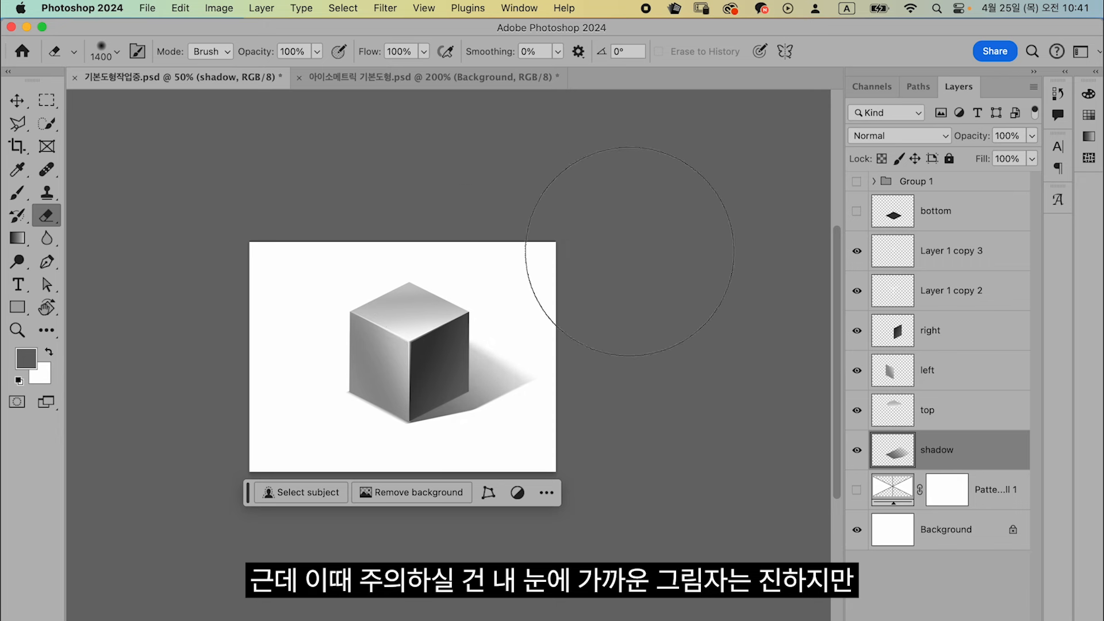
Step: Undo the last eraser strokes on the shadow
{"action": "key", "text": "super+z"}
{"action": "key", "text": "super+z"}
{"action": "key", "text": "super+z"}
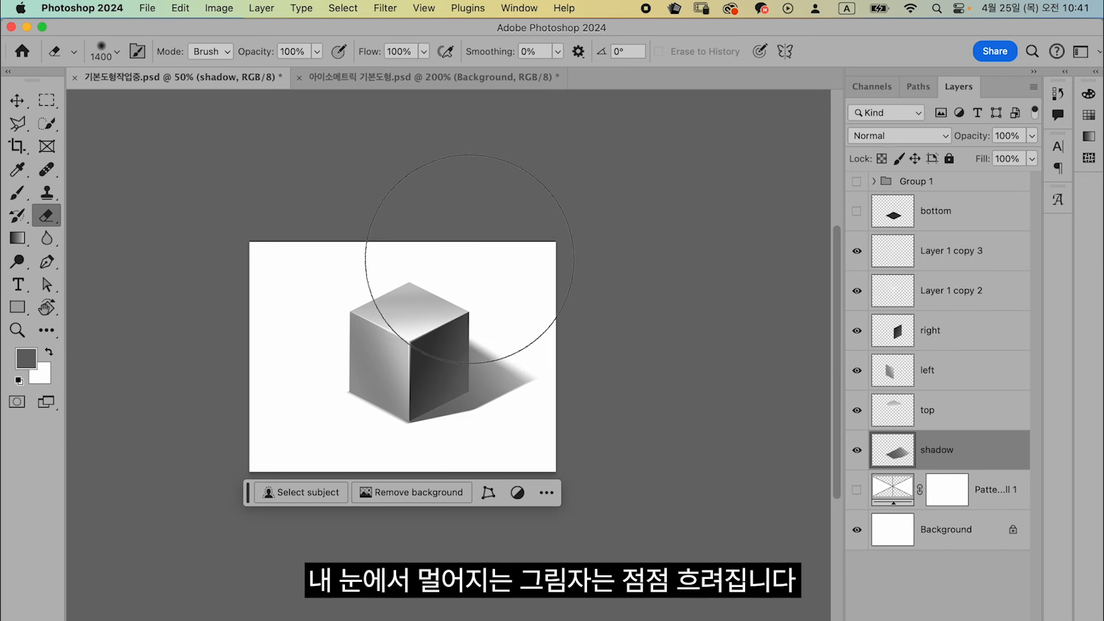
Step: Darken the shadow layer with Hue/Saturation, setting Lightness to -30
{"action": "key", "text": "super+1"}
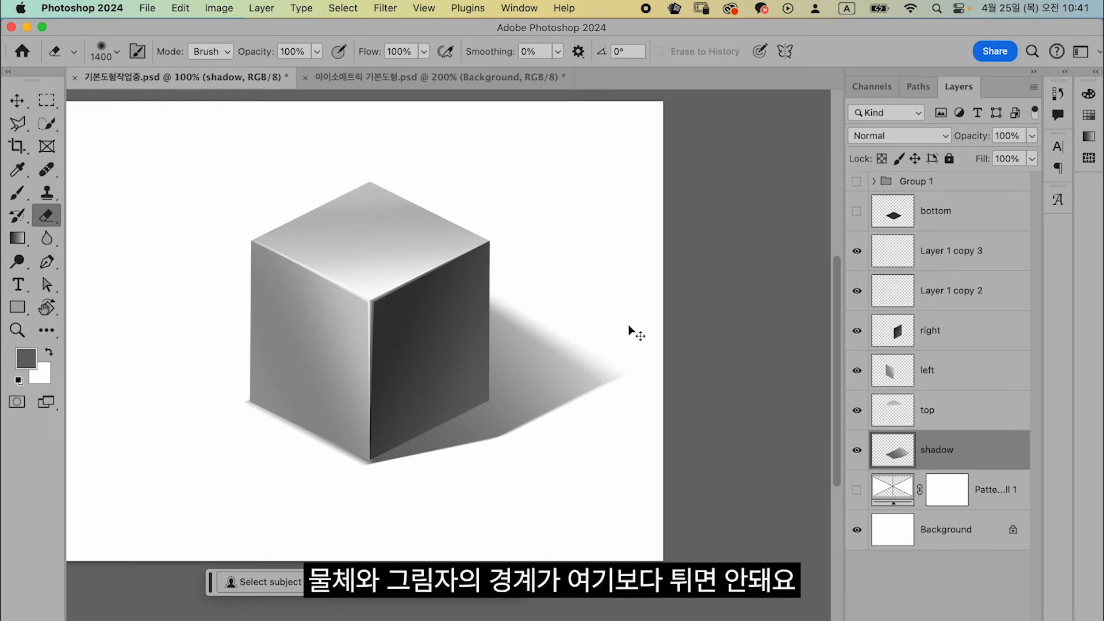
{"action": "left_click", "coordinate": [942, 345]}
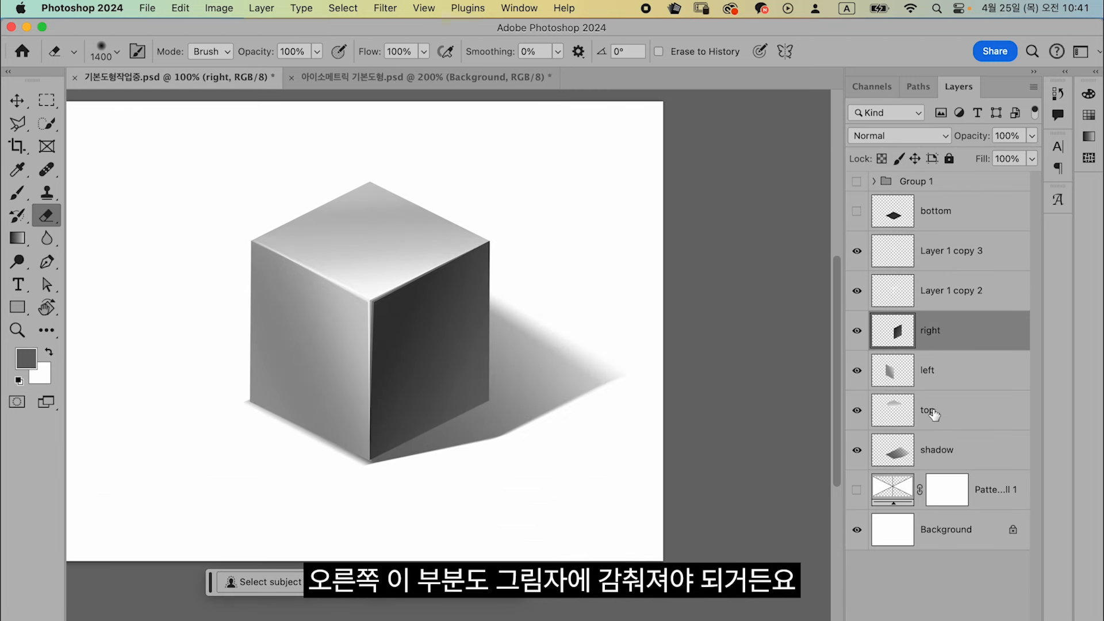
{"action": "left_click", "coordinate": [934, 451]}
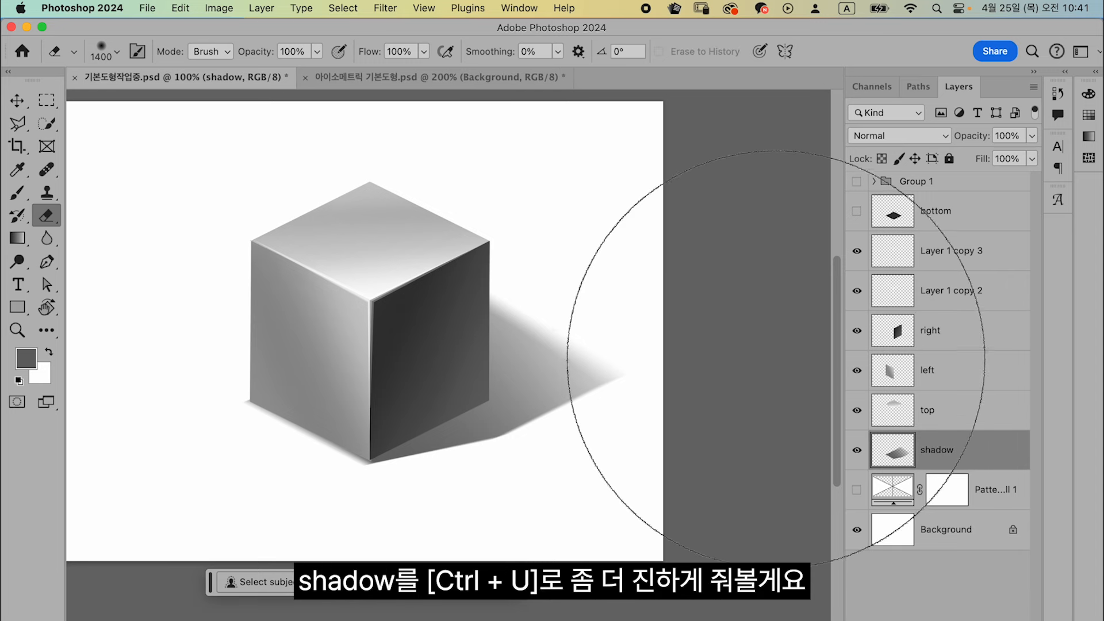
{"action": "key", "text": "super+u"}
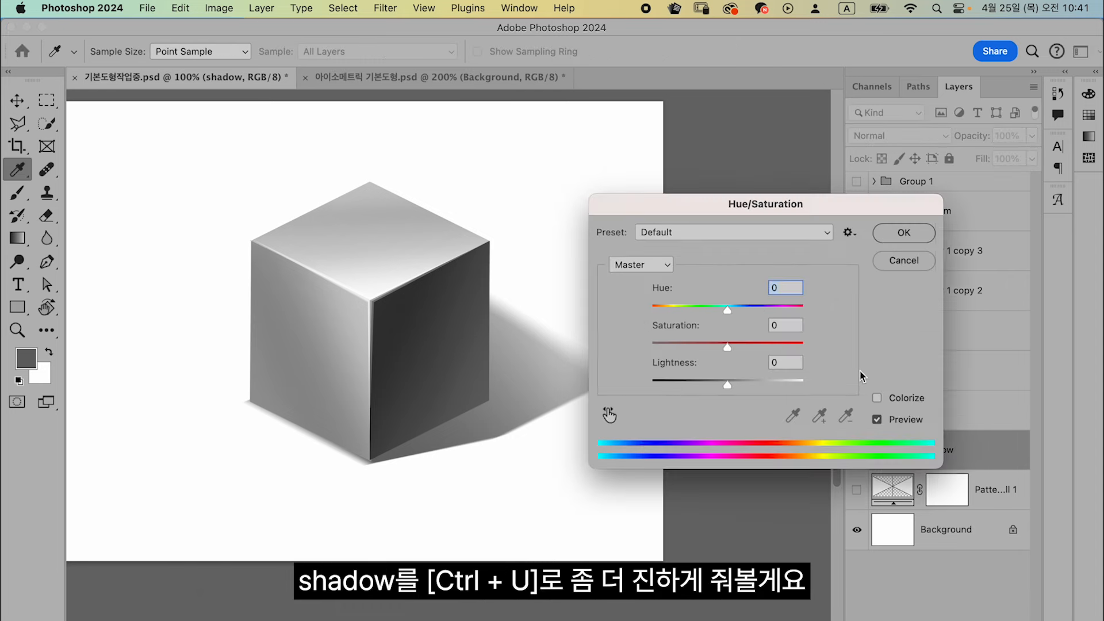
{"action": "left_click_drag", "start_coordinate": [729, 387], "coordinate": [705, 386]}
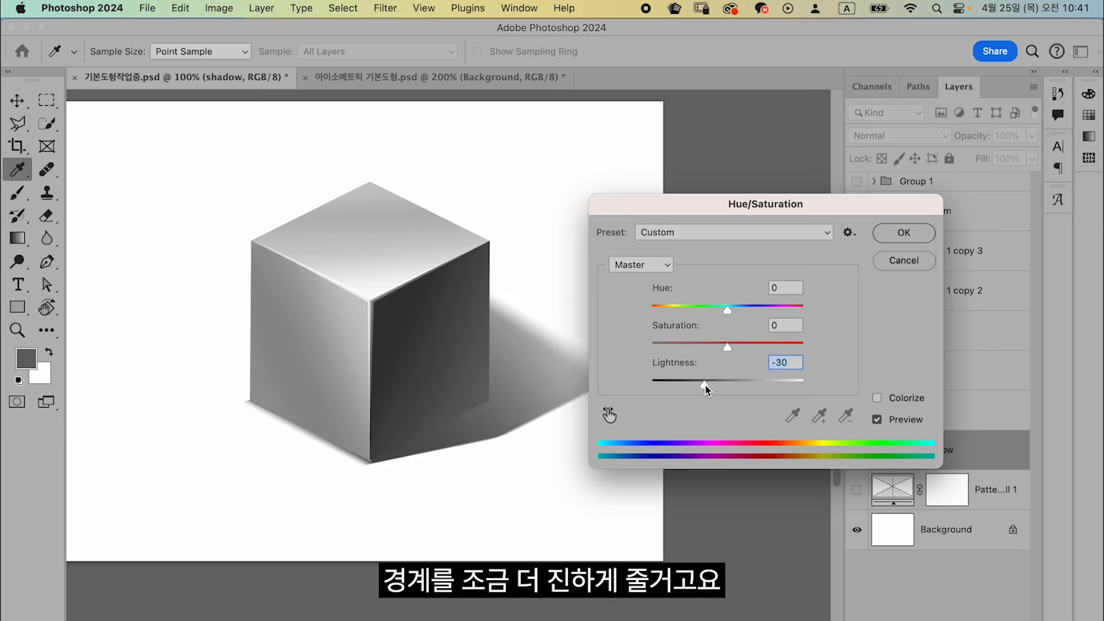
{"action": "left_click", "coordinate": [899, 235]}
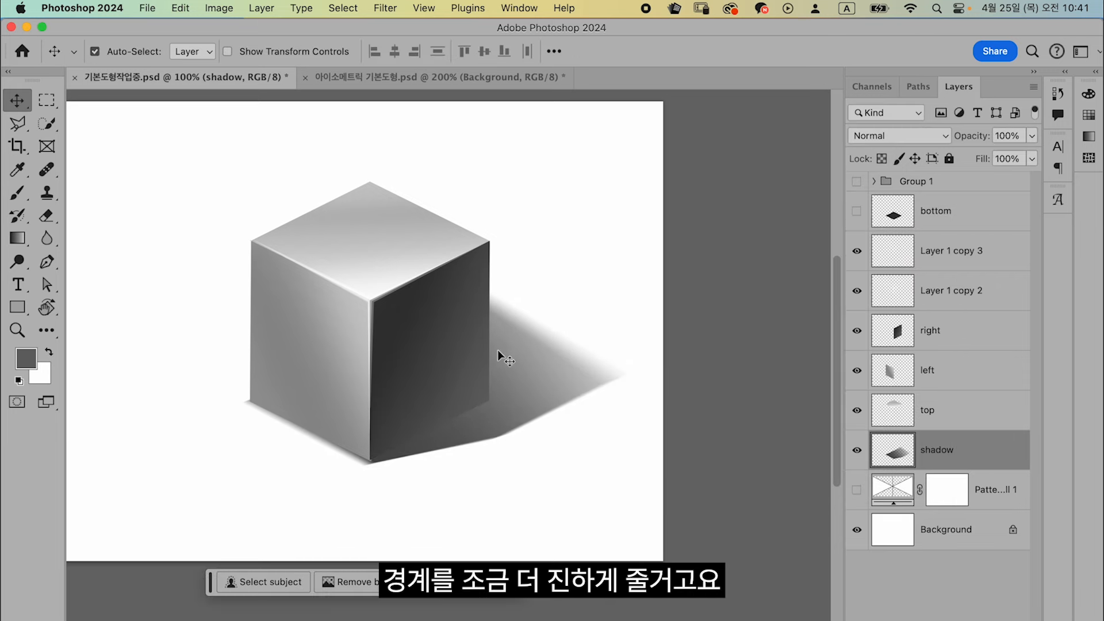
Step: Soften the rear and lower edges of the cube's right face with the Blur tool on the right layer
{"action": "key", "text": "super"}
{"action": "left_click", "coordinate": [957, 333]}
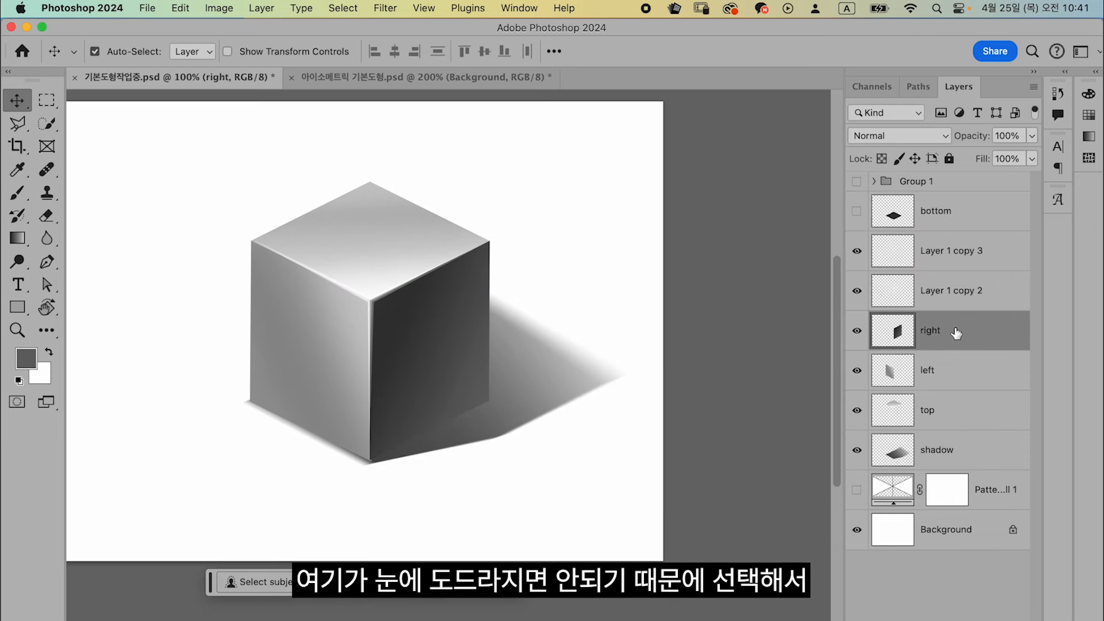
{"action": "left_click", "coordinate": [45, 237]}
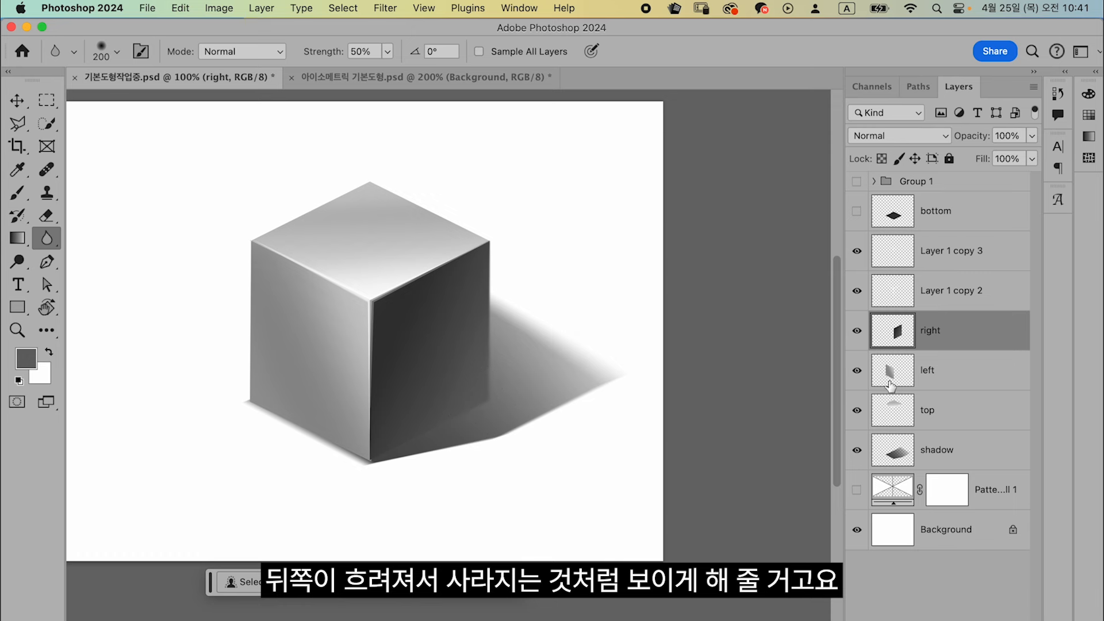
Step: Erase the pointed shadow tip and trim the shadow fringe below the left face on the shadow layer, using a small soft Eraser
{"action": "key", "text": "super+plus"}
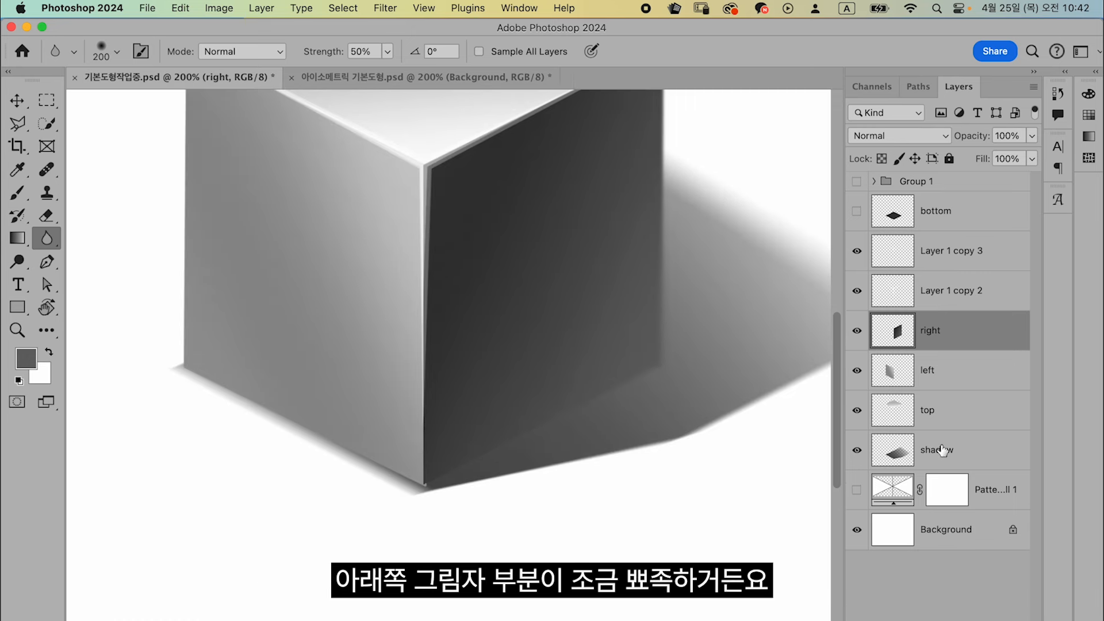
{"action": "left_click", "coordinate": [942, 449]}
{"action": "mouse_move", "coordinate": [310, 362]}
{"action": "left_mouse_down"}
{"action": "mouse_move", "coordinate": [346, 357]}
{"action": "mouse_move", "coordinate": [327, 363]}
{"action": "left_mouse_up"}
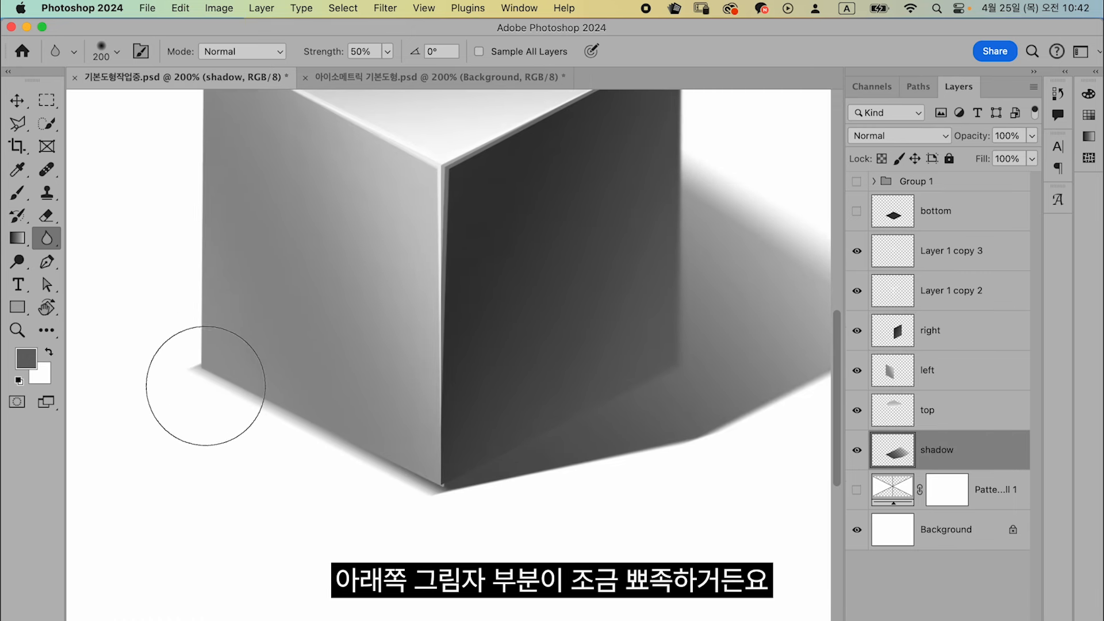
{"action": "left_click", "coordinate": [46, 217]}
{"action": "key", "text": "bracketleft"}
{"action": "key", "text": "bracketleft"}
{"action": "key", "text": "bracketleft"}
{"action": "key", "text": "bracketleft"}
{"action": "key", "text": "bracketleft"}
{"action": "key", "text": "bracketleft"}
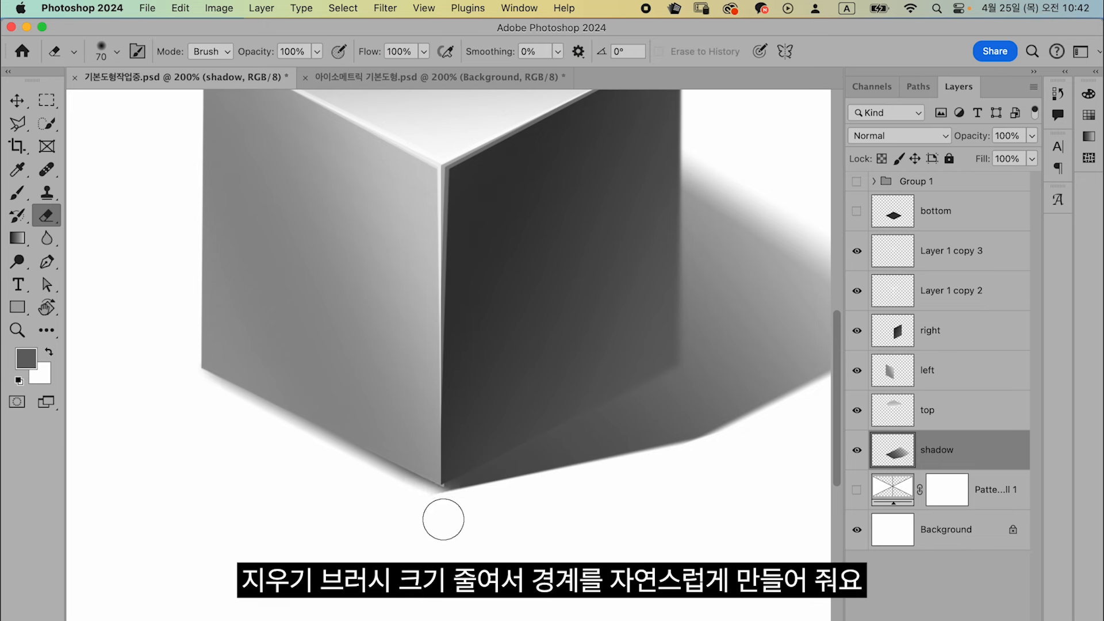
{"action": "left_click_drag", "start_coordinate": [511, 408], "coordinate": [444, 427]}
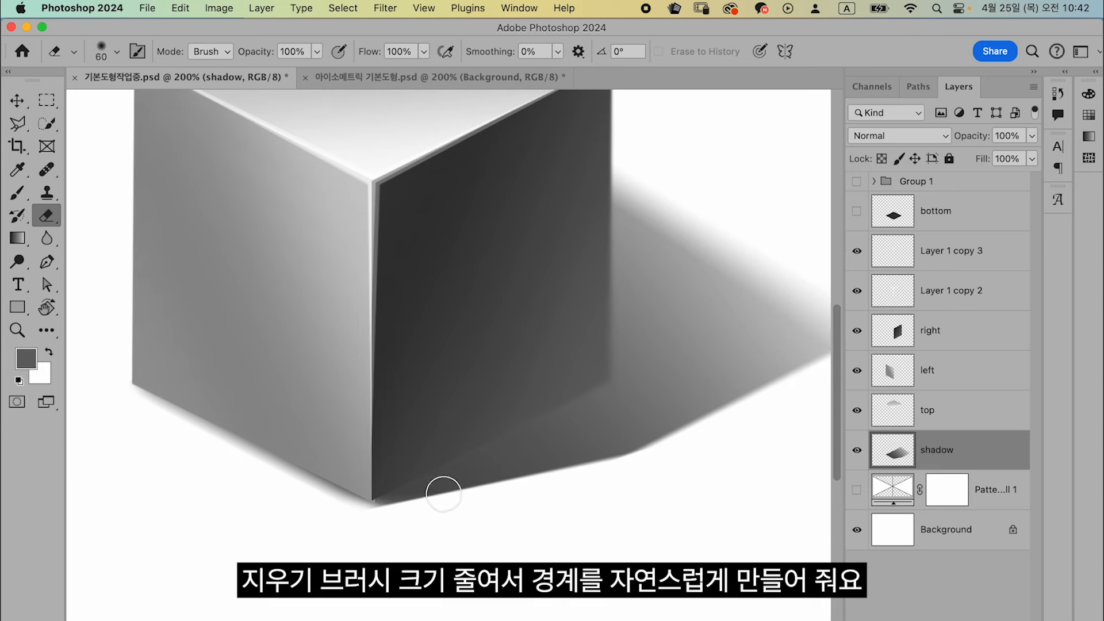
Step: Soften the shadow's outer edges with the Blur tool at 200 px and 50% strength
{"action": "left_click", "coordinate": [50, 239]}
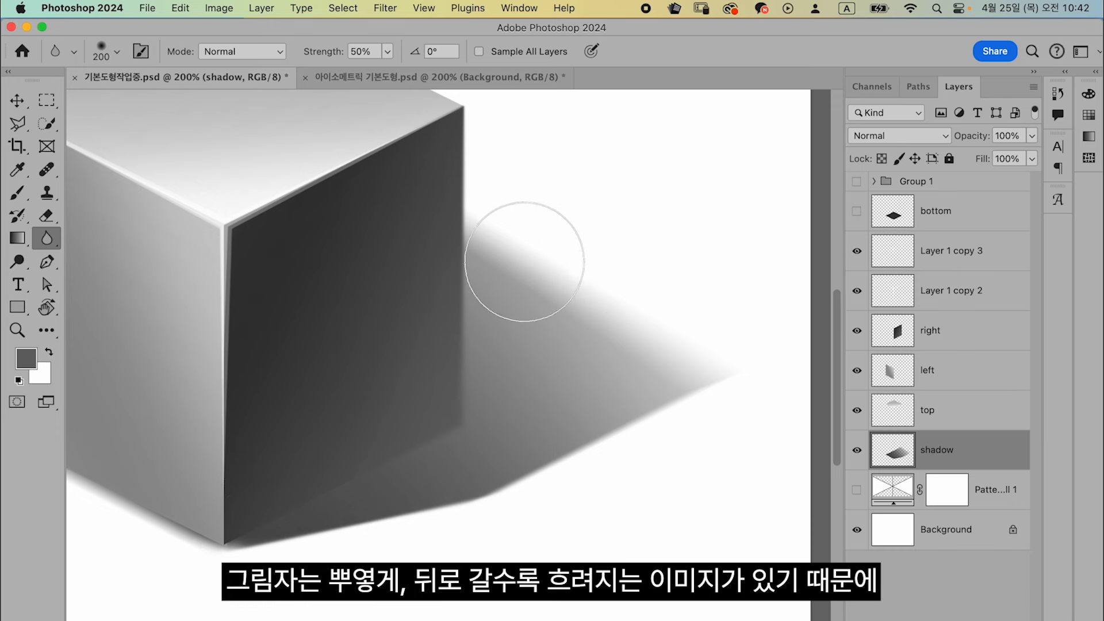
{"action": "key", "text": "super+minus"}
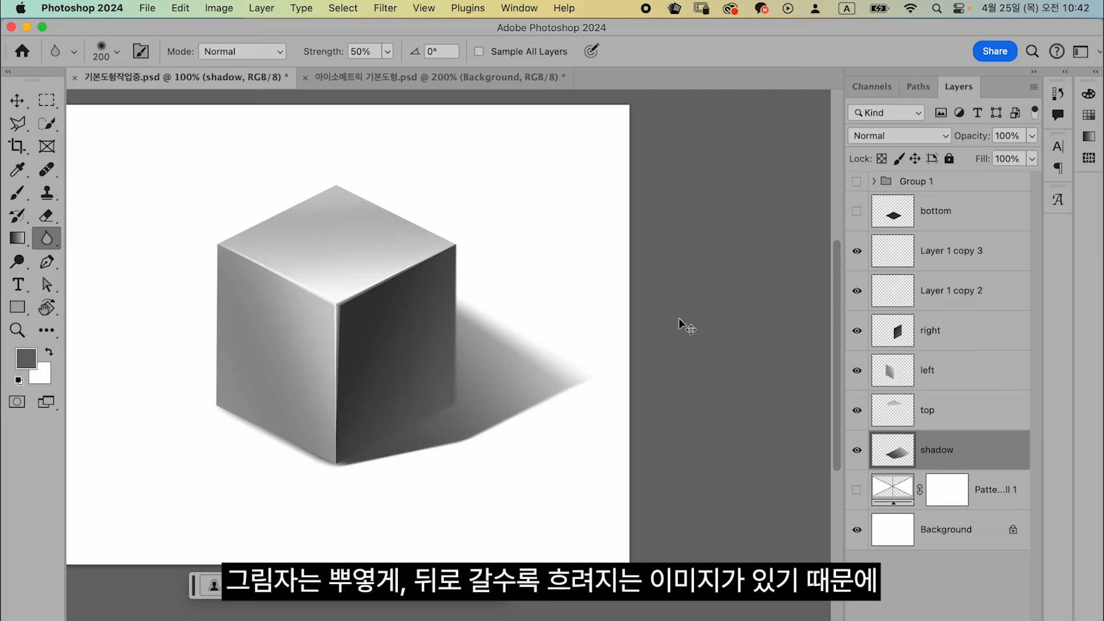
Step: Fade the upper back edge of the cast shadow on the shadow layer with a large soft Eraser at 1100 px
{"action": "key", "text": "e"}
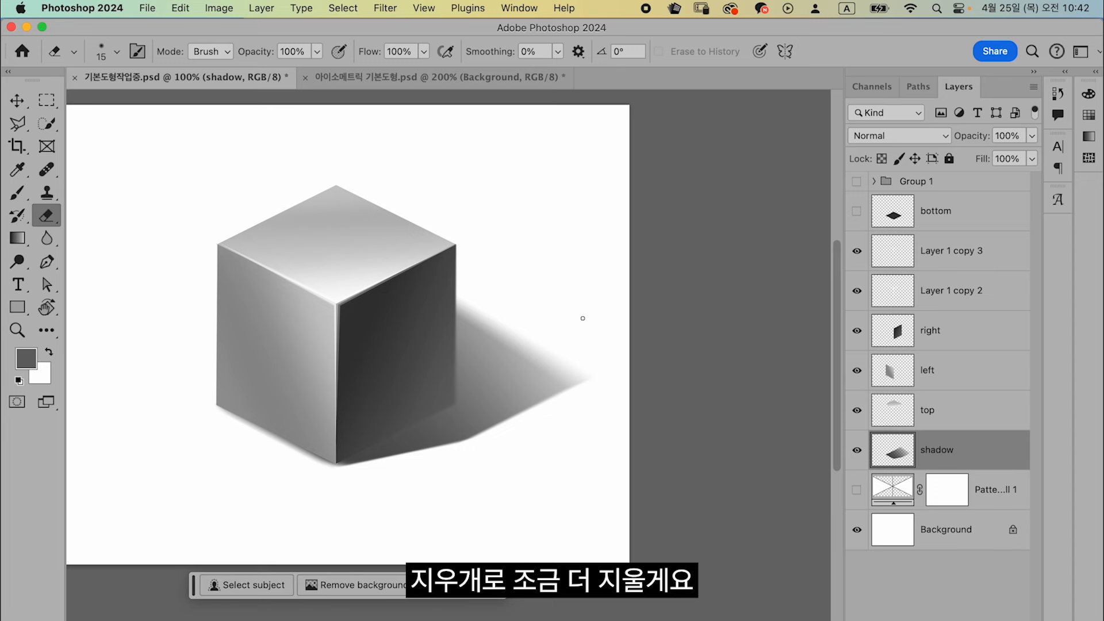
{"action": "key", "text": "bracketright"}
{"action": "key", "text": "bracketright"}
{"action": "key", "text": "bracketright"}
{"action": "key", "text": "bracketright"}
{"action": "key", "text": "bracketright"}
{"action": "key", "text": "bracketright"}
{"action": "key", "text": "bracketright"}
{"action": "key", "text": "bracketright"}
{"action": "key", "text": "bracketright"}
{"action": "key", "text": "bracketright"}
{"action": "key", "text": "bracketright"}
{"action": "key", "text": "bracketright"}
{"action": "key", "text": "bracketright"}
{"action": "key", "text": "bracketright"}
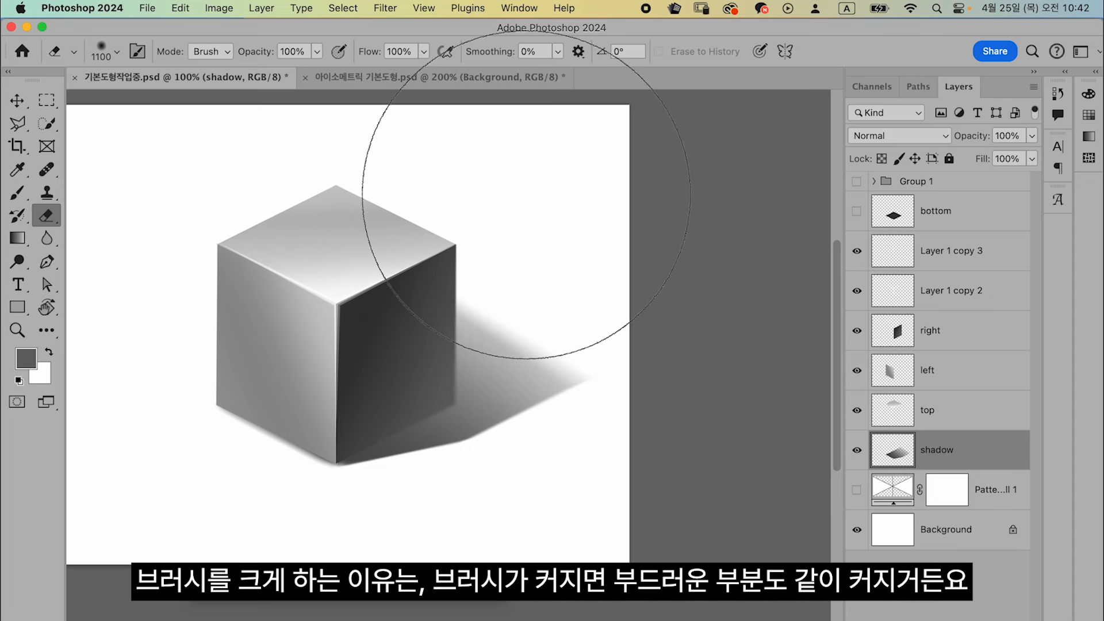
{"action": "key", "text": "super+bracketleft"}
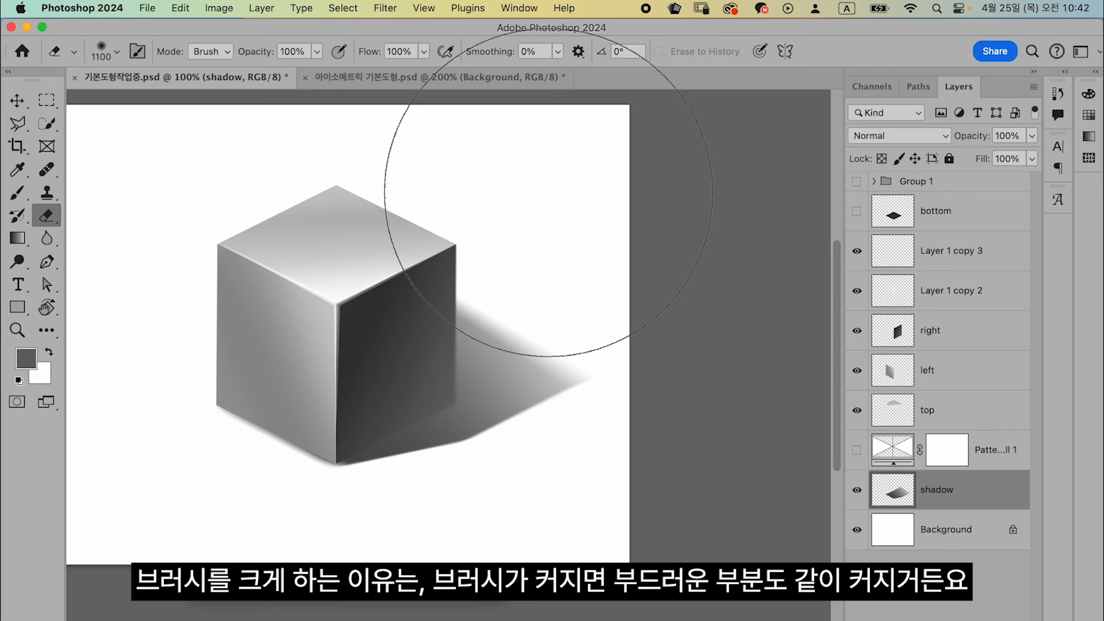
{"action": "key", "text": "super+z"}
{"action": "key", "text": "alt+bracketleft"}
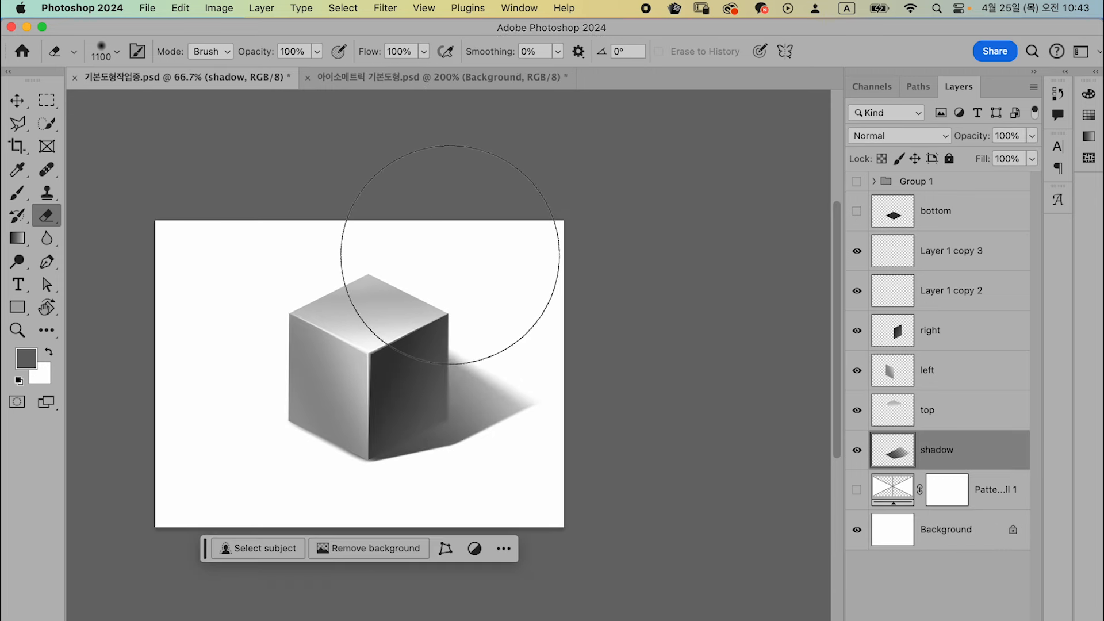
{"action": "mouse_move", "coordinate": [449, 256]}
{"action": "left_mouse_down"}
{"action": "mouse_move", "coordinate": [483, 266]}
{"action": "mouse_move", "coordinate": [508, 254]}
{"action": "left_mouse_up"}
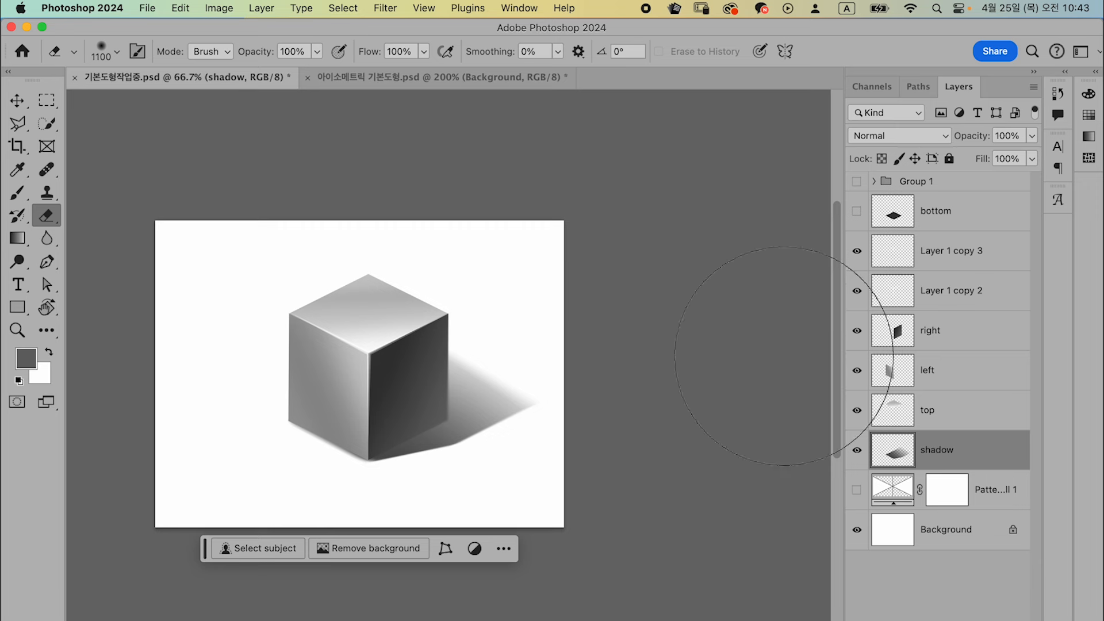
Step: Show the bottom layer and move it directly above the shadow layer in the layer stack
{"action": "key", "text": "super+minus"}
{"action": "key", "text": "super+equal"}
{"action": "key", "text": "super+equal"}
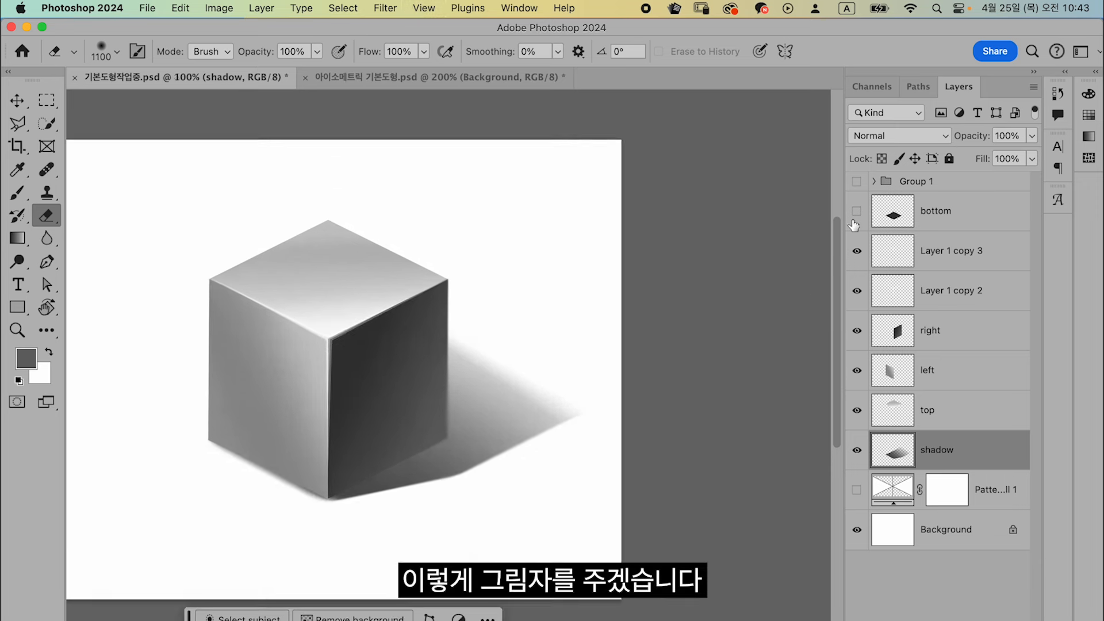
{"action": "key", "text": "super+equal"}
{"action": "left_click_drag", "start_coordinate": [398, 465], "coordinate": [495, 422]}
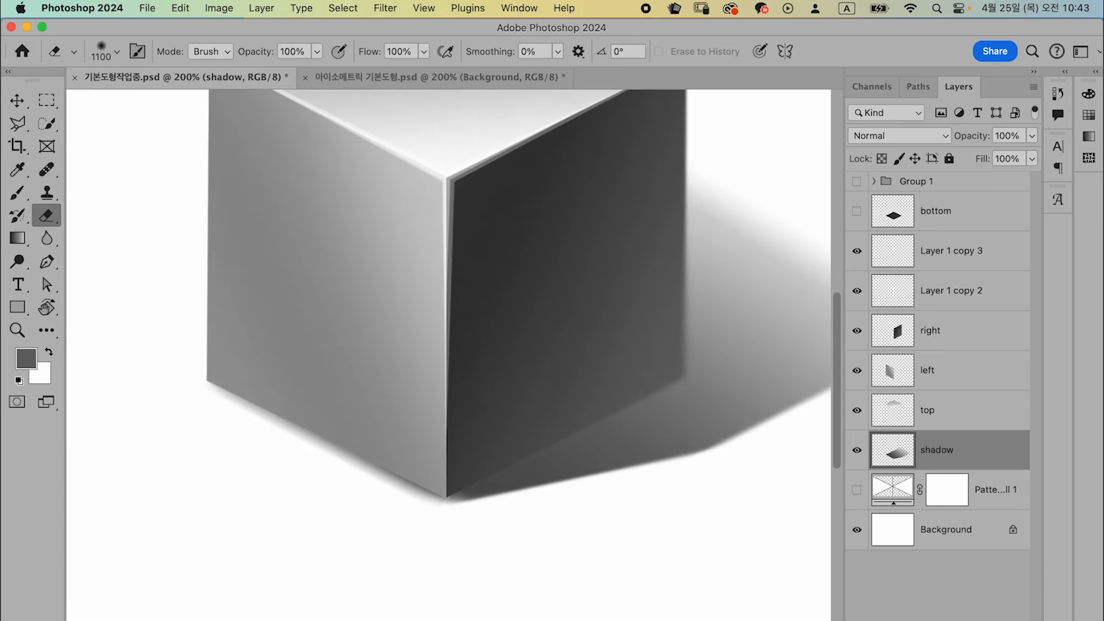
{"action": "left_click", "coordinate": [936, 218]}
{"action": "left_click", "coordinate": [858, 211]}
{"action": "left_click_drag", "start_coordinate": [939, 221], "coordinate": [936, 431]}
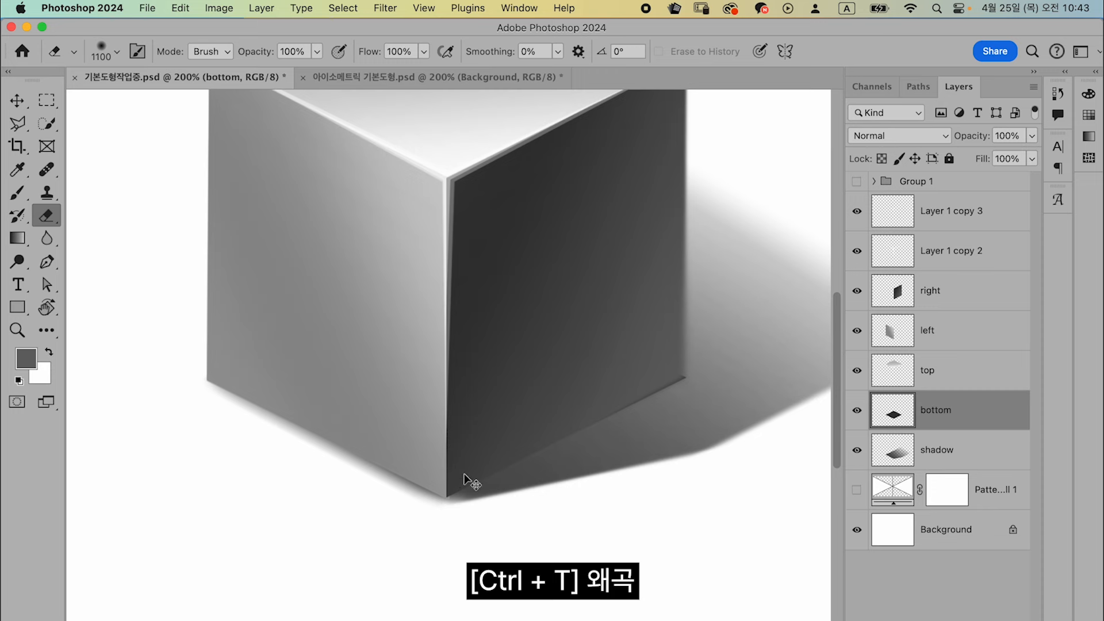
Step: Distort the bottom layer with Free Transform so its front corner extends slightly below the cube's lower edges
{"action": "key", "text": "ctrl+t"}
{"action": "left_click_drag", "start_coordinate": [448, 493], "coordinate": [447, 511]}
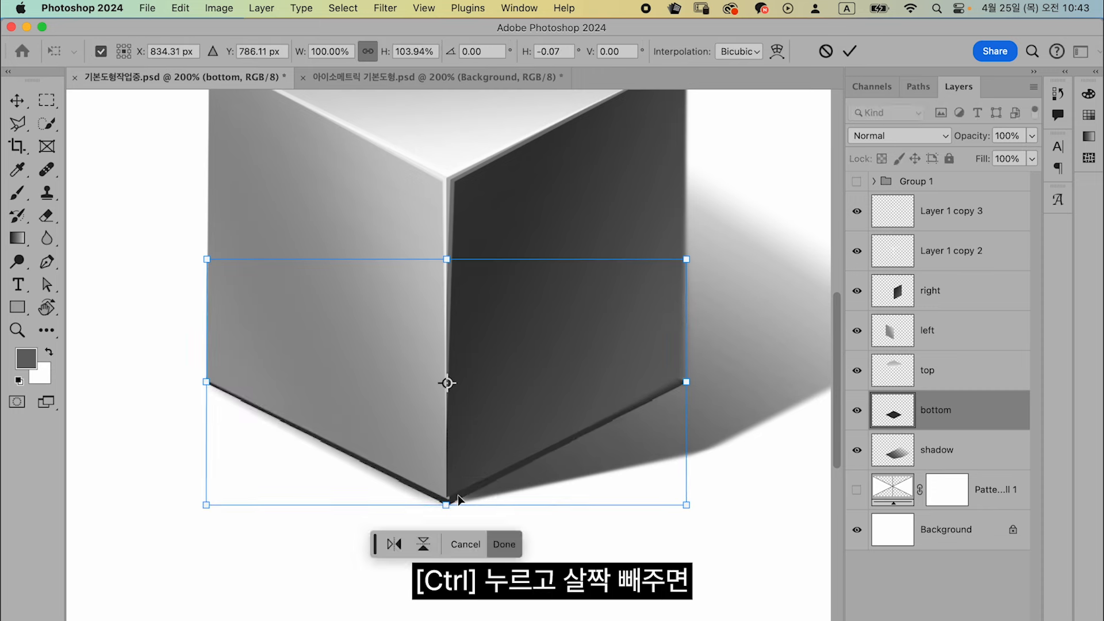
{"action": "left_click_drag", "start_coordinate": [690, 384], "coordinate": [685, 378]}
{"action": "left_click_drag", "start_coordinate": [446, 503], "coordinate": [450, 506]}
{"action": "key", "text": "Return"}
Step: Set the blend mode of the bottom and shadow layers to Multiply
{"action": "key", "text": "e"}
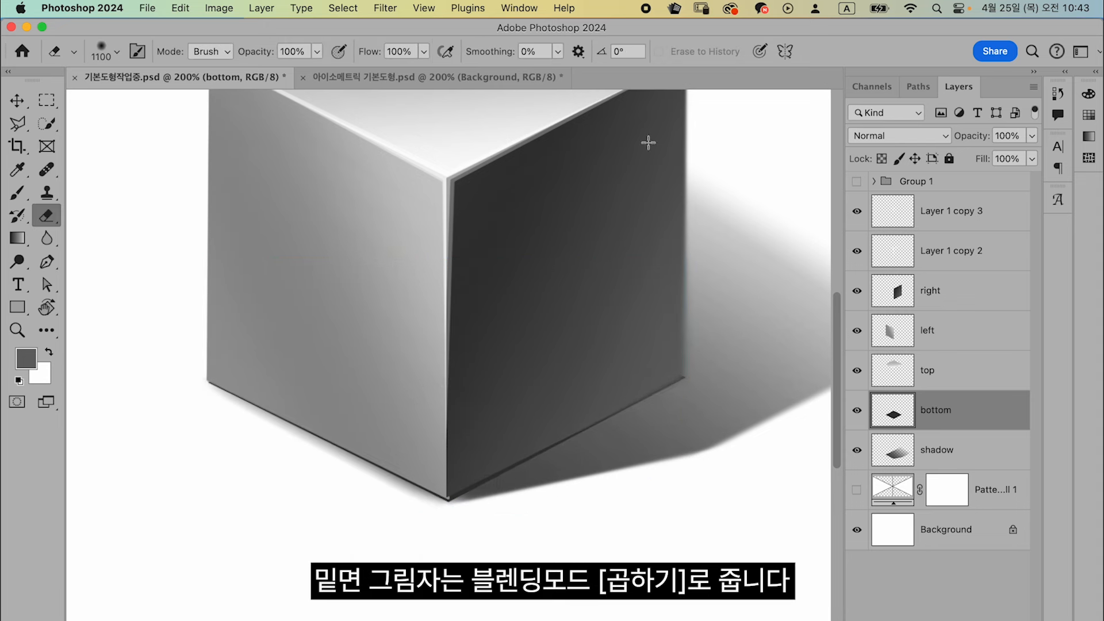
{"action": "left_click", "coordinate": [927, 142]}
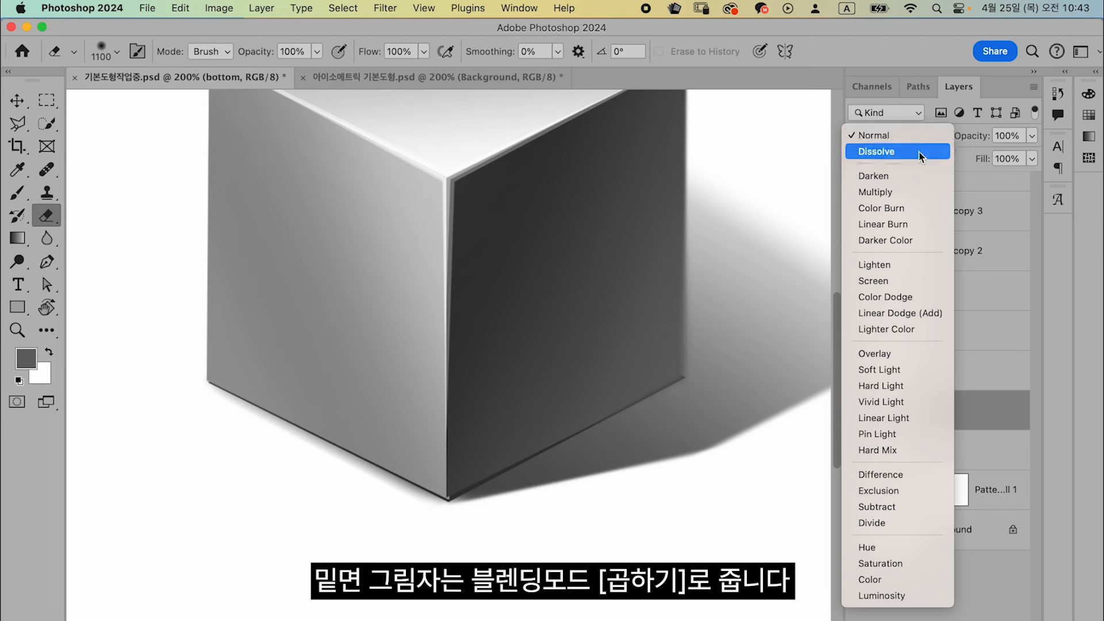
{"action": "left_click", "coordinate": [895, 192]}
{"action": "left_click", "coordinate": [894, 450]}
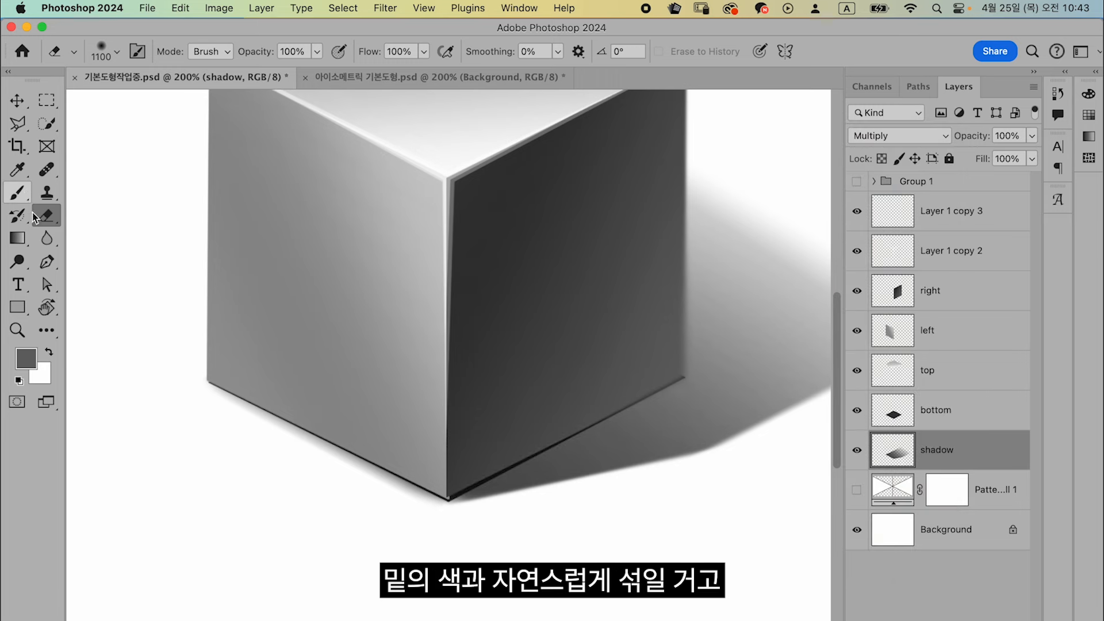
Step: Soften the shadow and the bottom layer along the left face's lower edge with the Blur tool at 200 px
{"action": "left_click", "coordinate": [46, 237]}
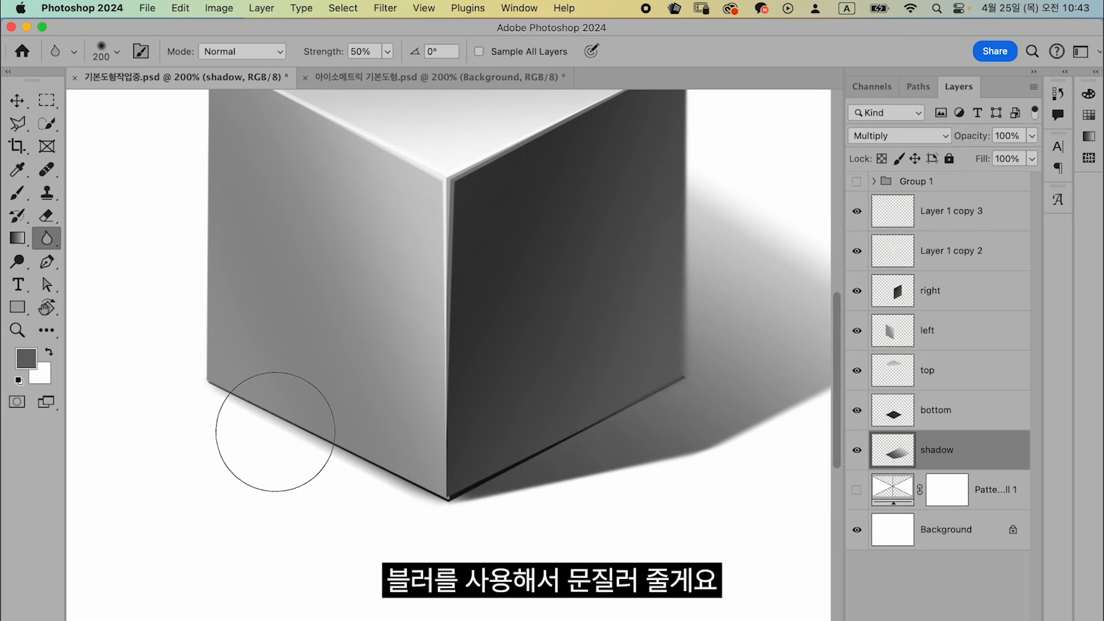
{"action": "left_click_drag", "start_coordinate": [197, 394], "coordinate": [410, 520]}
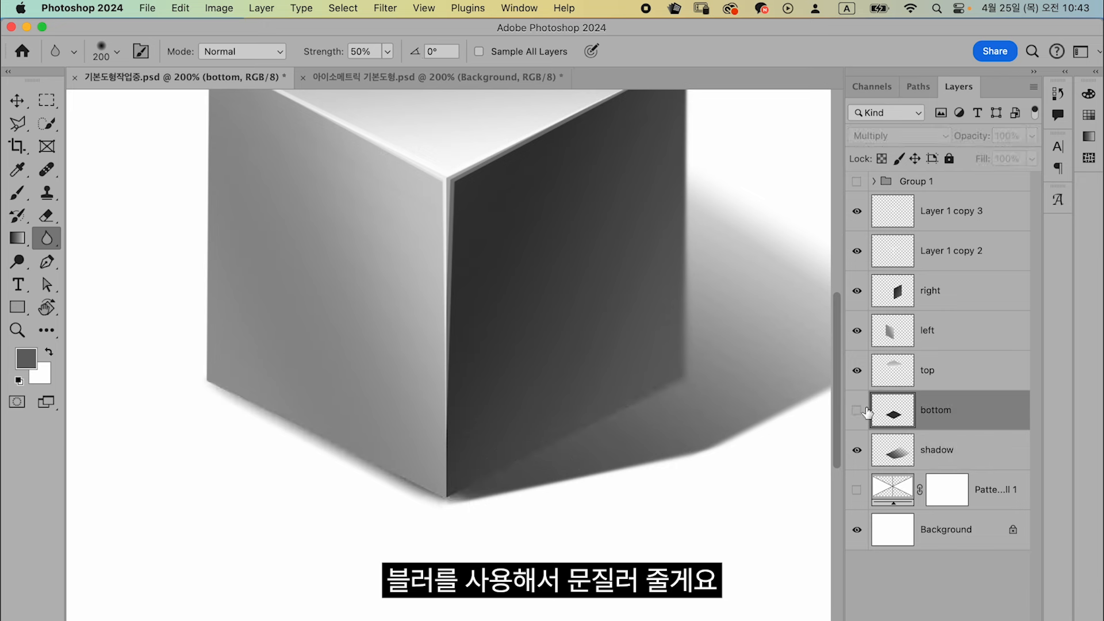
{"action": "left_click", "coordinate": [857, 410]}
{"action": "mouse_move", "coordinate": [340, 454]}
{"action": "left_mouse_down"}
{"action": "mouse_move", "coordinate": [471, 495]}
{"action": "mouse_move", "coordinate": [451, 493]}
{"action": "mouse_move", "coordinate": [547, 441]}
{"action": "left_mouse_up"}
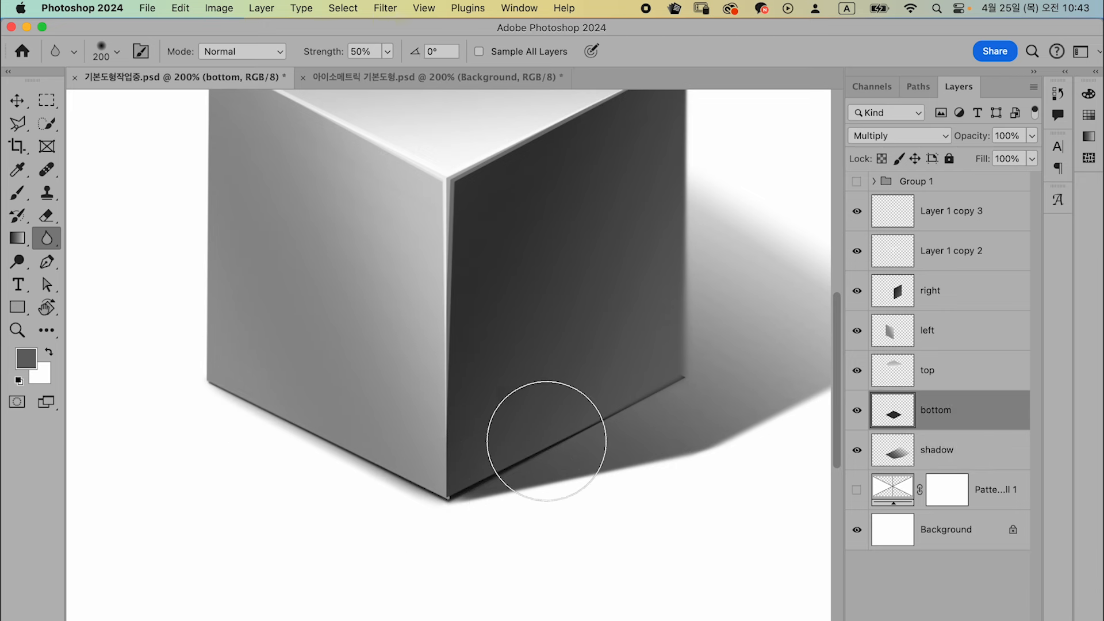
Step: Blur the bottom layer's contact shadow along the right face's lower edge with the brush reduced to 100 px
{"action": "key", "text": "bracketleft"}
{"action": "key", "text": "bracketleft"}
{"action": "key", "text": "bracketleft"}
{"action": "key", "text": "bracketleft"}
{"action": "mouse_move", "coordinate": [555, 450]}
{"action": "left_mouse_down"}
{"action": "mouse_move", "coordinate": [468, 483]}
{"action": "mouse_move", "coordinate": [715, 361]}
{"action": "mouse_move", "coordinate": [683, 383]}
{"action": "left_mouse_up"}
{"action": "key", "text": "ctrl+t"}
{"action": "key", "text": "Return"}
{"action": "key", "text": "super+minus"}
{"action": "key", "text": "super+minus"}
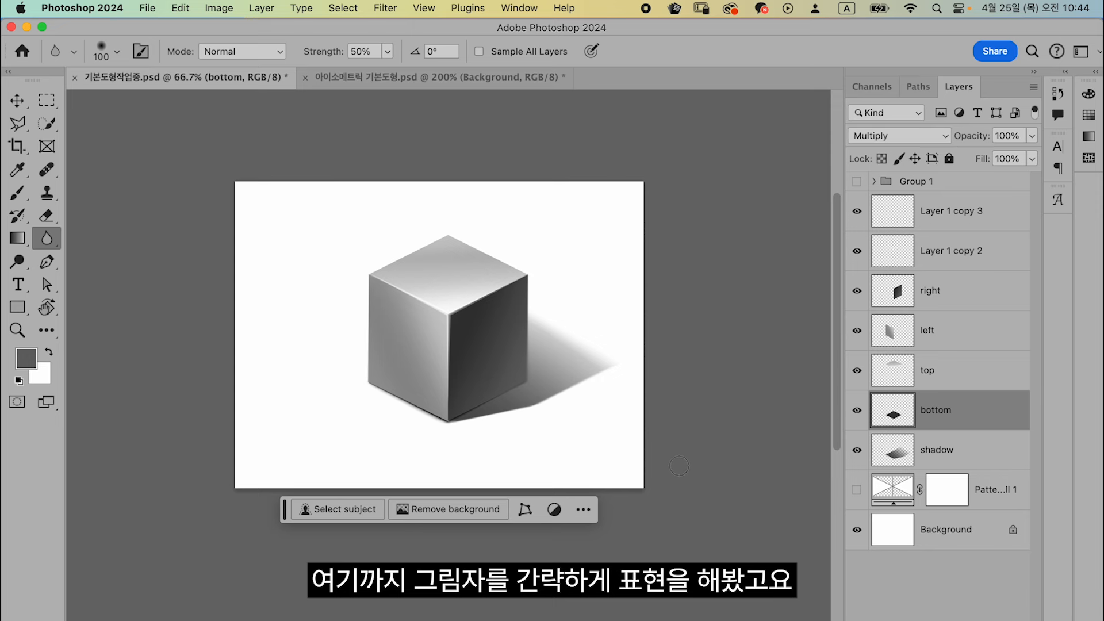
Step: Duplicate the right, left and top layers together and merge the copies into a single layer
{"action": "key", "text": "super+plus"}
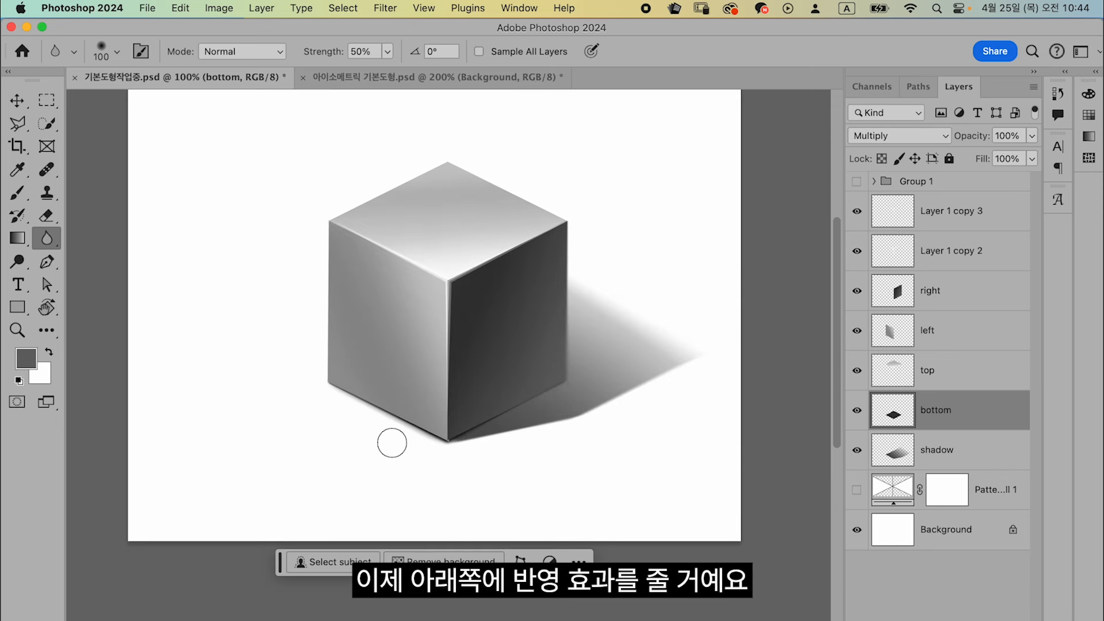
{"action": "left_click", "coordinate": [946, 300]}
{"action": "left_click", "coordinate": [941, 370], "text": "shift"}
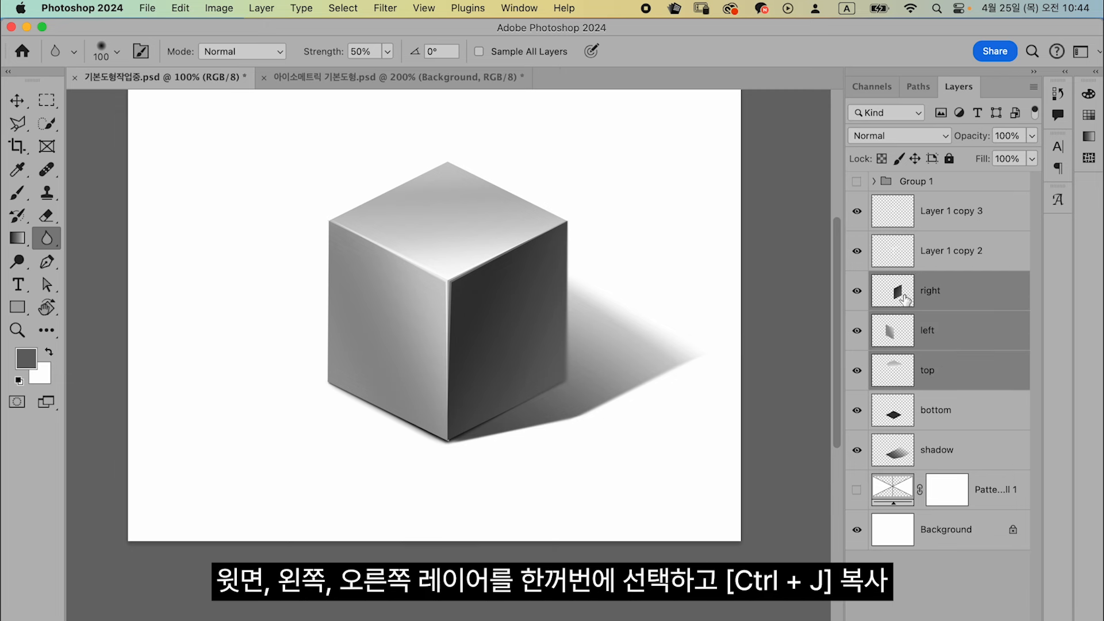
{"action": "left_click", "coordinate": [857, 370]}
{"action": "left_click", "coordinate": [857, 371]}
{"action": "left_click", "coordinate": [857, 330]}
{"action": "left_click", "coordinate": [857, 331]}
{"action": "left_click", "coordinate": [858, 294]}
{"action": "left_click", "coordinate": [858, 293]}
{"action": "key", "text": "ctrl+j"}
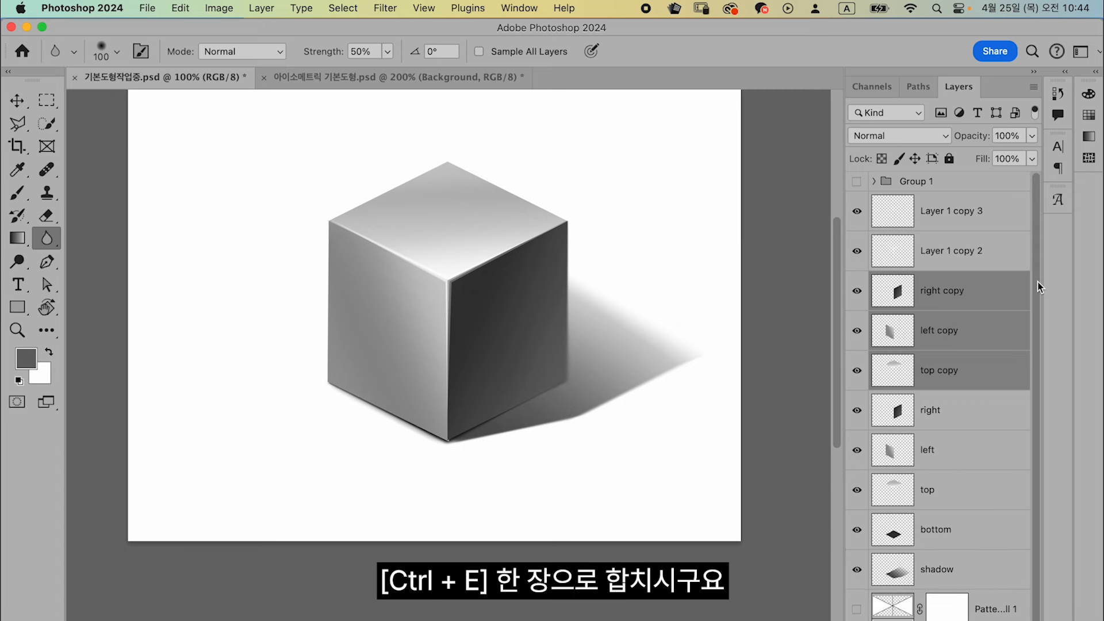
{"action": "key", "text": "ctrl+e"}
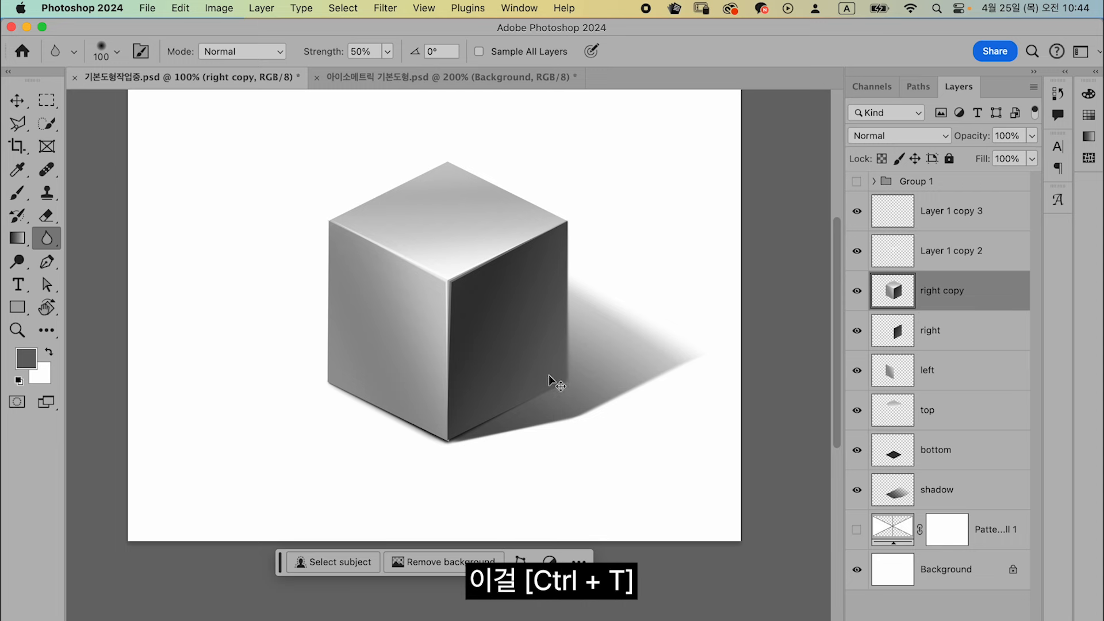
Step: Flip the merged cube copy vertically and move it down beneath the cube as a reflection
{"action": "key", "text": "ctrl+t"}
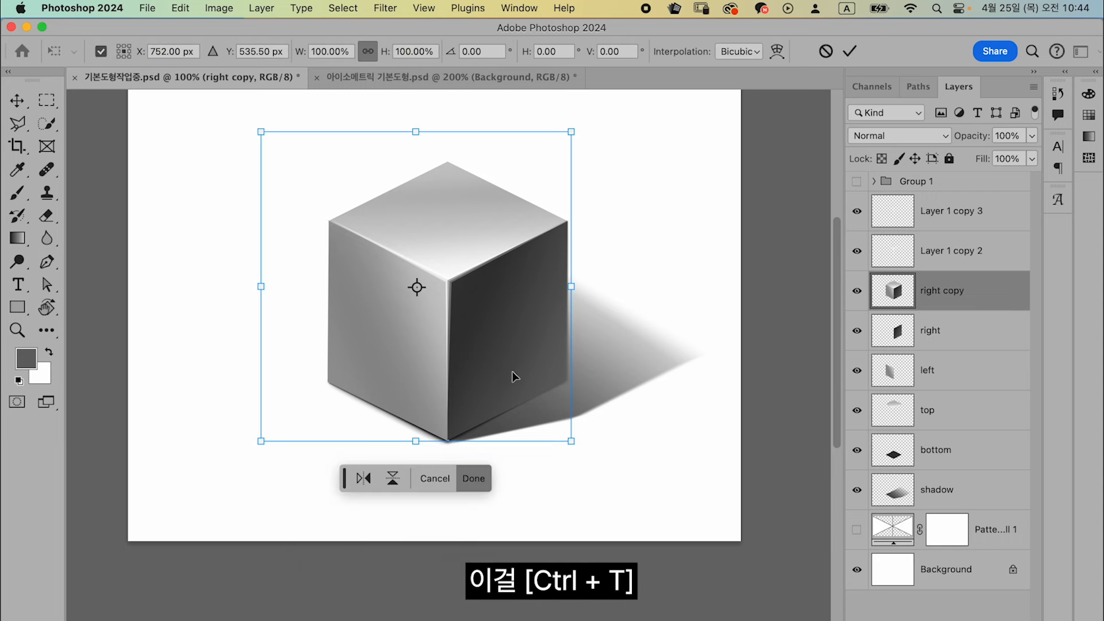
{"action": "left_click", "coordinate": [393, 478]}
{"action": "left_click_drag", "start_coordinate": [514, 212], "coordinate": [513, 415]}
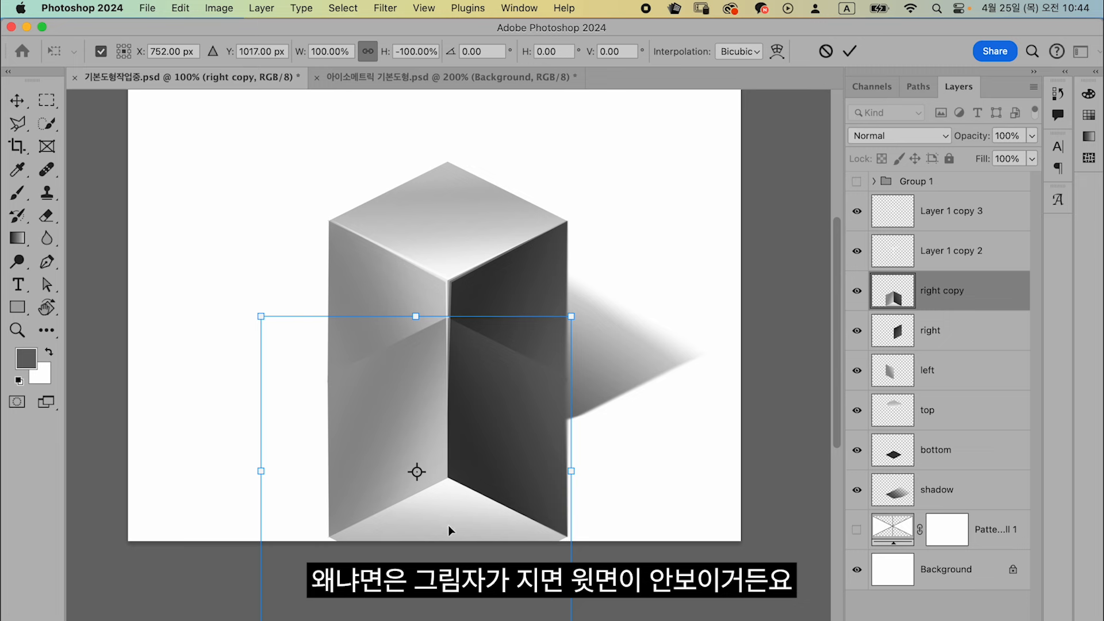
{"action": "left_click_drag", "start_coordinate": [416, 316], "coordinate": [422, 191]}
{"action": "left_click_drag", "start_coordinate": [482, 280], "coordinate": [510, 388]}
{"action": "key", "text": "Return"}
Step: Place the right copy layer directly above the bottom layer and set its blend mode to Multiply
{"action": "key", "text": "r"}
{"action": "left_click_drag", "start_coordinate": [930, 296], "coordinate": [925, 431]}
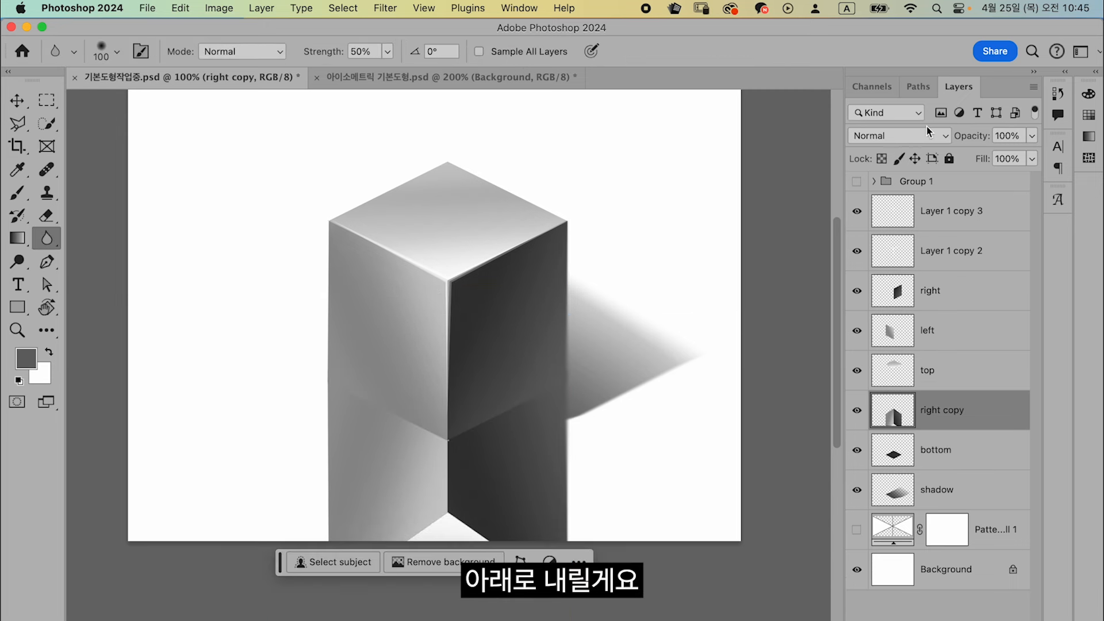
{"action": "left_click", "coordinate": [920, 136]}
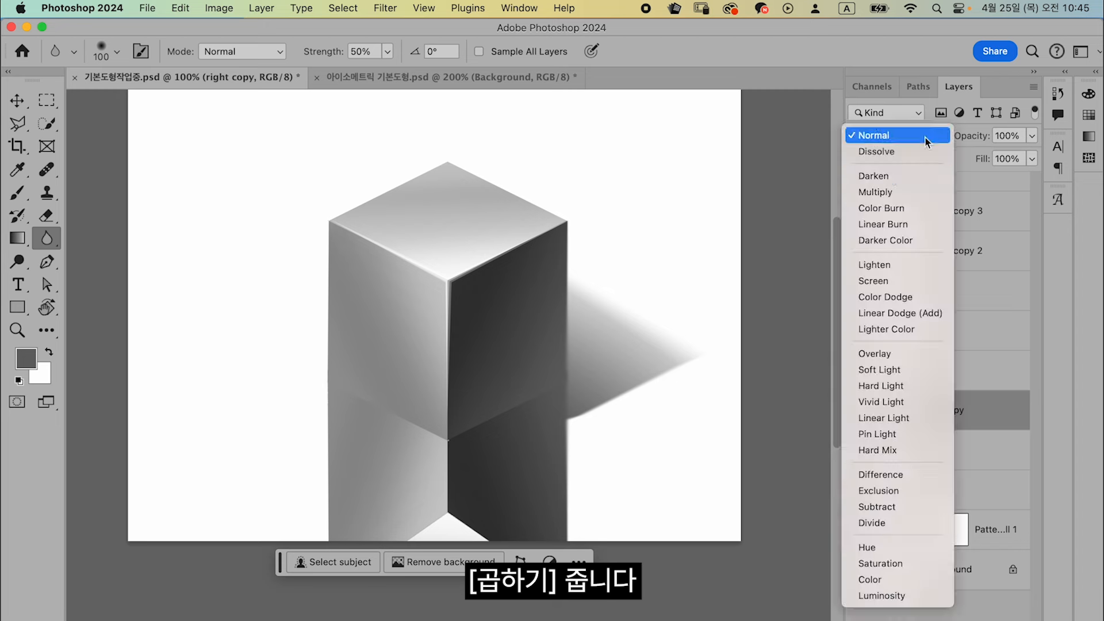
{"action": "left_click", "coordinate": [884, 195]}
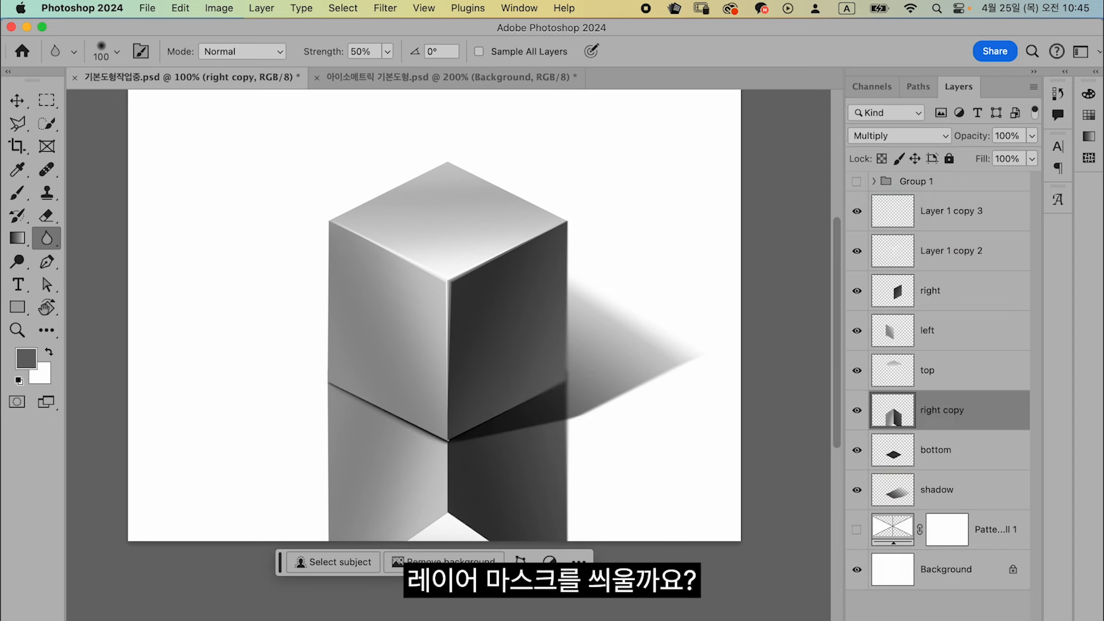
Step: Add a layer mask to right copy and fade the reflection downward with a linear Black, White classic gradient
{"action": "left_click", "coordinate": [944, 600]}
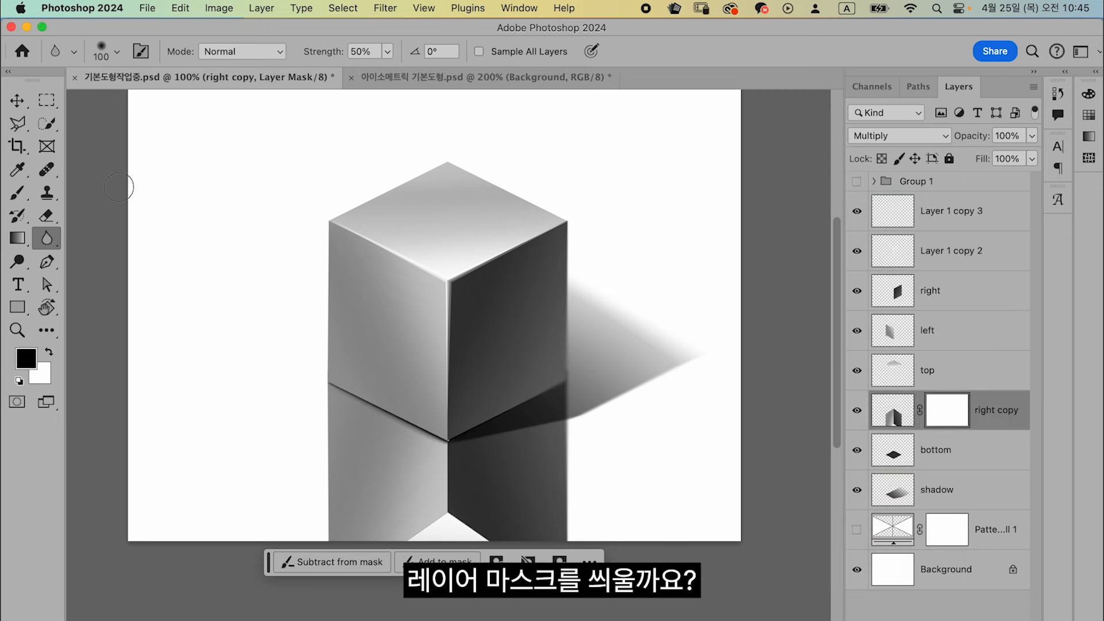
{"action": "left_click", "coordinate": [17, 238]}
{"action": "left_click", "coordinate": [214, 52]}
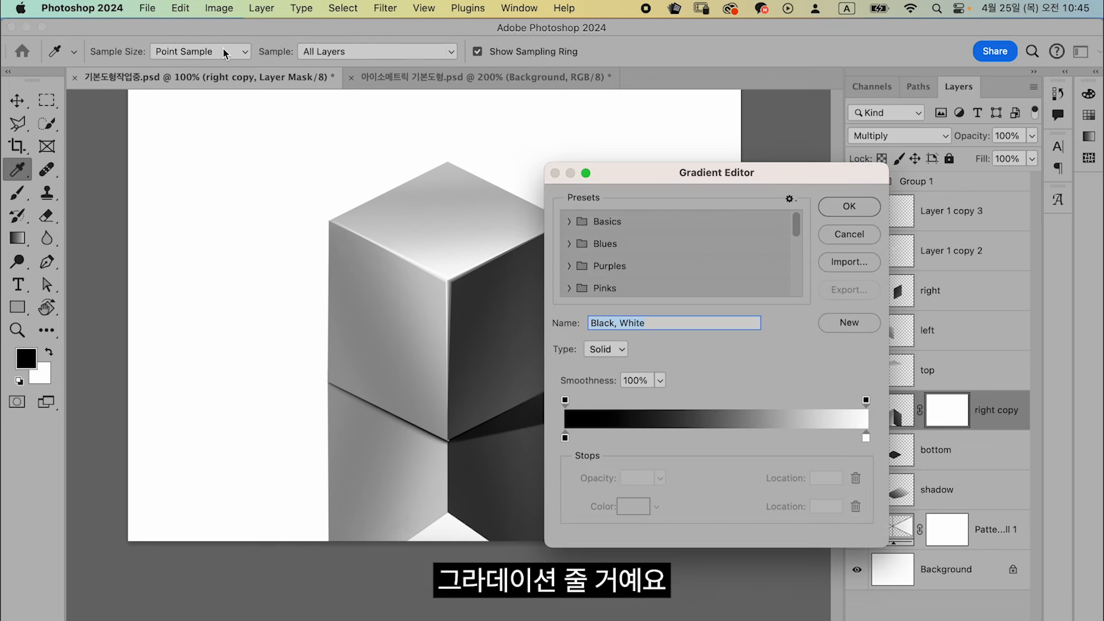
{"action": "left_click", "coordinate": [850, 234]}
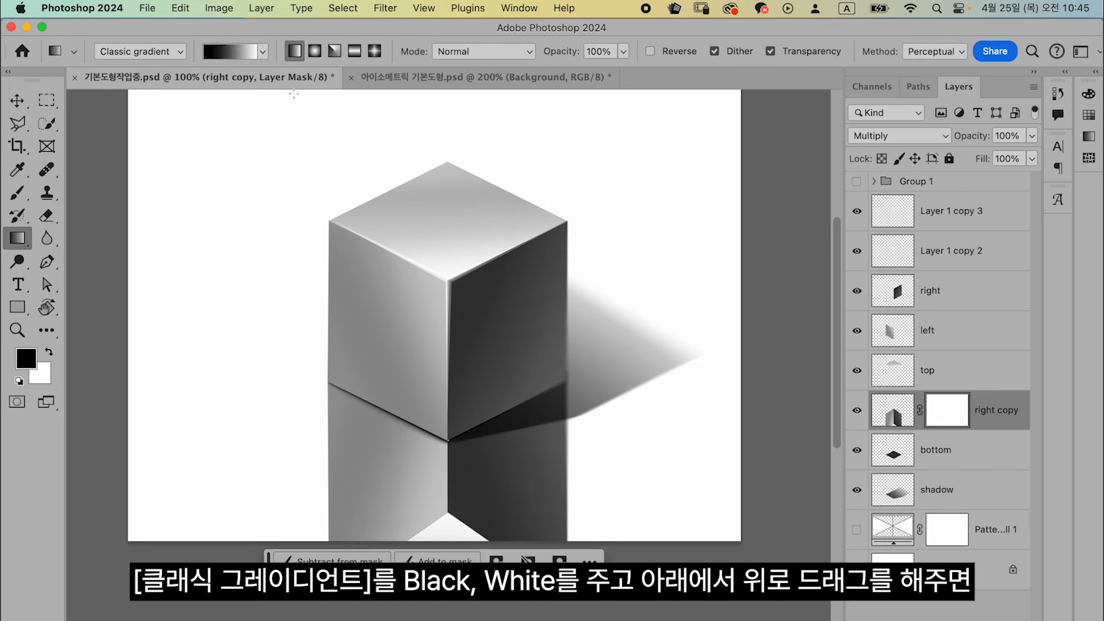
{"action": "left_click_drag", "start_coordinate": [456, 360], "coordinate": [451, 362]}
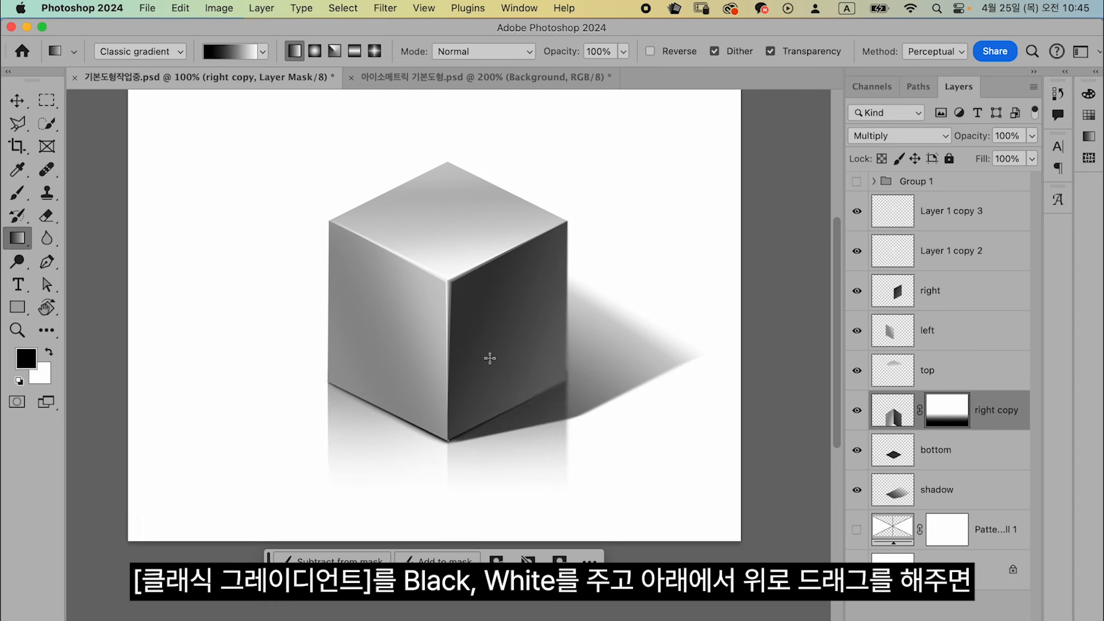
{"action": "key", "text": "super+0"}
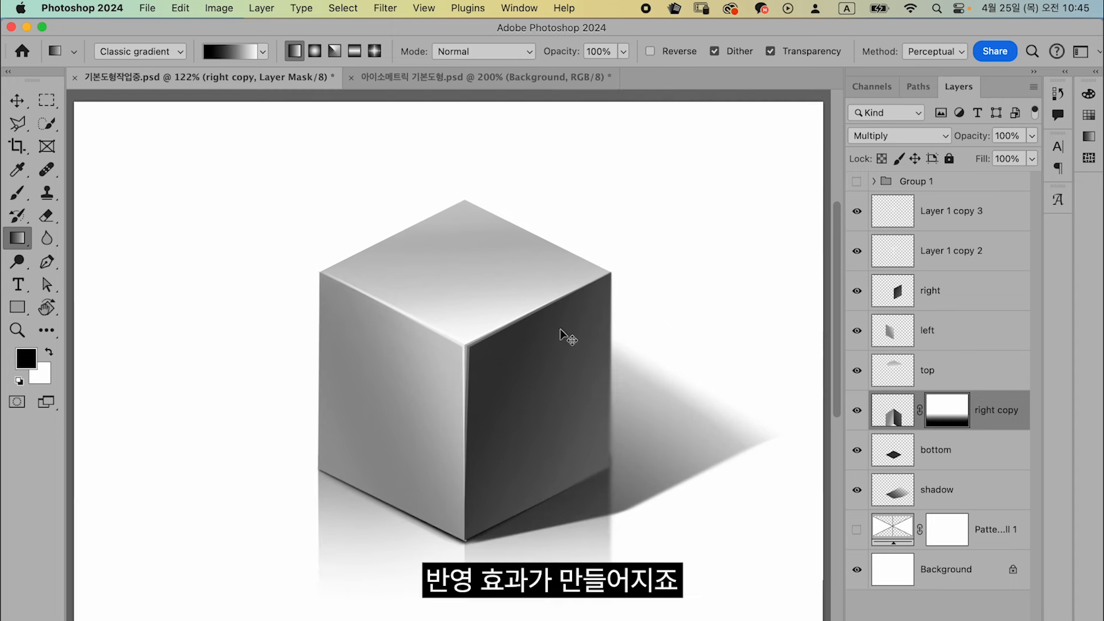
Step: Narrow the reflection slightly on both sides with Free Transform to match the cube's width
{"action": "key", "text": "super+1"}
{"action": "key", "text": "super+t"}
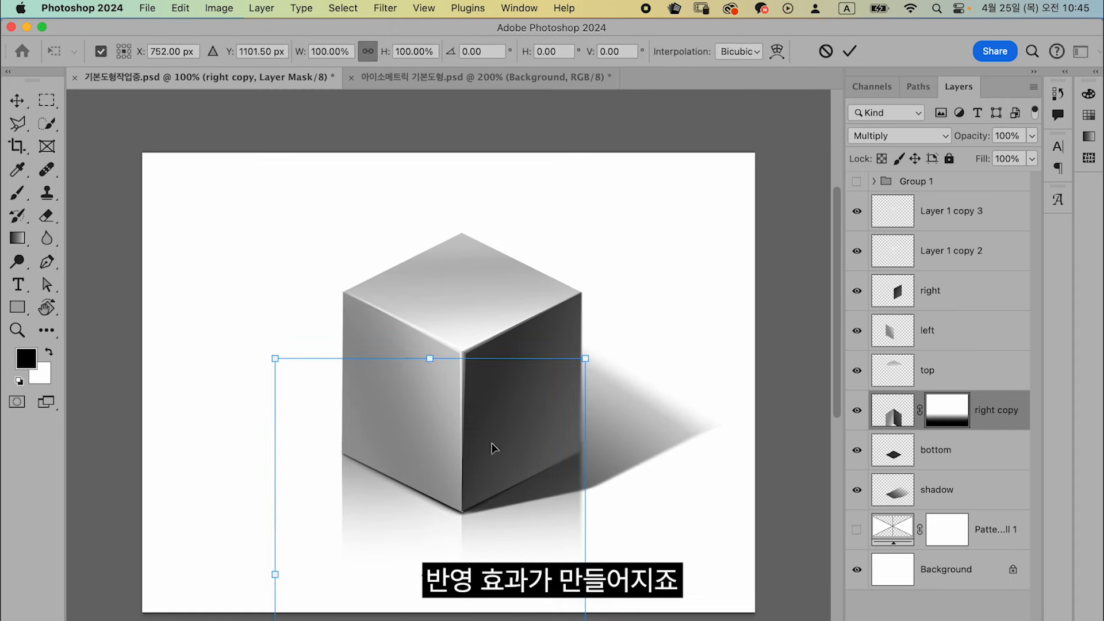
{"action": "left_click_drag", "start_coordinate": [586, 574], "coordinate": [582, 574]}
{"action": "left_click_drag", "start_coordinate": [276, 574], "coordinate": [280, 572]}
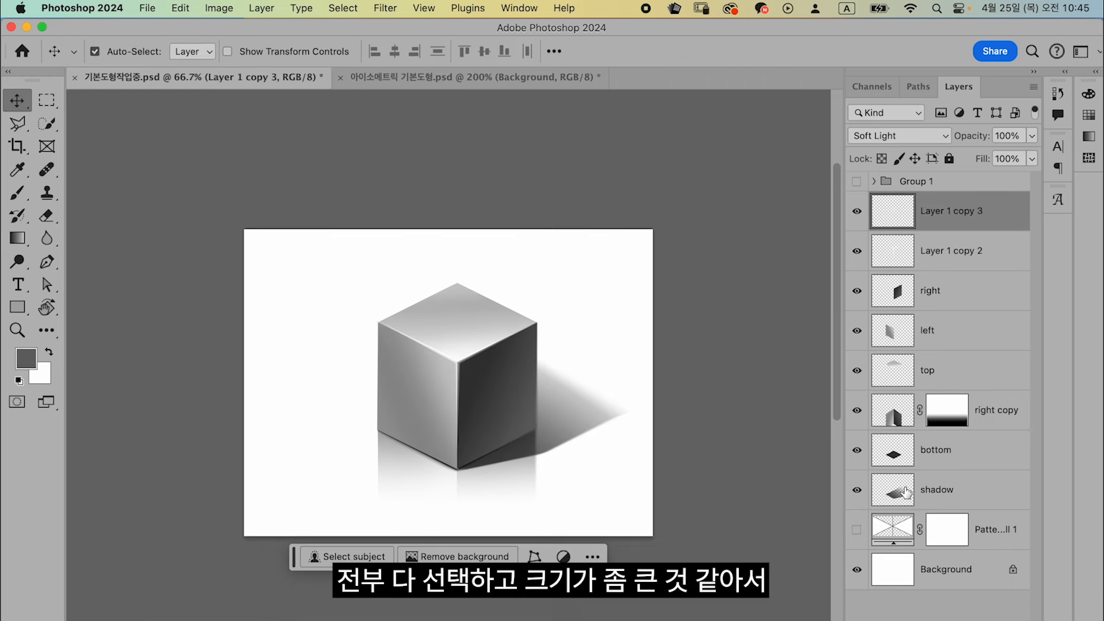
Step: Scale all layers from Layer 1 copy 3 down to shadow together to 74.31% and reposition the cube on the canvas
{"action": "left_click", "coordinate": [934, 494], "text": "shift"}
{"action": "key", "text": "super+t"}
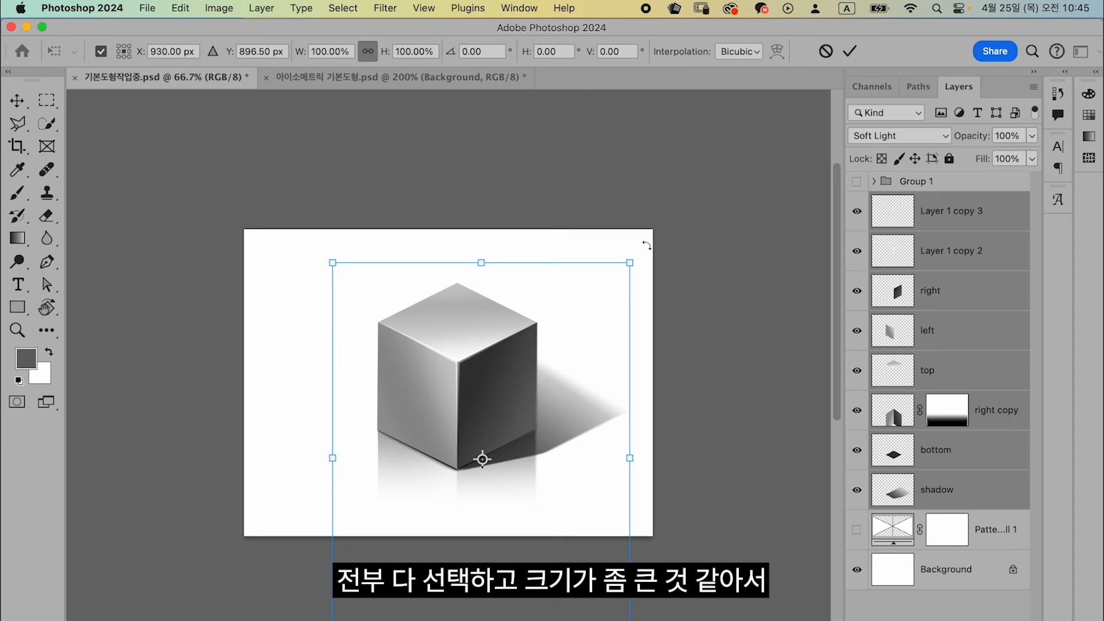
{"action": "left_click_drag", "start_coordinate": [636, 266], "coordinate": [533, 366]}
{"action": "left_click_drag", "start_coordinate": [432, 457], "coordinate": [450, 408]}
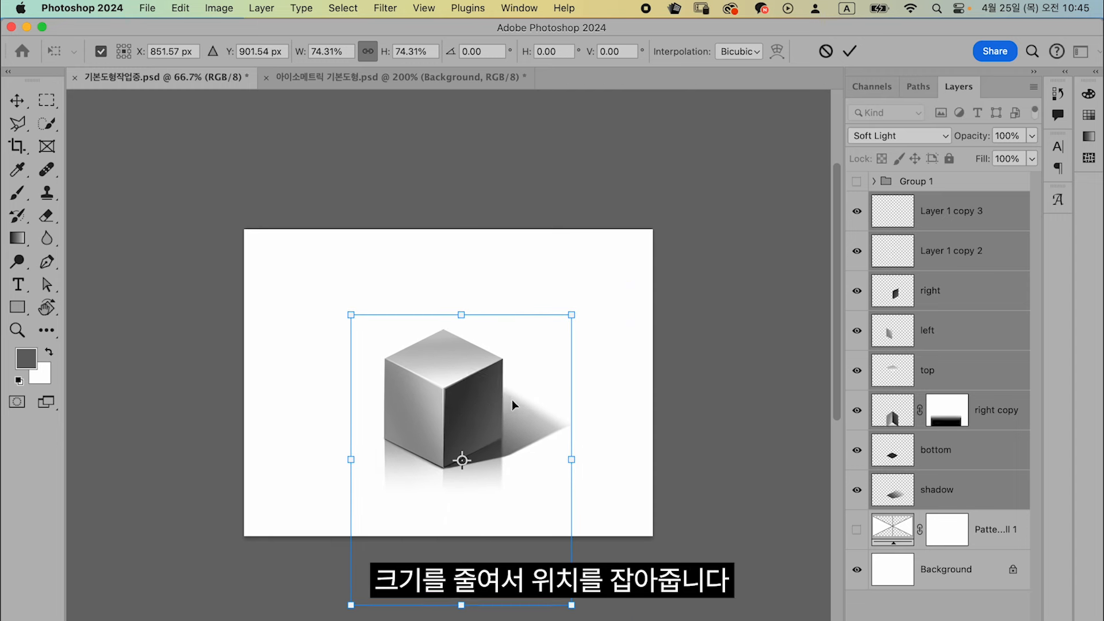
{"action": "key", "text": "Return"}
{"action": "key", "text": "super+1"}
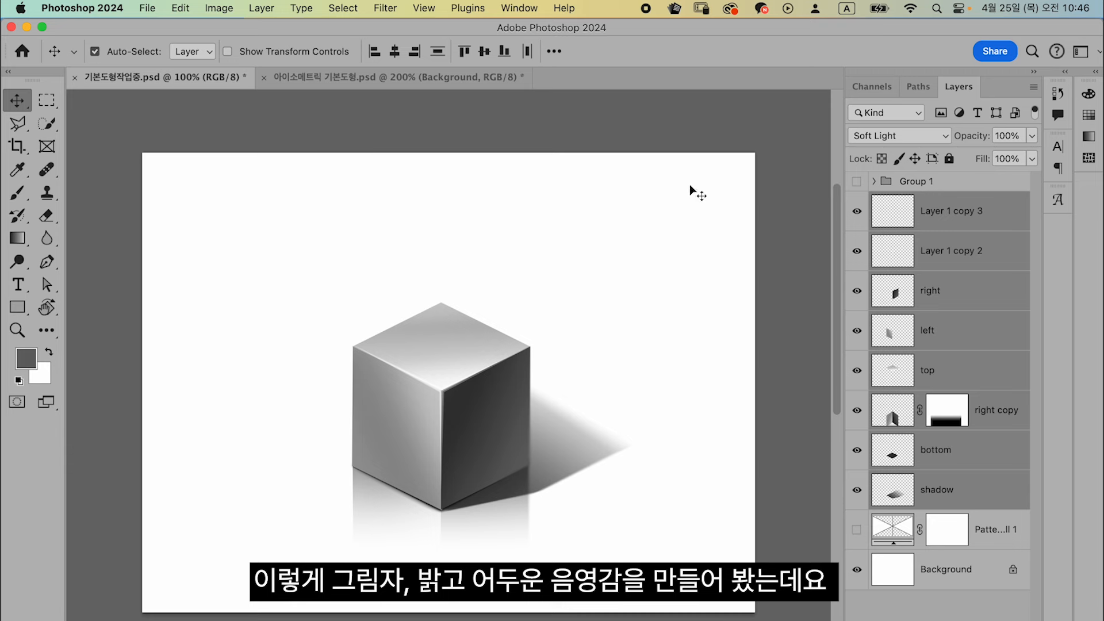
Step: Switch to the 아이소메트릭 기본도형.psd document to view the finished reference cube
{"action": "left_click", "coordinate": [463, 79]}
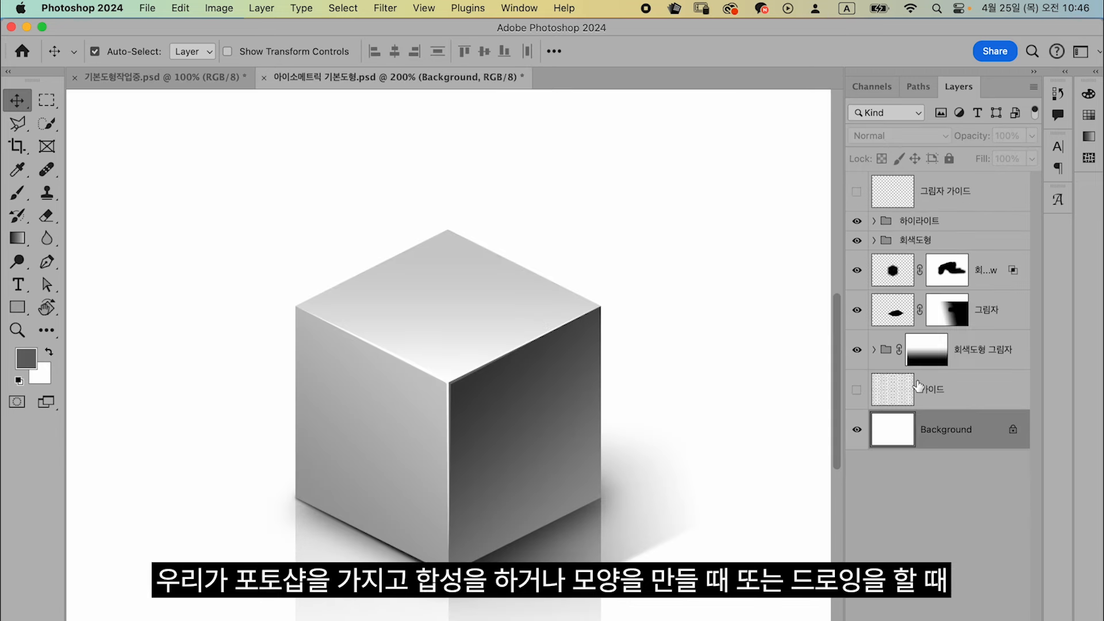